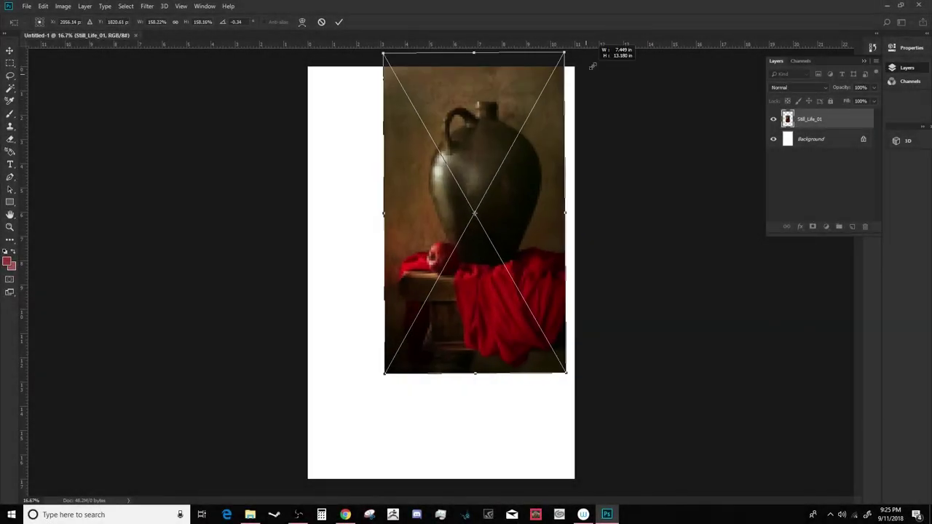
- Enlarge and reposition the jug still-life photo until it covers the whole canvas
left_click_drag(384, 374, 263, 507)
left_click_drag(422, 340, 422, 365)
left_click_drag(273, 58, 274, 56)
left_click(10, 52)
left_click_drag(284, 114, 295, 114)
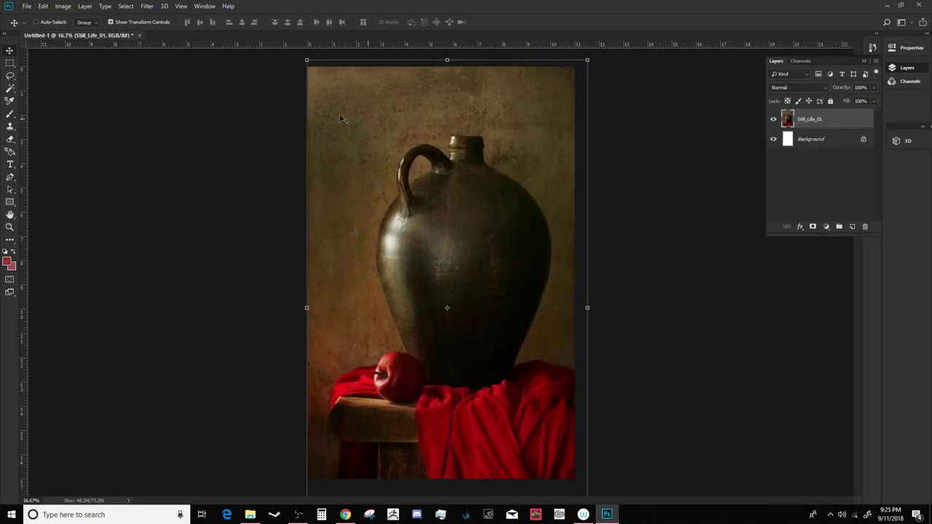
- Display the grid and set up the Line tool with a cyan fill and no stroke
key("ctrl+apostrophe")
left_click(10, 203)
left_click(50, 240)
left_click(89, 23)
left_click(46, 84)
left_click(88, 25)
left_click(88, 24)
left_click(67, 84)
left_click(381, 16)
- Draw five horizontal cyan lines across the photo along the upper grid rows
left_click_drag(273, 115, 626, 115)
left_click_drag(293, 163, 634, 163)
left_click_drag(281, 211, 631, 211)
left_click_drag(297, 260, 632, 259)
left_click_drag(299, 308, 688, 309)
left_click_drag(294, 356, 734, 355)
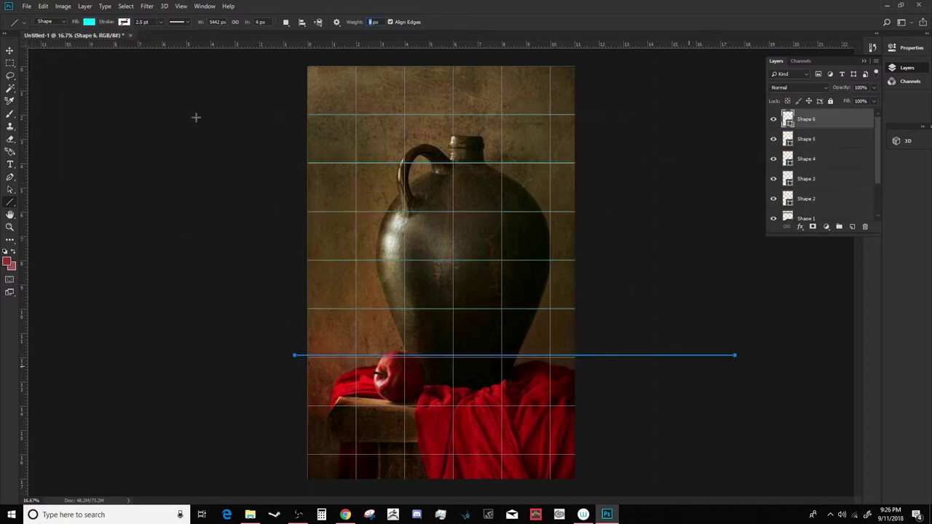
left_click(9, 51)
key("Delete")
left_click(9, 202)
left_click_drag(291, 358, 541, 386)
key("ctrl+z")
- Draw three more horizontal cyan lines along the remaining lower grid rows
left_click_drag(583, 358, 278, 352)
left_click_drag(298, 405, 622, 434)
left_click_drag(277, 454, 583, 459)
- Draw five vertical cyan lines along the grid columns, spanning the canvas height
left_click_drag(356, 486, 378, 58)
left_click_drag(404, 486, 426, 62)
mouse_move(453, 484)
left_mouse_down()
mouse_move(494, 58)
mouse_move(542, 496)
mouse_move(551, 48)
left_mouse_up()
left_click(9, 50)
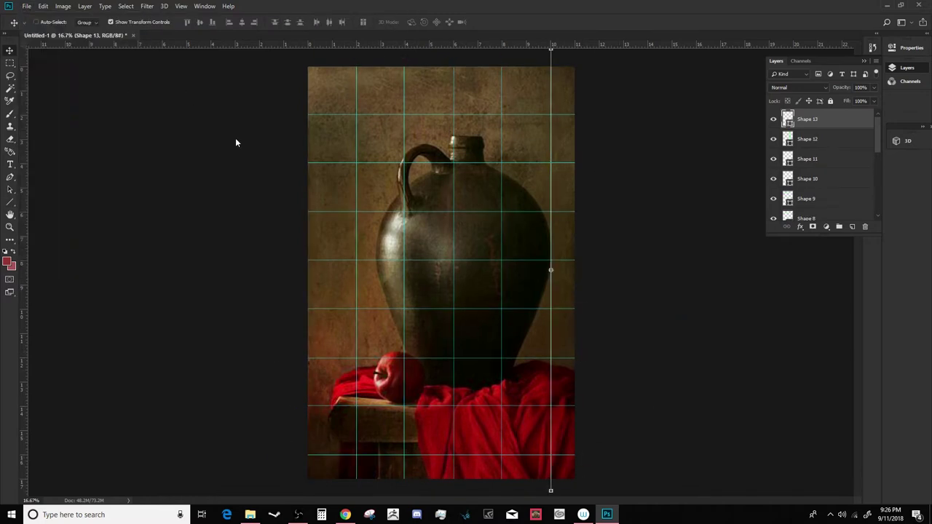
- Save the document, entering Still Life as the name in the chosen save location
left_click(26, 6)
left_click(44, 115)
left_click(202, 225)
left_click(198, 300)
scroll(50, 73, "up", 2)
left_click(44, 84)
left_click(196, 214)
type("Still Life")
key("Return")
key("Return")
- Merge all the cyan line shape layers into one layer and hide the Still_Life_01 photo layer
scroll(832, 158, "down", 5)
left_click(829, 200, "shift")
right_click(828, 200)
left_click(729, 381)
left_click(773, 138)
- Add a Solid Color fill layer in a medium brown as the drawing's ground
left_click(826, 226)
left_click(838, 228)
left_click(308, 315)
left_click(314, 304)
left_click(390, 355)
left_click(492, 231)
- Create a new layer above the brown fill and name it Rough Pencil
left_click(852, 226)
double_click(807, 159)
type("Rough Pencil")
key("Return")
- Open the reference picture in a separate viewer and move its window off the drawing area
left_click(249, 515)
left_click_drag(509, 112, 931, 124)
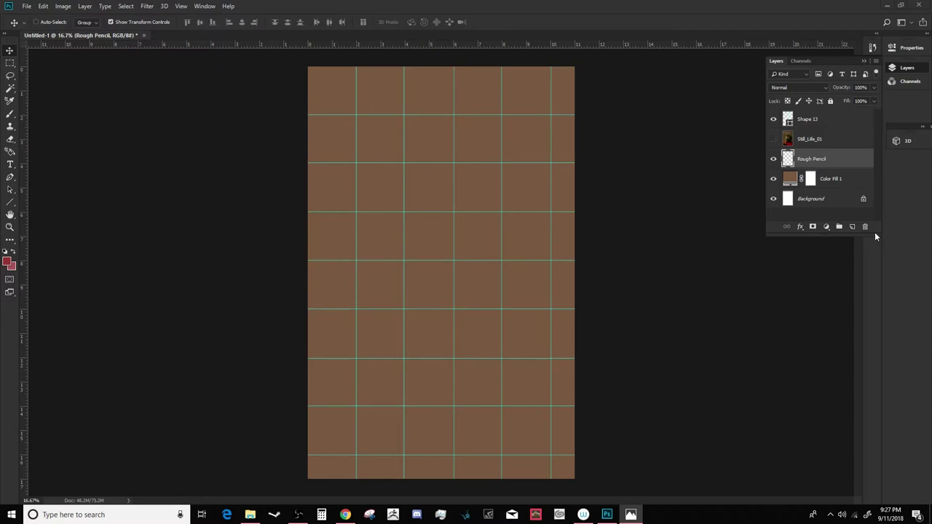
- Choose a pencil-like brush preset for the Brush tool and set the foreground color to golden yellow
left_click(10, 114)
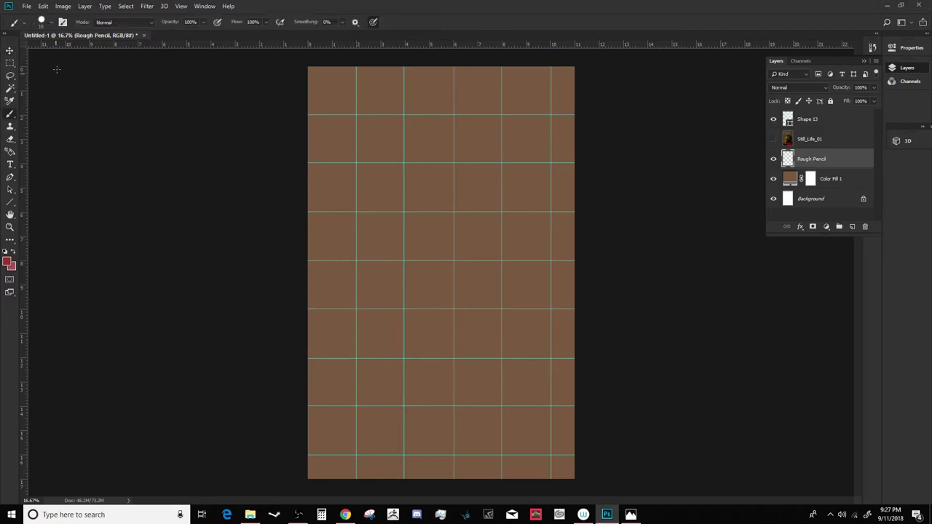
left_click(41, 23)
left_click(58, 133)
left_click(7, 261)
left_click_drag(390, 329, 390, 348)
left_click(350, 243)
left_click(471, 237)
- Sketch the jug's handle and left contour in yellow, and rough in the apple at its base
mouse_move(444, 139)
left_mouse_down()
mouse_move(469, 136)
mouse_move(441, 155)
mouse_move(398, 159)
left_mouse_up()
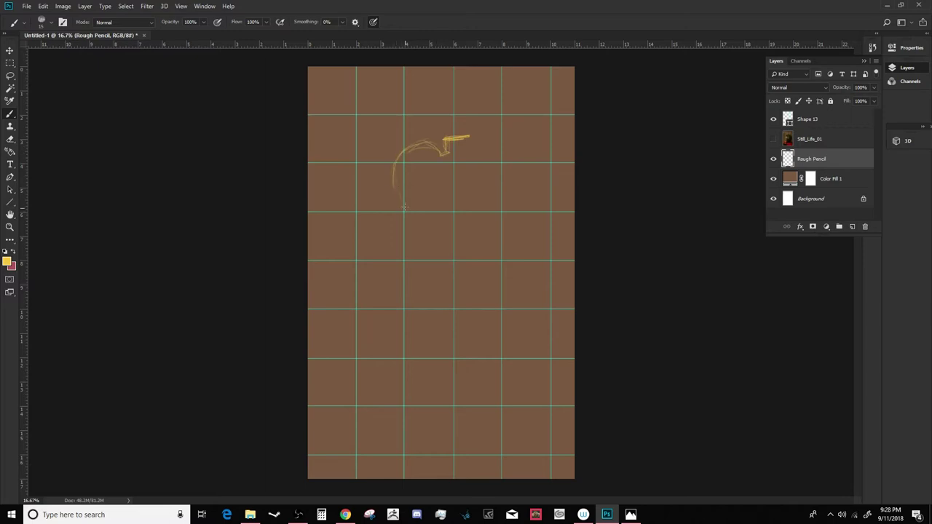
mouse_move(407, 217)
left_mouse_down()
mouse_move(410, 175)
mouse_move(411, 195)
mouse_move(443, 168)
left_mouse_up()
mouse_move(376, 254)
left_mouse_down()
mouse_move(398, 350)
mouse_move(412, 363)
mouse_move(379, 364)
left_mouse_up()
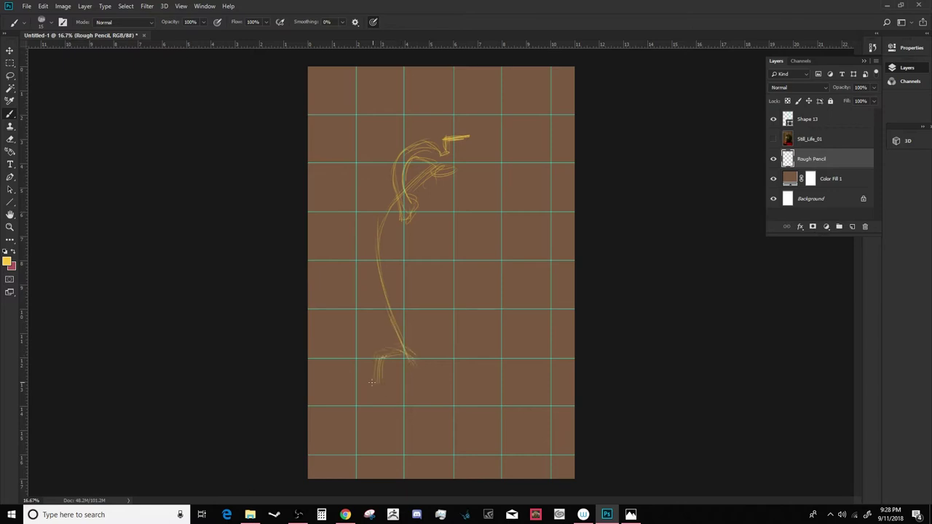
mouse_move(400, 400)
left_mouse_down()
mouse_move(374, 366)
mouse_move(396, 348)
mouse_move(425, 399)
left_mouse_up()
left_click_drag(386, 369, 382, 379)
- Rough in the cloth's upper edge, and sketch the jug's lower right side and neck rim
left_click_drag(450, 390, 484, 390)
left_click_drag(540, 366, 574, 375)
left_click_drag(506, 384, 546, 277)
left_click_drag(524, 342, 552, 231)
left_click_drag(446, 138, 479, 136)
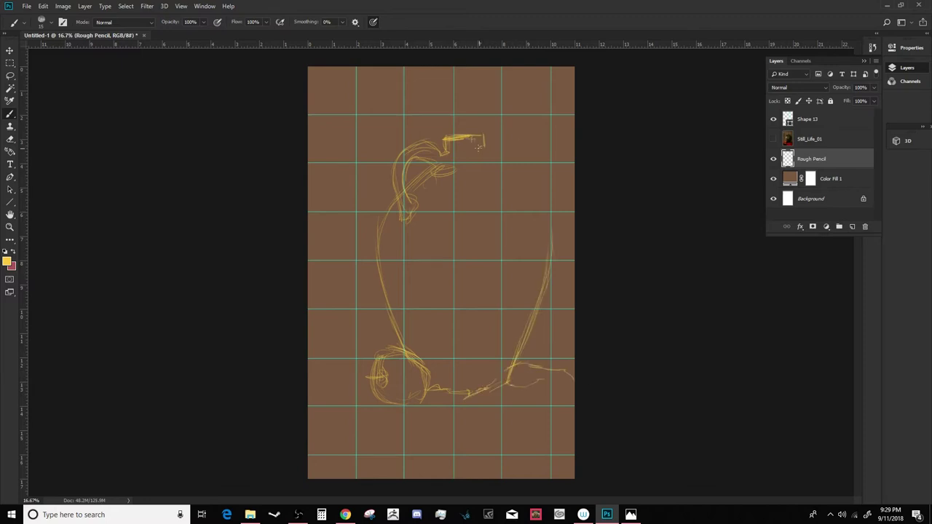
- Sketch the jug's right shoulder and reinforce both side contours of its body
left_click_drag(524, 193, 548, 223)
mouse_move(530, 195)
left_mouse_down()
mouse_move(550, 255)
mouse_move(522, 344)
left_mouse_up()
left_click_drag(390, 207, 385, 308)
left_click_drag(382, 233, 396, 327)
- Rough in the cloth to the left of the apple and the table edge with its legs
left_click_drag(380, 374, 351, 372)
mouse_move(371, 380)
left_mouse_down()
mouse_move(341, 379)
mouse_move(329, 404)
left_mouse_up()
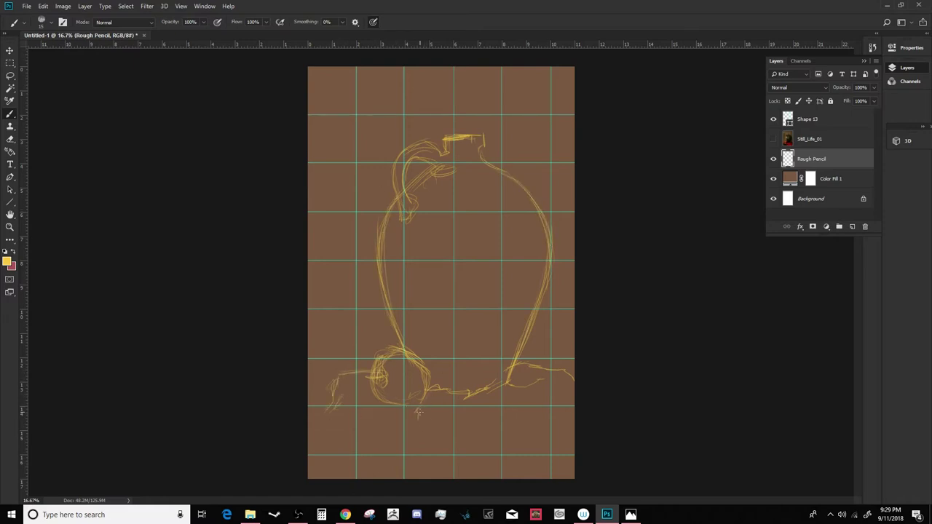
left_click_drag(417, 407, 429, 477)
left_click_drag(408, 441, 327, 441)
left_click_drag(342, 440, 408, 441)
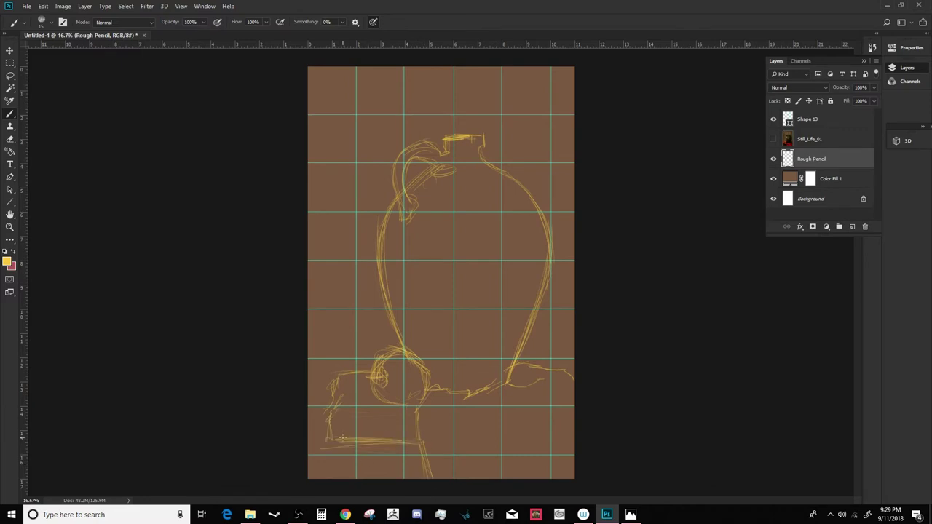
left_click_drag(347, 442, 345, 479)
- Refine the jug's shoulder line and lightly sketch the folds of the hanging cloth
left_click_drag(481, 156, 551, 236)
left_click_drag(501, 419, 518, 478)
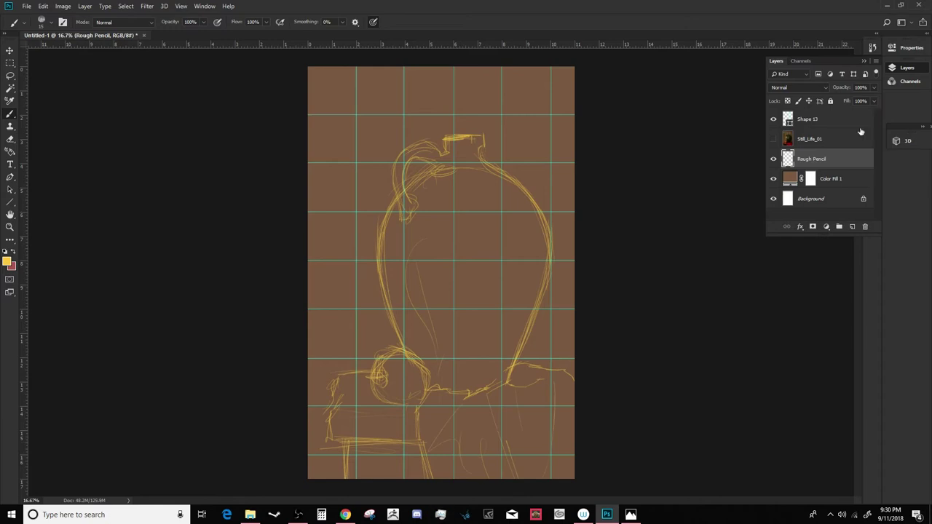
- Lower the Rough Pencil layer's opacity to 23% and set the foreground color to a dark navy
left_click(874, 87)
left_click_drag(873, 99, 839, 99)
left_click(7, 261)
left_click(392, 284)
left_click(289, 338)
left_click(477, 235)
- Create a new layer above Rough Pencil and name it Dark Pencil
left_click(852, 226)
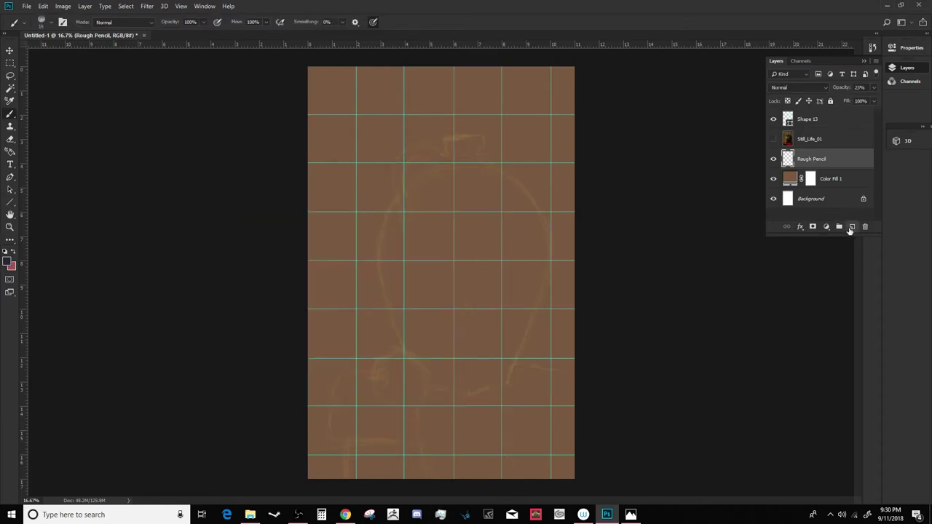
double_click(805, 159)
type("Dark Pencil")
key("Return")
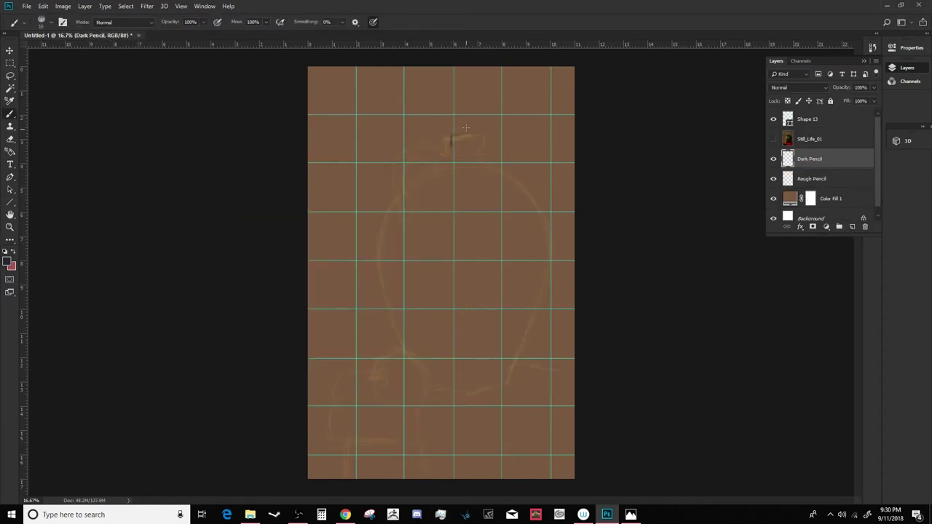
- Trace the outline of the jug's neck and body with dark pencil strokes over the rough sketch
left_click_drag(482, 139, 482, 152)
mouse_move(527, 197)
left_mouse_down()
mouse_move(544, 218)
mouse_move(549, 237)
mouse_move(534, 257)
mouse_move(548, 271)
mouse_move(509, 375)
left_mouse_up()
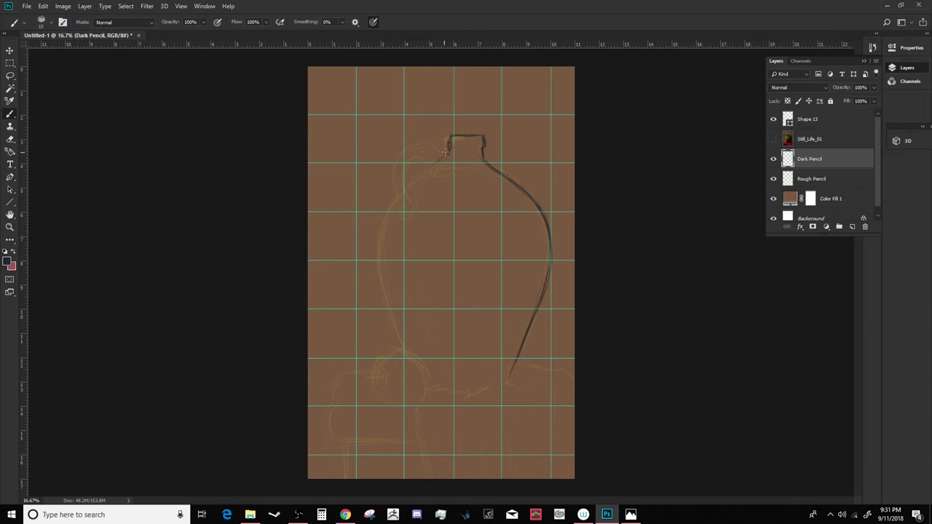
mouse_move(434, 166)
left_mouse_down()
mouse_move(392, 208)
mouse_move(379, 246)
left_mouse_up()
mouse_move(417, 172)
left_mouse_down()
mouse_move(383, 218)
mouse_move(379, 256)
left_mouse_up()
left_click_drag(387, 305, 401, 347)
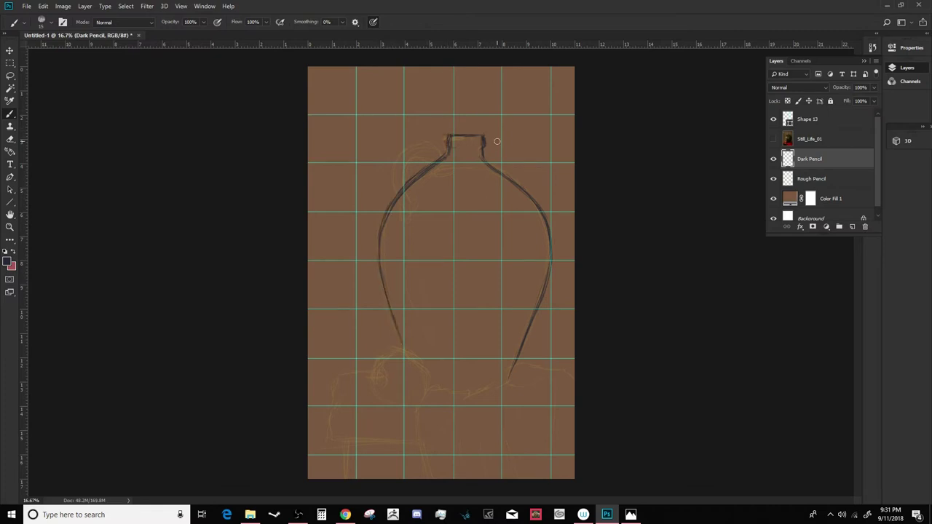
- Refine the jug's neck, draw its curved handle, and outline the highlight areas on the body
left_click_drag(449, 140, 428, 164)
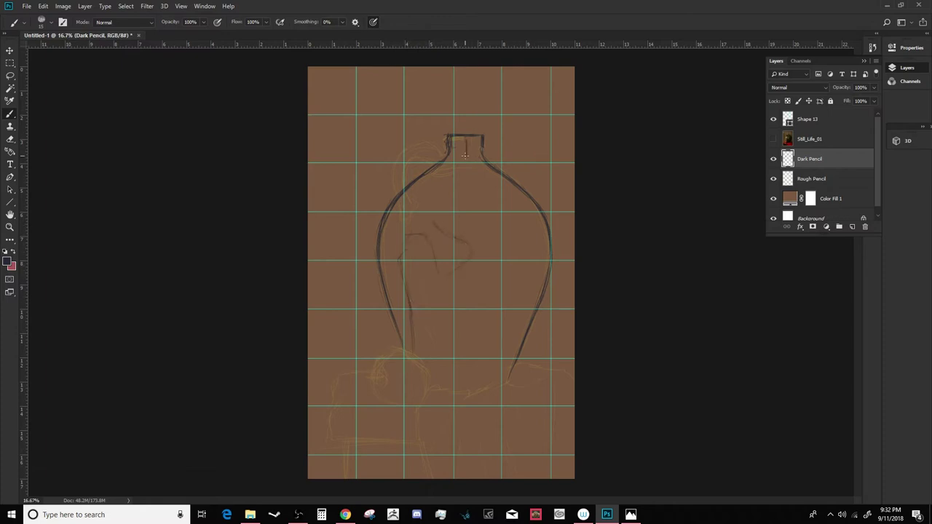
mouse_move(425, 138)
left_mouse_down()
mouse_move(395, 160)
mouse_move(399, 214)
left_mouse_up()
left_click_drag(425, 143, 397, 160)
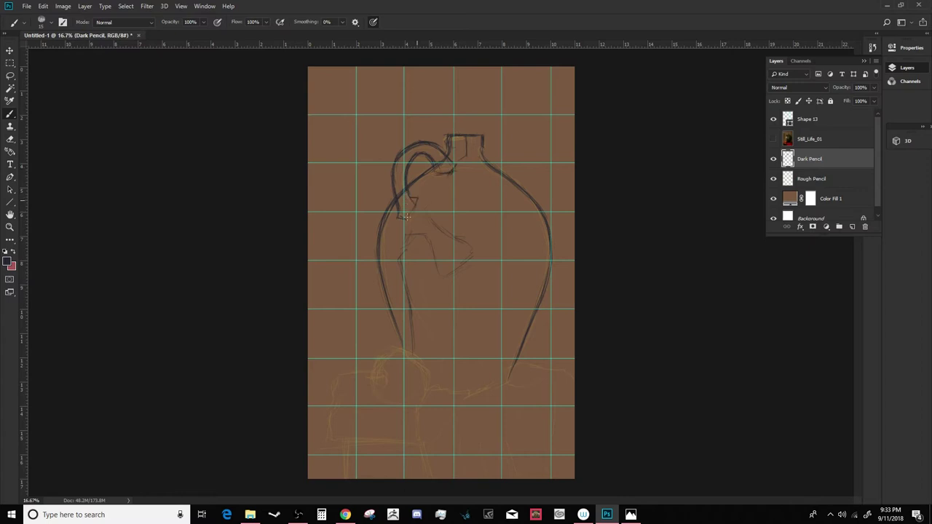
- Hatch the dark shading over the jug's body and neck, leaving the highlight area open
mouse_move(408, 236)
left_mouse_down()
mouse_move(473, 349)
mouse_move(511, 323)
mouse_move(488, 182)
mouse_move(539, 226)
mouse_move(523, 233)
mouse_move(521, 306)
mouse_move(476, 139)
mouse_move(470, 193)
mouse_move(535, 224)
left_mouse_up()
left_click_drag(539, 287, 482, 329)
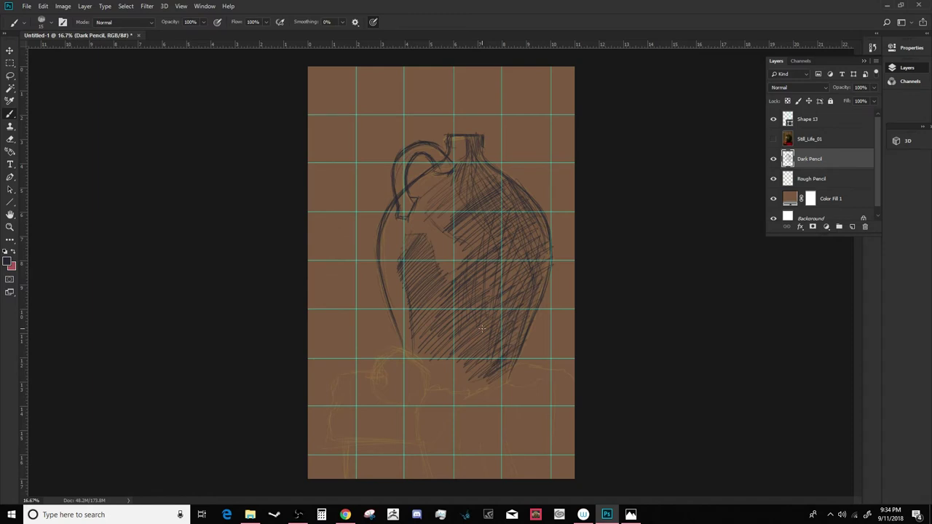
mouse_move(406, 198)
left_mouse_down()
mouse_move(400, 166)
mouse_move(422, 147)
mouse_move(447, 166)
mouse_move(467, 147)
left_mouse_up()
- Outline the apple in dark pencil at the jug's lower left and hatch its shadow side
key("ctrl+plus")
left_click_drag(511, 184, 562, 56)
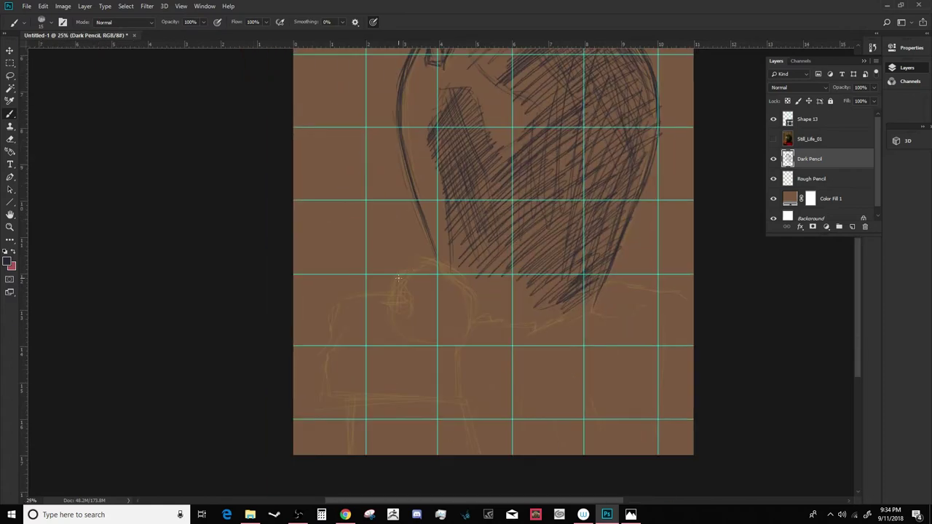
mouse_move(406, 271)
left_mouse_down()
mouse_move(424, 263)
mouse_move(465, 281)
mouse_move(464, 329)
left_mouse_up()
mouse_move(402, 269)
left_mouse_down()
mouse_move(388, 323)
mouse_move(437, 345)
left_mouse_up()
- Draw the cloth's upper edge and first long fold, and deepen the hatching at the jug's base
mouse_move(399, 301)
left_mouse_down()
mouse_move(409, 296)
mouse_move(435, 320)
mouse_move(466, 324)
mouse_move(458, 226)
mouse_move(490, 305)
mouse_move(522, 322)
mouse_move(488, 463)
left_mouse_up()
mouse_move(535, 329)
left_mouse_down()
mouse_move(613, 310)
mouse_move(625, 284)
mouse_move(672, 291)
left_mouse_up()
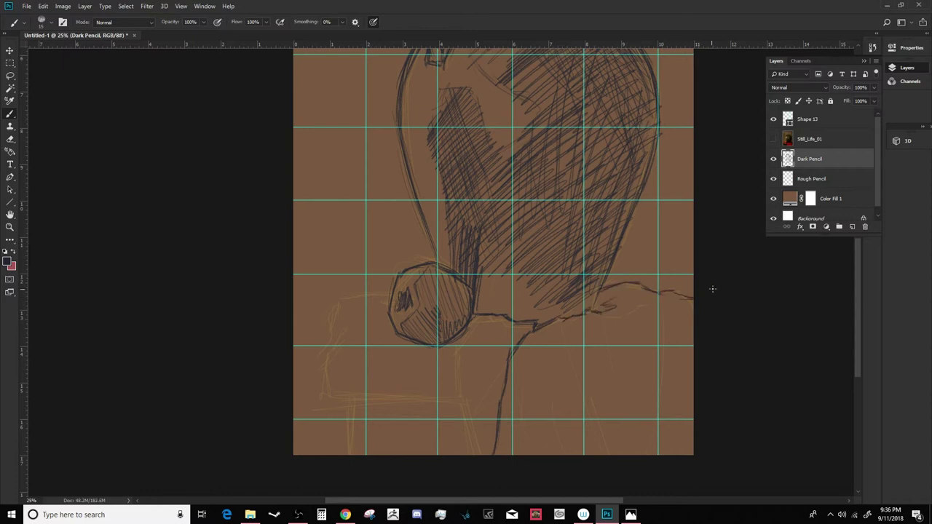
mouse_move(594, 307)
left_mouse_down()
mouse_move(612, 290)
mouse_move(665, 311)
left_mouse_up()
mouse_move(481, 309)
left_mouse_down()
mouse_move(524, 269)
mouse_move(510, 225)
mouse_move(553, 313)
mouse_move(527, 248)
mouse_move(518, 188)
left_mouse_up()
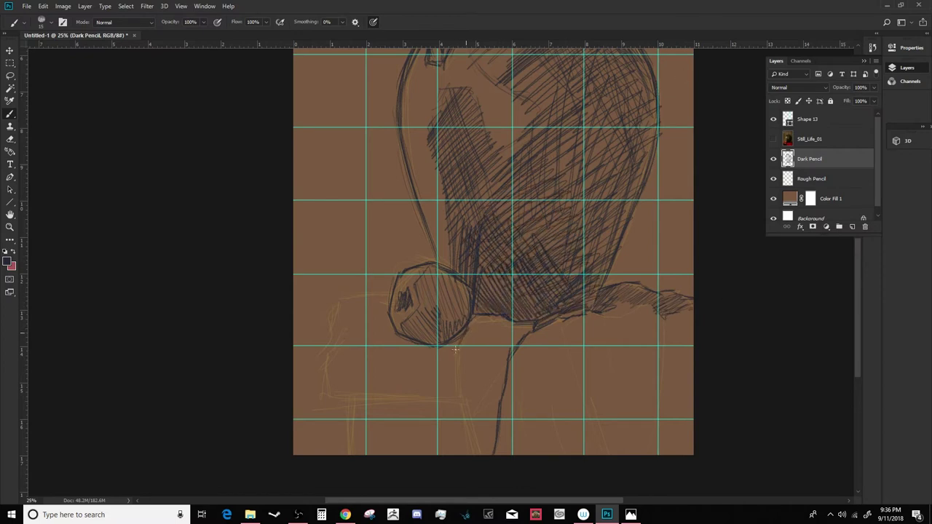
- Draw and shade the hanging cloth folds below and just to the right of the apple
left_click_drag(454, 348, 469, 451)
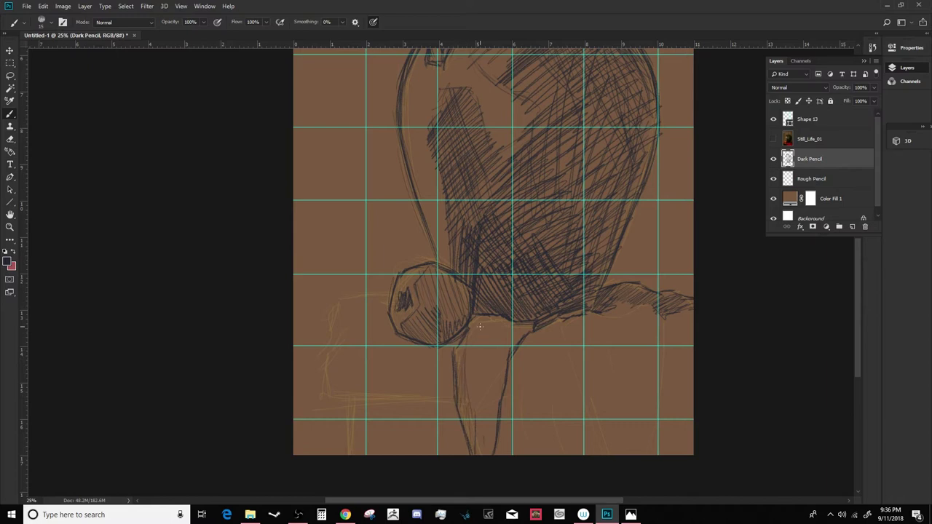
mouse_move(487, 333)
left_mouse_down()
mouse_move(475, 325)
mouse_move(524, 335)
left_mouse_up()
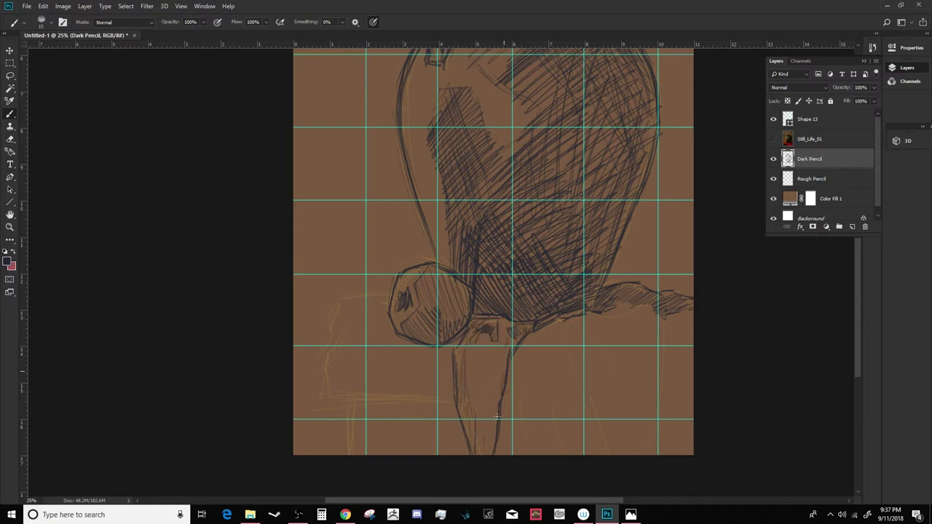
left_click_drag(510, 415, 517, 454)
left_click_drag(511, 412, 531, 454)
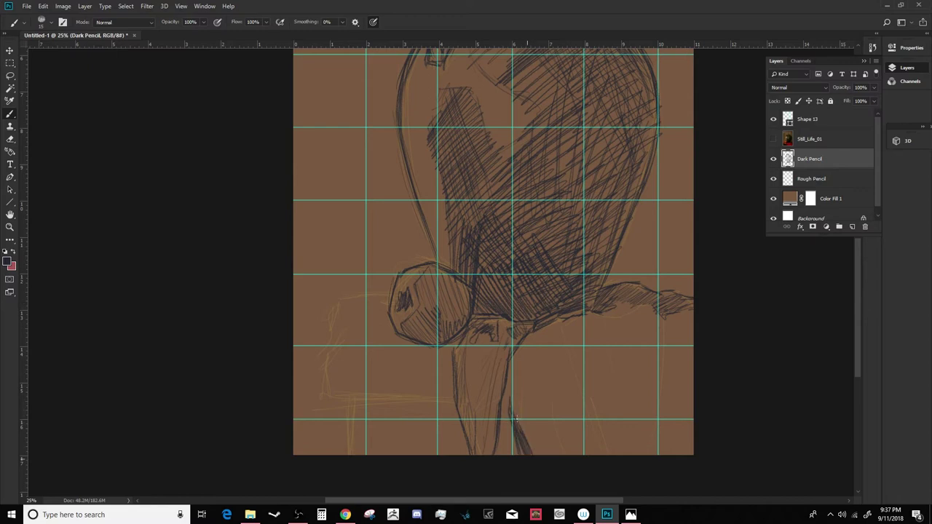
- Draw the long diagonal folds in the middle of the hanging cloth
left_click_drag(522, 352, 527, 412)
mouse_move(525, 351)
left_mouse_down()
mouse_move(536, 428)
mouse_move(532, 404)
mouse_move(580, 451)
left_mouse_up()
left_click_drag(544, 375, 581, 440)
left_click_drag(548, 350, 599, 454)
- Draw and shade the crossing folds in the right half of the hanging cloth
mouse_move(630, 515)
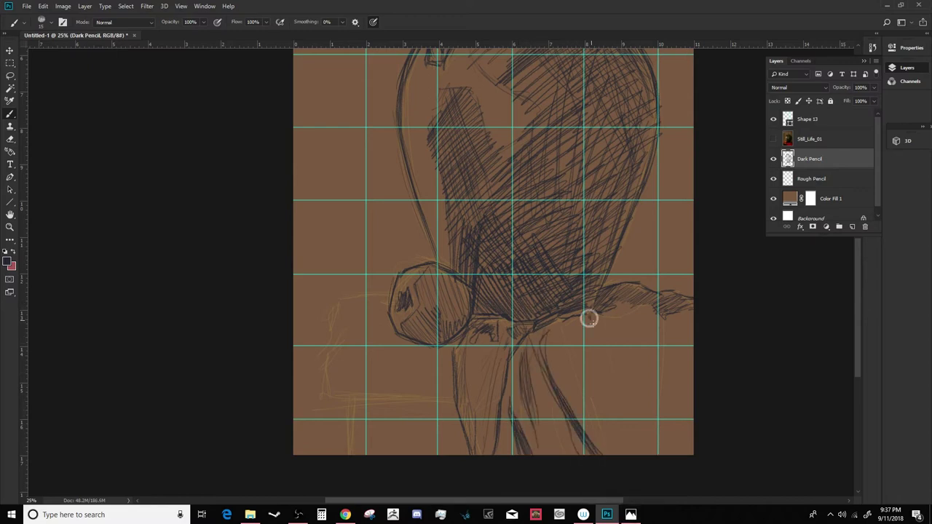
left_click_drag(606, 407, 637, 469)
mouse_move(618, 427)
left_mouse_down()
mouse_move(634, 455)
mouse_move(590, 361)
mouse_move(612, 332)
left_mouse_up()
left_click_drag(613, 345, 610, 320)
left_click_drag(601, 380, 630, 336)
mouse_move(634, 358)
left_mouse_down()
mouse_move(638, 341)
mouse_move(671, 325)
mouse_move(652, 358)
left_mouse_up()
mouse_move(666, 333)
left_mouse_down()
mouse_move(662, 355)
mouse_move(614, 416)
left_mouse_up()
left_click_drag(667, 336, 618, 397)
left_click_drag(653, 363, 651, 452)
- Add fold lines near the canvas's right edge and shade the cloth along its upper edge
left_click_drag(667, 405, 653, 459)
left_click_drag(683, 357, 666, 412)
mouse_move(673, 336)
left_mouse_down()
mouse_move(692, 326)
mouse_move(681, 375)
left_mouse_up()
mouse_move(681, 378)
left_mouse_down()
mouse_move(680, 393)
mouse_move(679, 373)
left_mouse_up()
left_click_drag(681, 382, 663, 448)
mouse_move(676, 402)
left_mouse_down()
mouse_move(658, 453)
mouse_move(683, 453)
left_mouse_up()
left_click_drag(564, 335, 589, 407)
mouse_move(603, 314)
left_mouse_down()
mouse_move(632, 303)
mouse_move(692, 324)
left_mouse_up()
left_click_drag(665, 340, 679, 335)
- Outline the cloth left of the apple and the lower edge of the tabletop
key("ctrl+minus")
key("ctrl+plus")
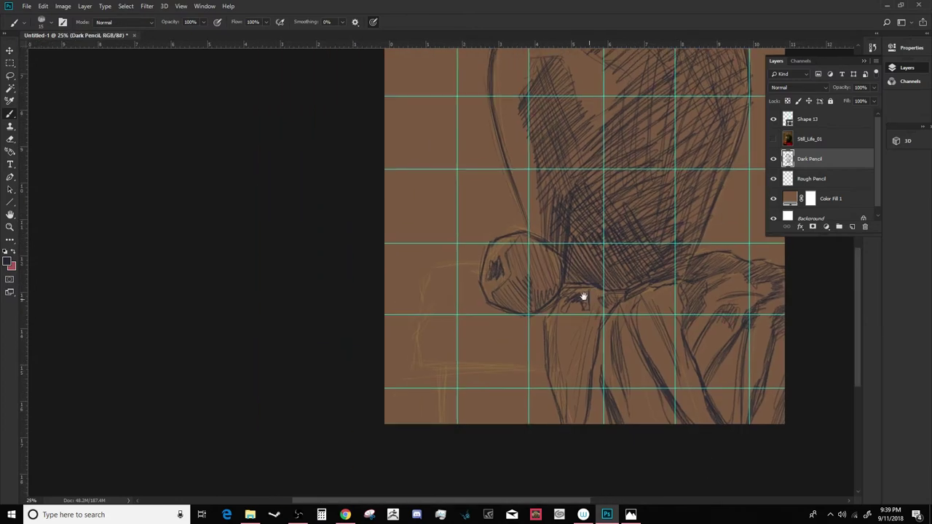
left_click_drag(447, 263, 395, 287)
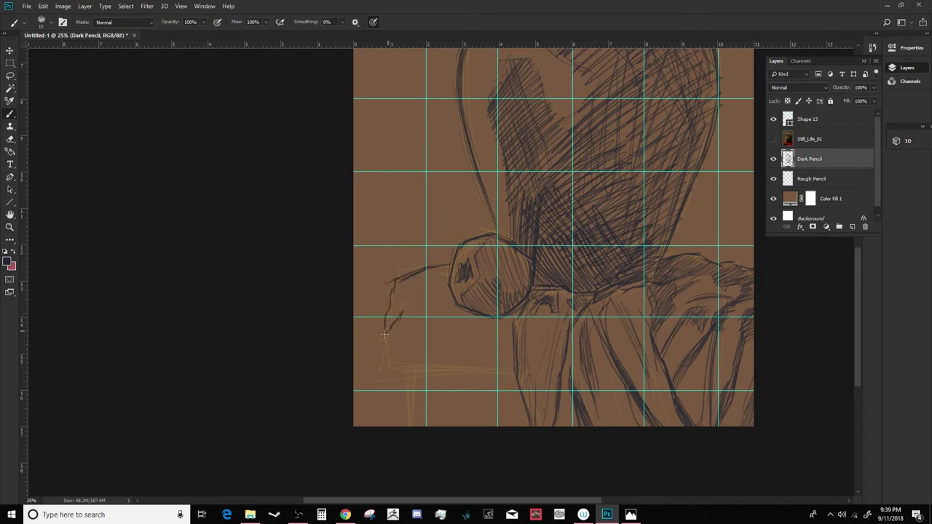
left_click_drag(401, 371, 512, 370)
- Draw the table legs with the shadow between them, and shade the cloth left of the apple
left_click_drag(398, 373, 397, 427)
mouse_move(454, 373)
left_mouse_down()
mouse_move(455, 449)
mouse_move(455, 427)
left_mouse_up()
mouse_move(500, 371)
left_mouse_down()
mouse_move(454, 399)
mouse_move(453, 427)
mouse_move(485, 427)
left_mouse_up()
mouse_move(498, 373)
left_mouse_down()
mouse_move(509, 434)
mouse_move(472, 427)
left_mouse_up()
left_click_drag(452, 377, 447, 422)
left_click_drag(402, 292, 458, 310)
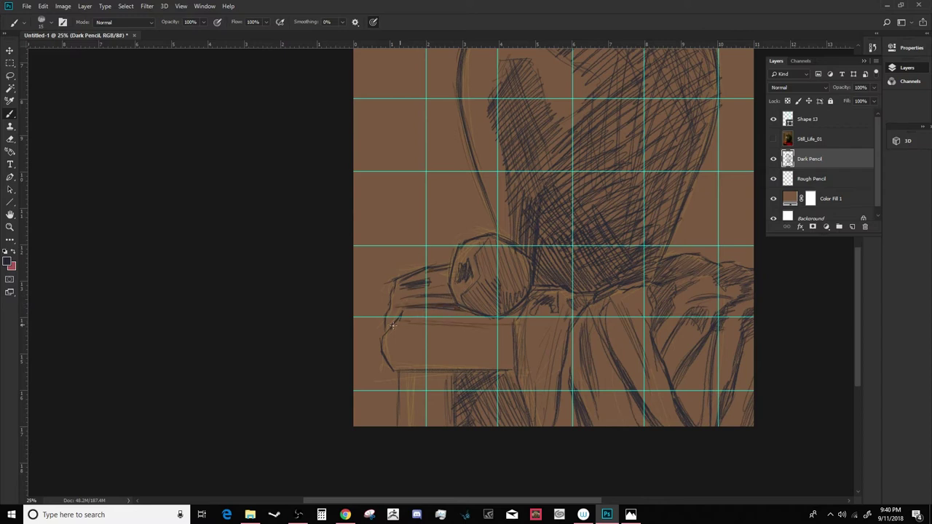
- Hatch shading over the tabletop's front edge, the table legs and the background beside the table
left_click_drag(384, 344, 426, 325)
mouse_move(388, 358)
left_mouse_down()
mouse_move(476, 326)
mouse_move(508, 334)
left_mouse_up()
left_click_drag(399, 385, 451, 374)
mouse_move(394, 420)
left_mouse_down()
mouse_move(450, 393)
mouse_move(441, 425)
left_mouse_up()
mouse_move(412, 371)
left_mouse_down()
mouse_move(375, 430)
mouse_move(388, 386)
mouse_move(360, 349)
left_mouse_up()
left_click_drag(395, 392, 358, 424)
left_click_drag(391, 413, 366, 426)
- Hatch loose diagonal strokes over the background on both sides of the jug and above it
mouse_move(532, 146)
left_mouse_down()
mouse_move(531, 207)
mouse_move(495, 317)
left_mouse_up()
key("ctrl+minus")
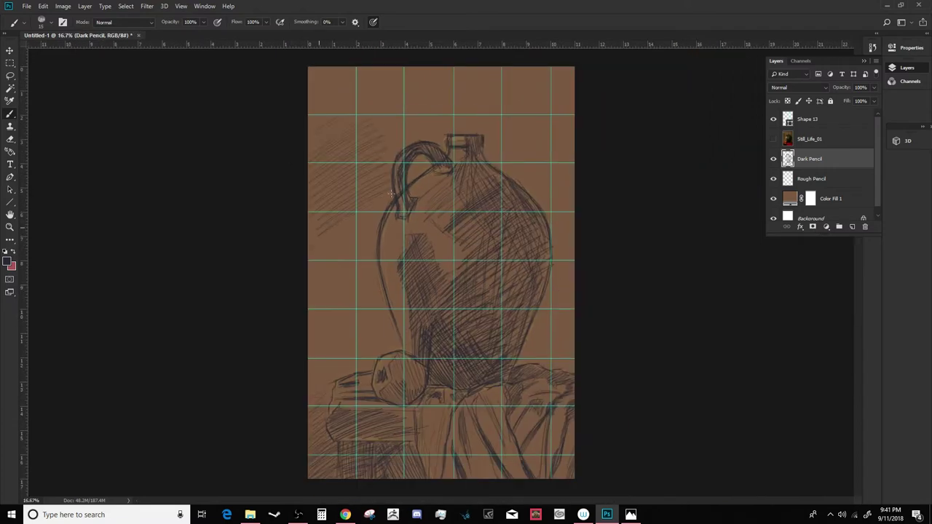
left_click_drag(375, 207, 332, 214)
left_click_drag(354, 86, 386, 70)
left_click_drag(460, 93, 496, 72)
left_click_drag(396, 117, 452, 91)
left_click_drag(362, 113, 384, 99)
left_click_drag(508, 91, 549, 67)
mouse_move(540, 139)
left_mouse_down()
mouse_move(573, 124)
mouse_move(548, 99)
left_mouse_up()
left_click_drag(532, 184, 550, 174)
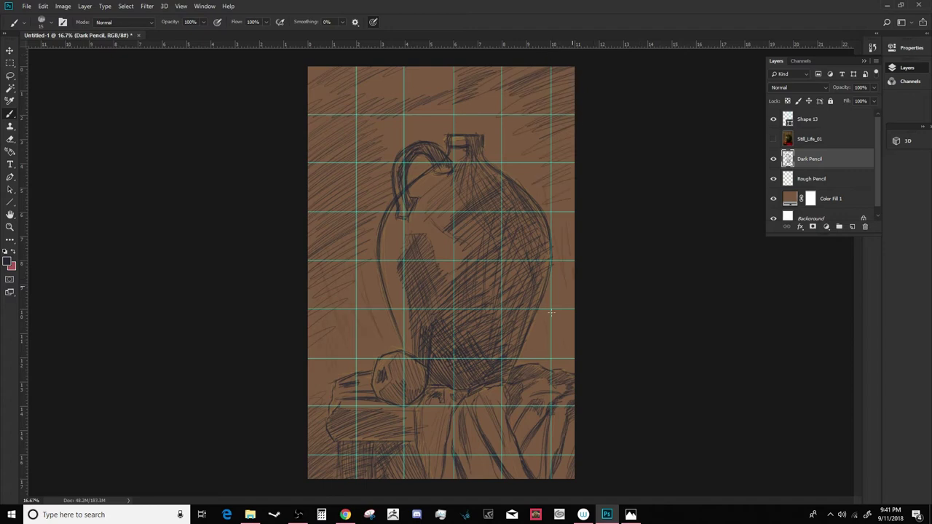
- Hide the Rough Pencil layer and the Shape 13 grid layer
left_click(773, 179)
key("ctrl+minus")
left_click(773, 118)
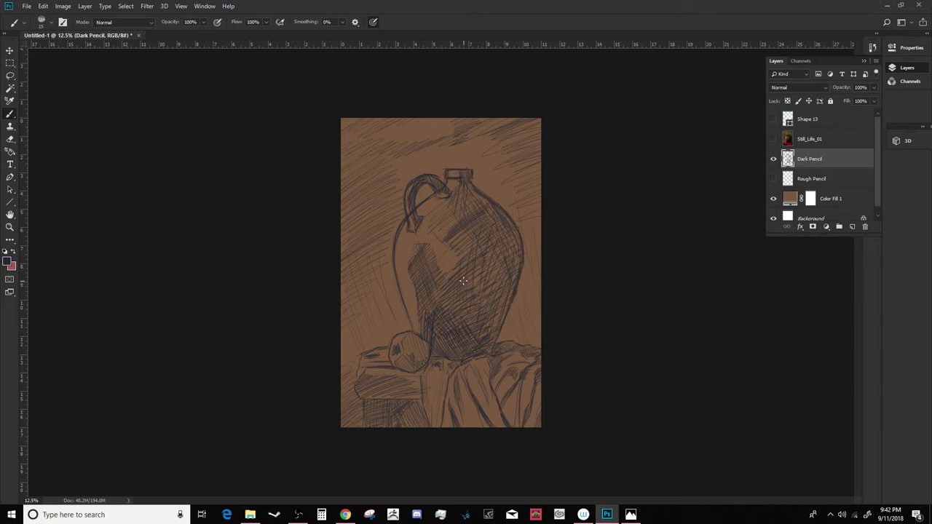
- Show the Navigator overview and place it beside the canvas
left_click(205, 6)
left_click(218, 258)
left_click_drag(929, 237, 196, 100)
key("ctrl+plus")
key("ctrl+plus")
left_click_drag(725, 110, 720, 187)
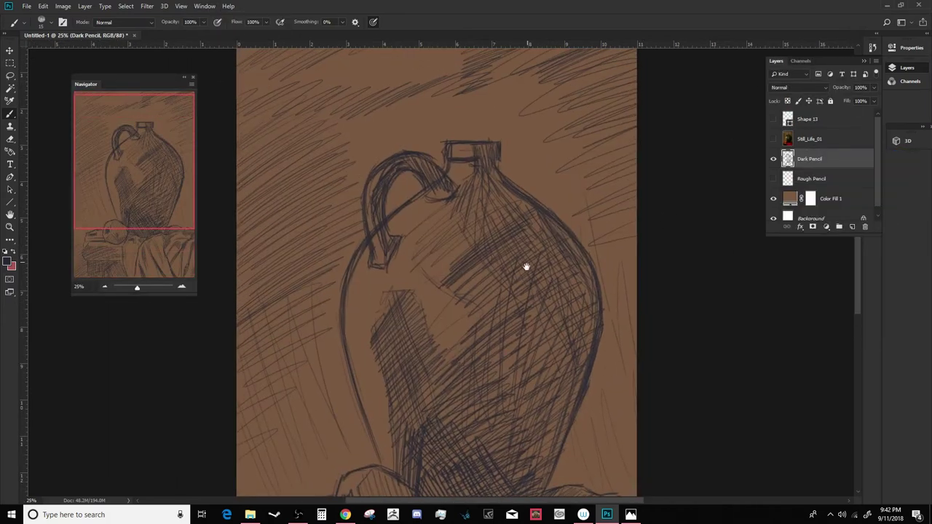
- Set the Dark Pencil layer to Multiply blending at 23% opacity
key("ctrl+minus")
left_click(874, 87)
left_click_drag(875, 99, 840, 103)
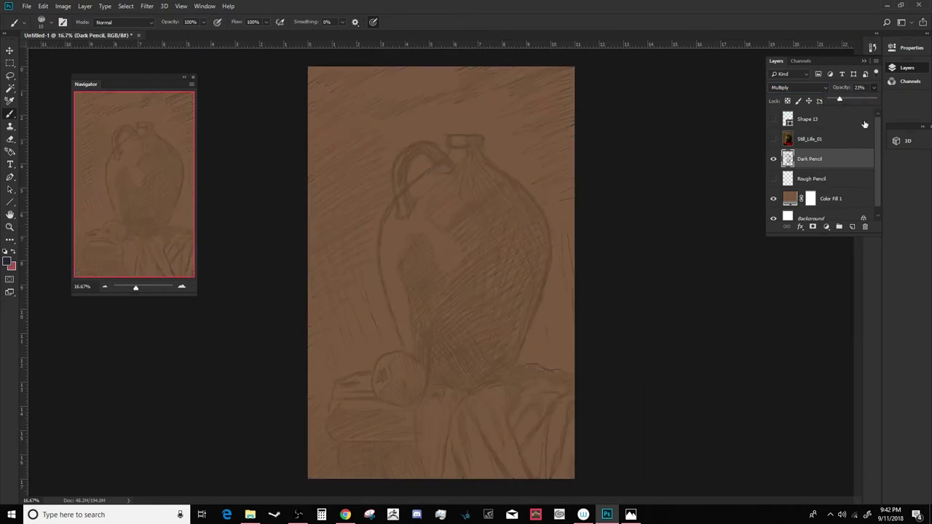
left_click(836, 139)
- Choose a painting brush with a dark brown foreground colour of hue 10° and add a new layer above Dark Pencil
left_click(45, 23)
left_click(7, 260)
left_click(387, 360)
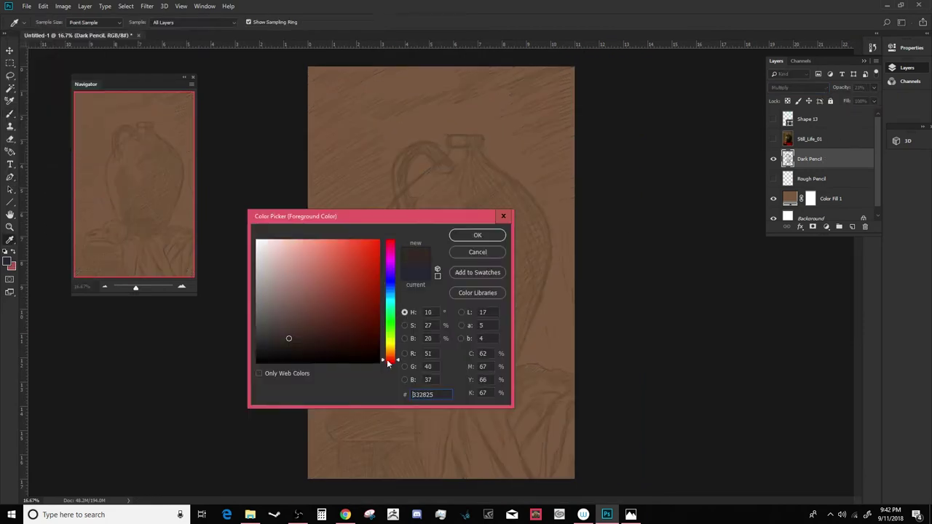
left_click(477, 235)
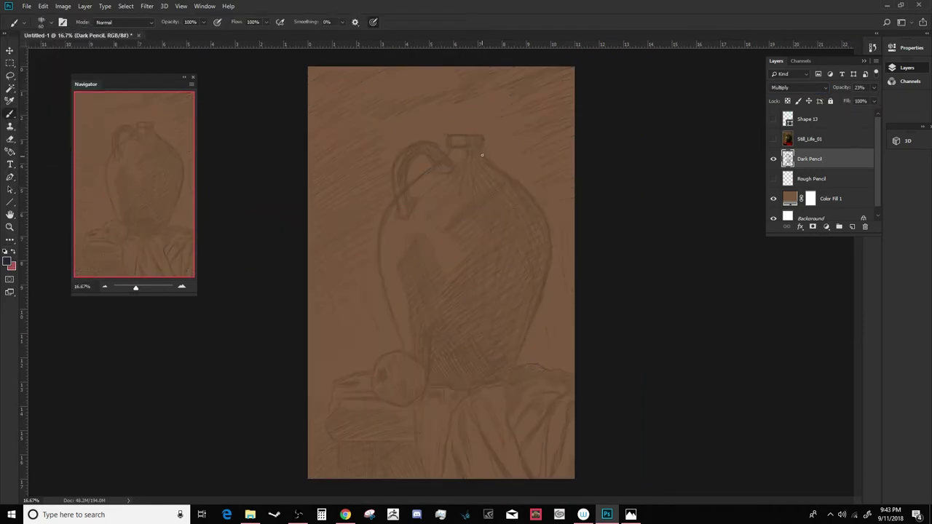
key("ctrl+shift+alt+n")
- Block in the jug's rim, body and handle with dark brown shadow tones
left_click_drag(494, 165, 542, 215)
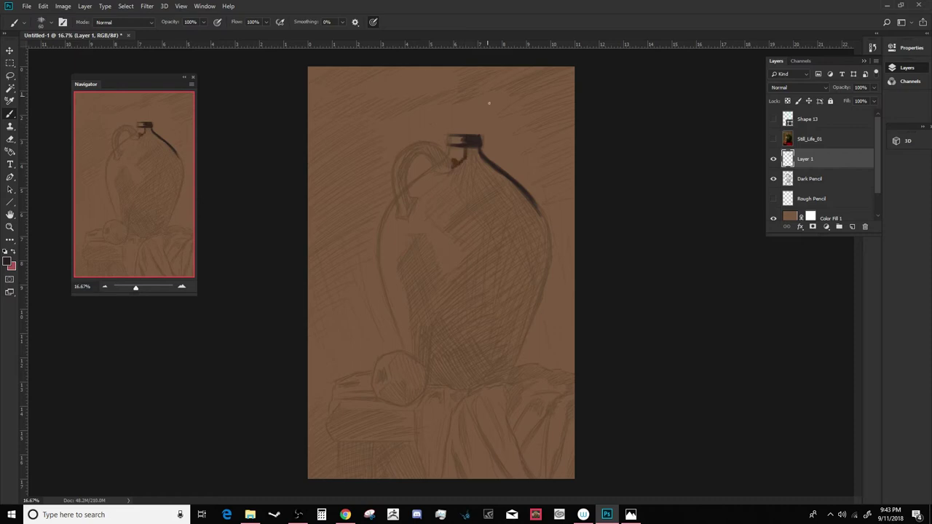
mouse_move(475, 150)
left_mouse_down()
mouse_move(471, 175)
mouse_move(475, 159)
mouse_move(518, 197)
mouse_move(491, 163)
mouse_move(520, 217)
mouse_move(532, 212)
mouse_move(543, 233)
mouse_move(544, 280)
mouse_move(507, 375)
left_mouse_up()
mouse_move(481, 175)
left_mouse_down()
mouse_move(501, 205)
mouse_move(509, 327)
mouse_move(483, 202)
mouse_move(449, 208)
mouse_move(472, 246)
mouse_move(485, 164)
mouse_move(481, 281)
mouse_move(507, 368)
left_mouse_up()
mouse_move(420, 255)
left_mouse_down()
mouse_move(416, 262)
mouse_move(461, 273)
mouse_move(418, 314)
mouse_move(383, 244)
mouse_move(420, 188)
mouse_move(449, 194)
mouse_move(451, 182)
left_mouse_up()
mouse_move(439, 327)
left_mouse_down()
mouse_move(423, 354)
mouse_move(438, 374)
mouse_move(436, 325)
mouse_move(481, 355)
mouse_move(468, 323)
mouse_move(510, 319)
mouse_move(477, 361)
left_mouse_up()
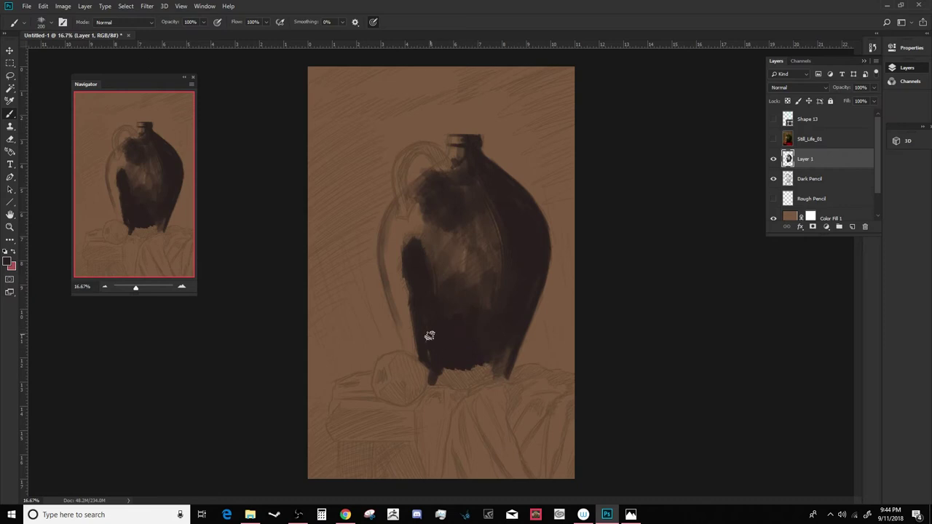
mouse_move(418, 321)
left_mouse_down()
mouse_move(414, 351)
mouse_move(402, 287)
mouse_move(404, 331)
left_mouse_up()
mouse_move(383, 228)
left_mouse_down()
mouse_move(396, 200)
mouse_move(388, 271)
mouse_move(400, 240)
mouse_move(395, 308)
mouse_move(421, 196)
mouse_move(418, 215)
mouse_move(407, 197)
mouse_move(409, 212)
mouse_move(401, 174)
mouse_move(404, 189)
mouse_move(406, 165)
mouse_move(440, 157)
left_mouse_up()
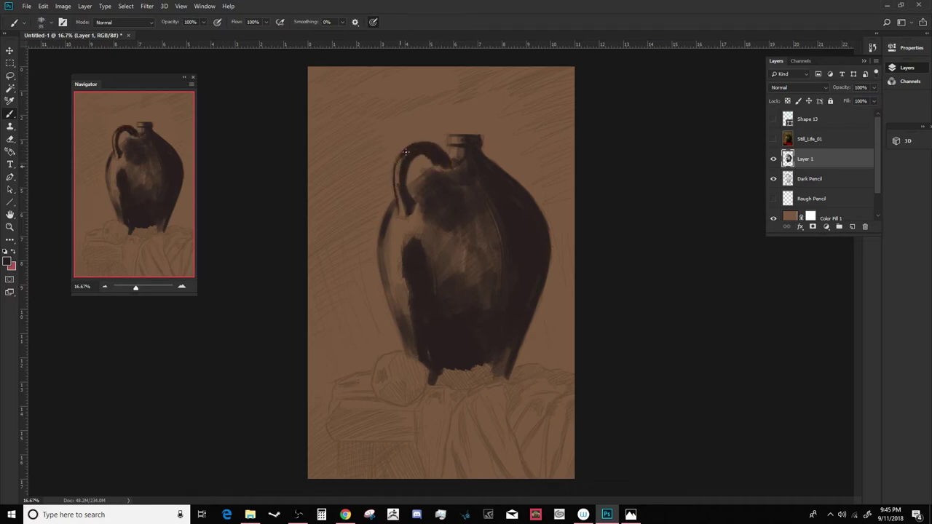
- Enlarge the brush, blend the dark tones across the jug's body and fill in its base
key("bracketright")
key("bracketright")
key("bracketright")
key("bracketright")
left_click_drag(494, 227, 466, 279)
left_click_drag(390, 234, 386, 250)
key("ctrl+minus")
key("ctrl+minus")
key("ctrl+plus")
key("ctrl+plus")
mouse_move(499, 359)
left_mouse_down()
mouse_move(439, 382)
mouse_move(456, 386)
mouse_move(444, 376)
mouse_move(459, 378)
mouse_move(492, 369)
left_mouse_up()
- Paint dark fold shadows in the right part of the hanging cloth
key("ctrl+minus")
key("ctrl+minus")
key("ctrl+plus")
key("ctrl+plus")
mouse_move(508, 390)
left_mouse_down()
mouse_move(535, 367)
mouse_move(577, 384)
mouse_move(537, 388)
mouse_move(514, 409)
mouse_move(526, 389)
mouse_move(514, 403)
mouse_move(560, 399)
mouse_move(526, 412)
mouse_move(525, 475)
left_mouse_up()
left_click_drag(537, 433, 524, 477)
mouse_move(530, 404)
left_mouse_down()
mouse_move(515, 447)
mouse_move(575, 407)
left_mouse_up()
mouse_move(559, 460)
left_mouse_down()
mouse_move(549, 423)
mouse_move(546, 463)
mouse_move(567, 481)
left_mouse_up()
mouse_move(562, 416)
left_mouse_down()
mouse_move(551, 468)
mouse_move(550, 447)
left_mouse_up()
- Reduce the brush size and paint the long thin folds running down the cloth below the jug's right side
key("[")
key("[")
key("[")
mouse_move(529, 375)
left_mouse_down()
mouse_move(509, 386)
mouse_move(526, 397)
mouse_move(500, 475)
left_mouse_up()
- Enlarge the brush and paint fold shadows across the middle and left part of the hanging cloth
key("]")
key("]")
key("]")
key("]")
mouse_move(485, 398)
left_mouse_down()
mouse_move(512, 454)
mouse_move(495, 368)
mouse_move(503, 381)
mouse_move(486, 392)
mouse_move(479, 333)
mouse_move(462, 466)
left_mouse_up()
left_click_drag(473, 422, 466, 478)
left_click_drag(453, 448, 459, 472)
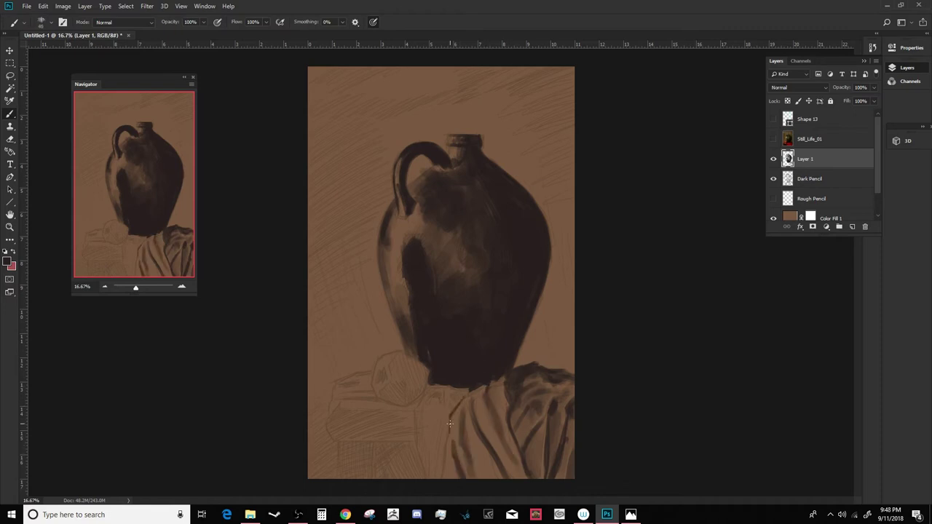
left_click_drag(420, 426, 428, 477)
mouse_move(435, 412)
left_mouse_down()
mouse_move(440, 475)
mouse_move(470, 473)
left_mouse_up()
left_click_drag(480, 418, 528, 477)
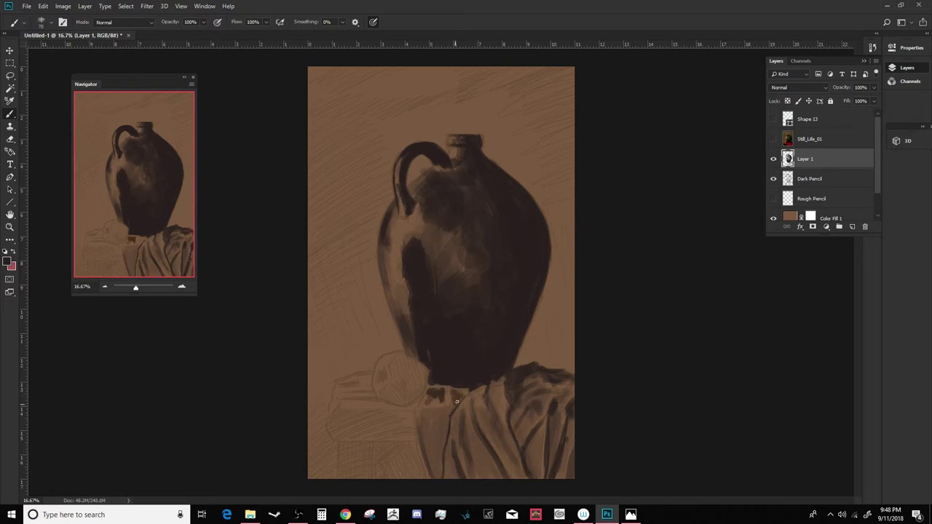
- Shade the apple, the cloth beside it and the tabletop's front edge in dark brown
mouse_move(412, 393)
left_mouse_down()
mouse_move(386, 399)
mouse_move(406, 384)
mouse_move(425, 389)
mouse_move(401, 366)
mouse_move(413, 403)
left_mouse_up()
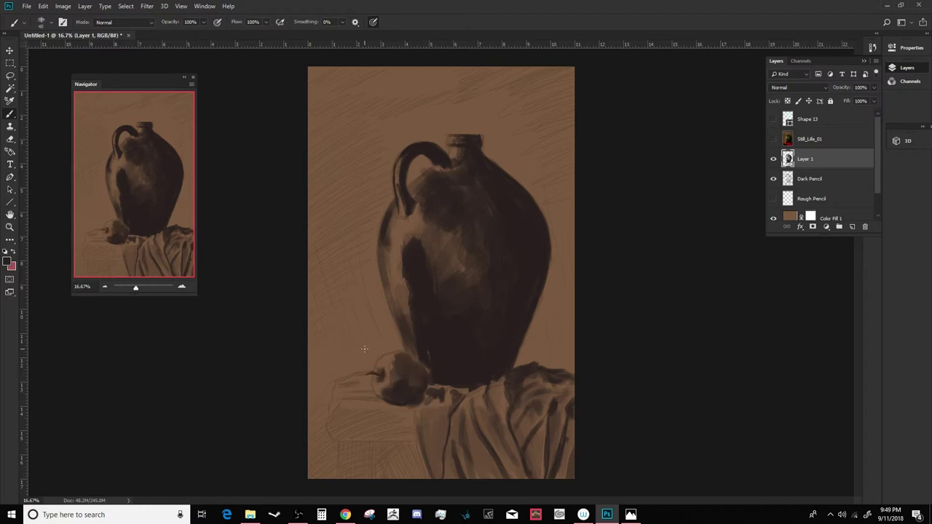
mouse_move(345, 400)
left_mouse_down()
mouse_move(386, 400)
mouse_move(329, 437)
mouse_move(382, 434)
mouse_move(406, 417)
mouse_move(389, 428)
left_mouse_up()
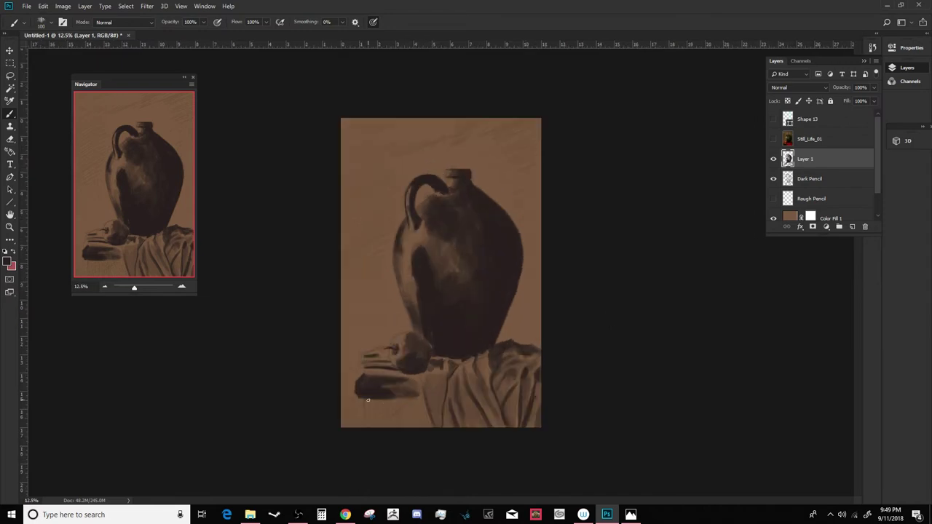
- Shade the table legs and block in broad dark tones over the background around the jug
mouse_move(368, 399)
left_mouse_down()
mouse_move(423, 400)
mouse_move(409, 424)
mouse_move(382, 426)
mouse_move(371, 407)
mouse_move(364, 426)
left_mouse_up()
mouse_move(364, 386)
left_mouse_down()
mouse_move(354, 430)
mouse_move(336, 300)
left_mouse_up()
mouse_move(360, 218)
left_mouse_down()
mouse_move(347, 277)
mouse_move(340, 192)
mouse_move(366, 202)
mouse_move(372, 170)
mouse_move(462, 125)
mouse_move(531, 129)
mouse_move(506, 150)
mouse_move(531, 234)
mouse_move(478, 183)
mouse_move(534, 298)
mouse_move(531, 334)
mouse_move(536, 189)
mouse_move(584, 125)
left_mouse_up()
- Save the drawing as a Photoshop file named "Still Life"
key("ctrl+shift+s")
type("Still Life")
key("Return")
key("Return")
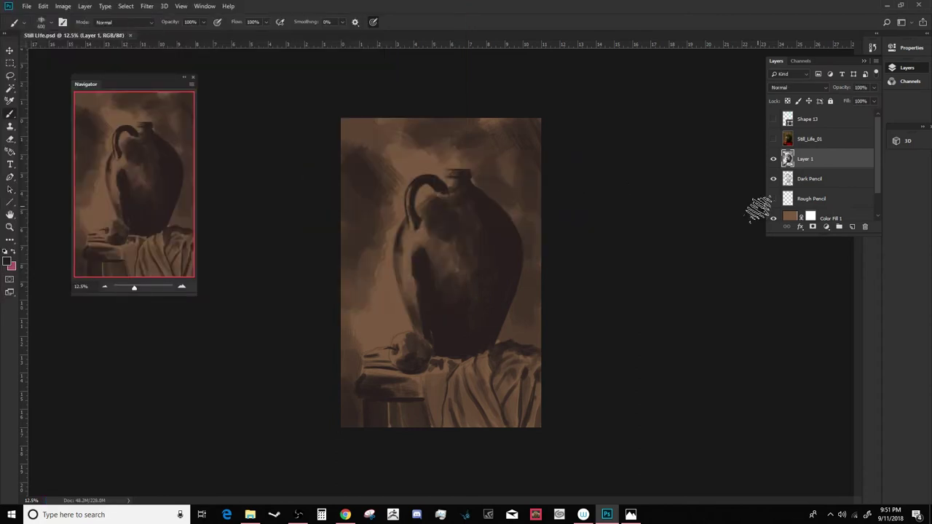
- Add a new layer above Layer 1 and name it "Paint"
key("ctrl+shift+alt+n")
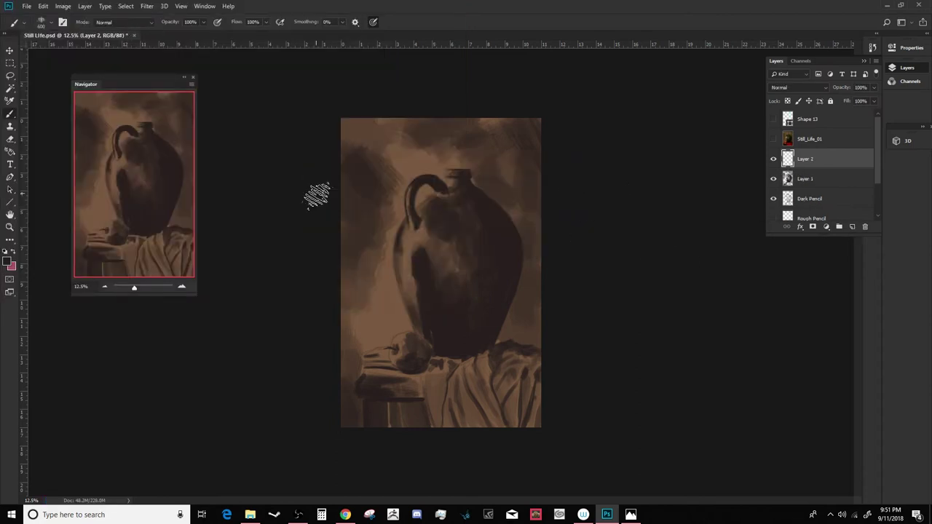
double_click(797, 162)
type("Paint")
key("Return")
- Set the foreground colour to dark green (#19211b) and paint green over the jug's body
left_click(7, 262)
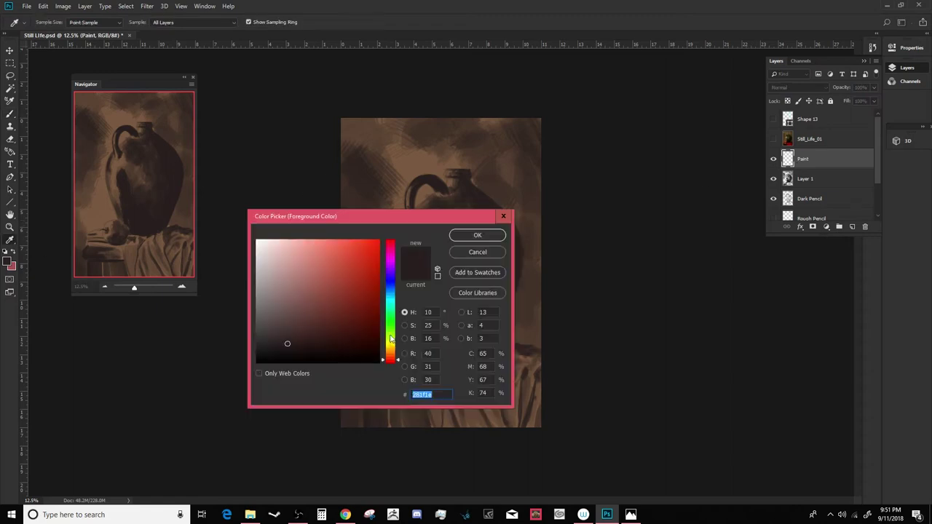
left_click(390, 321)
left_click(287, 340)
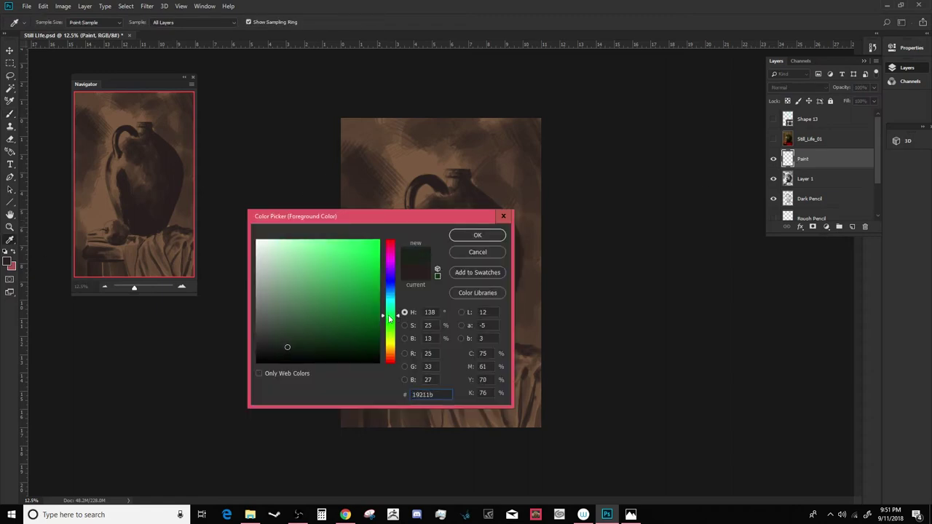
key("Return")
mouse_move(417, 288)
left_mouse_down()
mouse_move(429, 287)
mouse_move(432, 216)
mouse_move(443, 316)
mouse_move(412, 263)
mouse_move(439, 335)
mouse_move(474, 298)
mouse_move(439, 212)
mouse_move(446, 295)
mouse_move(399, 226)
left_mouse_up()
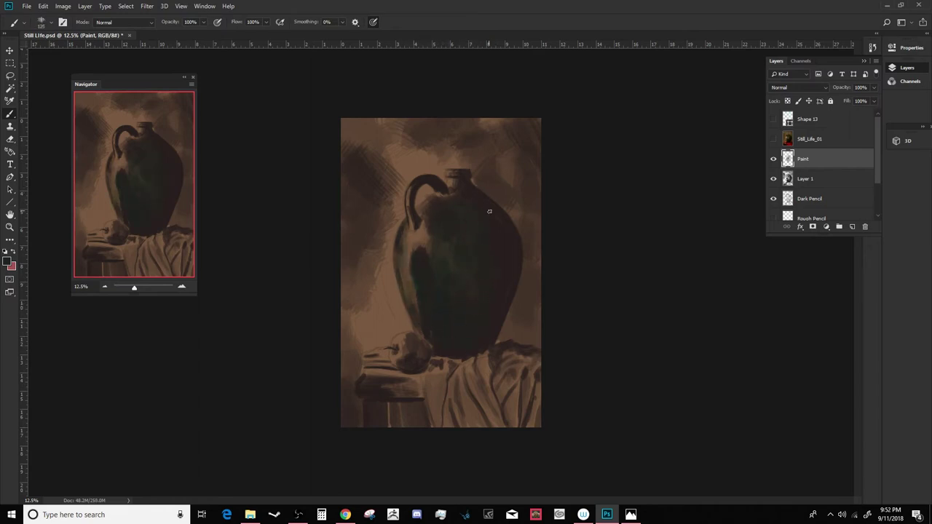
mouse_move(416, 217)
left_mouse_down()
mouse_move(447, 270)
mouse_move(458, 227)
left_mouse_up()
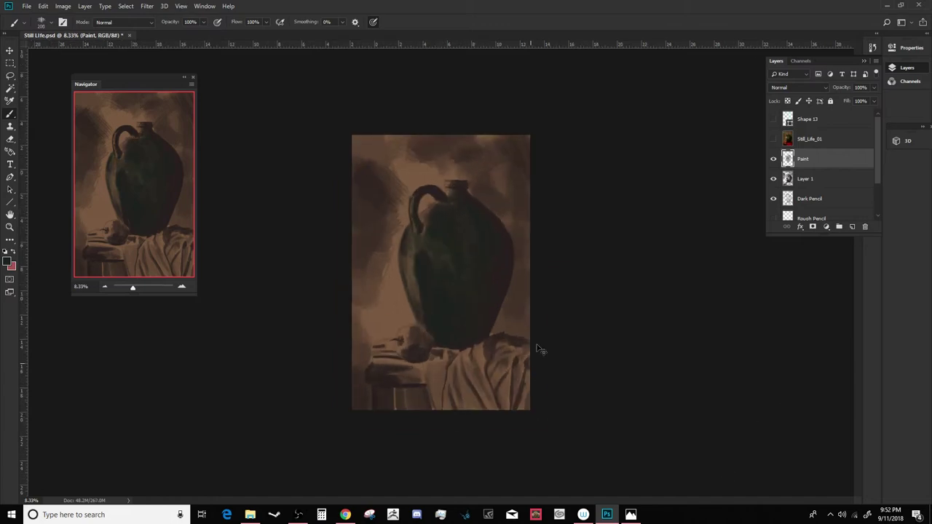
- Set the foreground colour to orange-brown and paint the background left of the jug
left_click(6, 262)
left_click(393, 348)
left_click_drag(323, 325, 340, 308)
left_click(394, 351)
key("Return")
mouse_move(394, 323)
left_mouse_down()
mouse_move(350, 316)
mouse_move(368, 277)
mouse_move(349, 145)
mouse_move(384, 174)
left_mouse_up()
key("bracketleft")
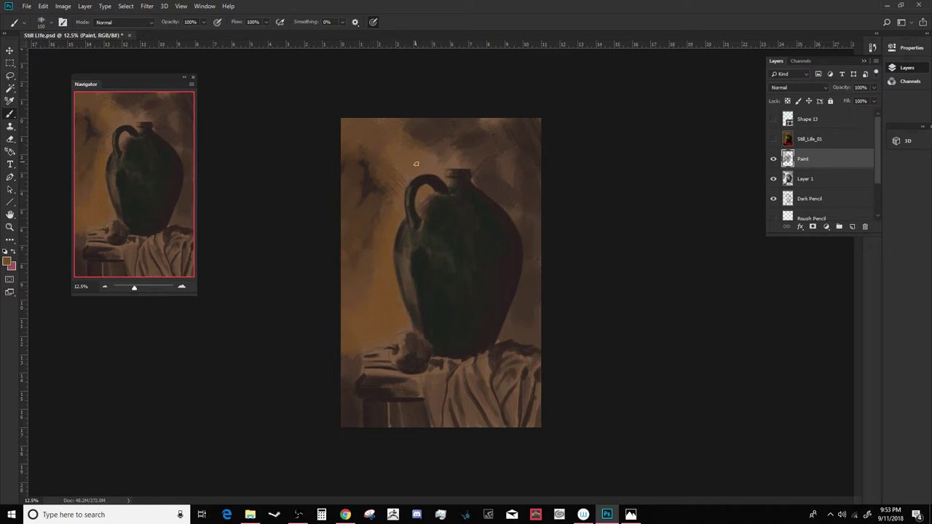
- Enlarge the brush and carry the orange-brown over the background above and right of the jug
key("bracketright")
key("bracketright")
key("bracketright")
mouse_move(434, 169)
left_mouse_down()
mouse_move(416, 138)
mouse_move(466, 127)
left_mouse_up()
mouse_move(530, 279)
left_mouse_down()
mouse_move(504, 335)
mouse_move(535, 284)
mouse_move(485, 202)
mouse_move(512, 150)
mouse_move(513, 123)
left_mouse_up()
- Set the foreground colour to olive green and paint soft green patches in the background on both sides of the jug
left_click(6, 261)
left_click_drag(392, 351, 391, 341)
left_click(313, 312)
left_click(318, 325)
left_click(478, 235)
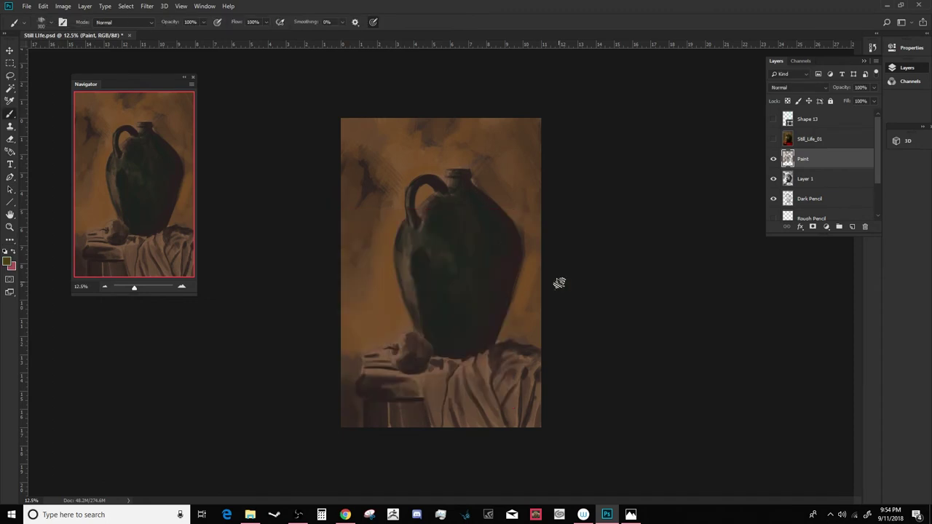
left_click_drag(361, 165, 368, 184)
left_click_drag(508, 170, 498, 154)
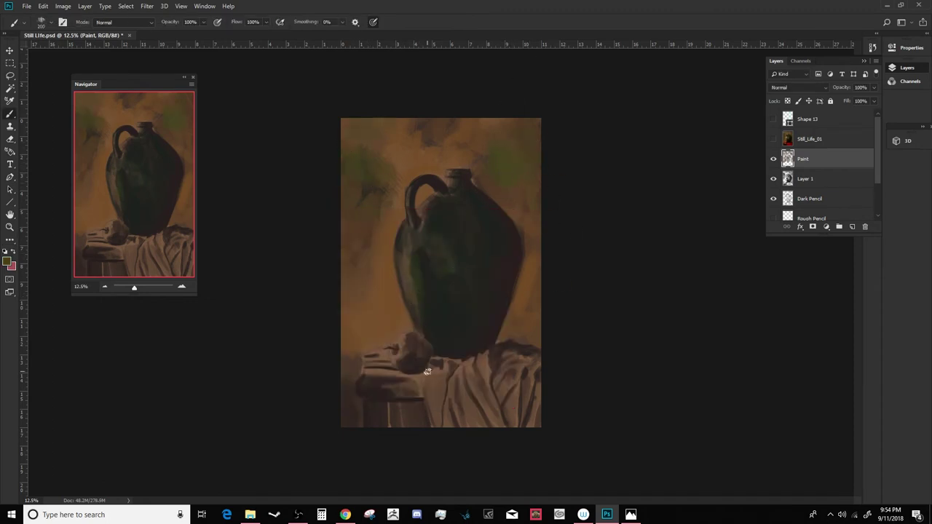
- Set the foreground colour to red and paint the hanging cloth and the cloth left of the apple
left_click(8, 261)
left_click_drag(390, 339, 391, 364)
left_click(356, 306)
left_click(484, 235)
left_click_drag(435, 415, 435, 380)
mouse_move(447, 426)
left_mouse_down()
mouse_move(454, 375)
mouse_move(468, 415)
mouse_move(460, 371)
mouse_move(492, 416)
mouse_move(482, 362)
mouse_move(507, 385)
mouse_move(520, 355)
mouse_move(511, 385)
mouse_move(536, 370)
mouse_move(436, 389)
mouse_move(447, 366)
mouse_move(492, 356)
left_mouse_up()
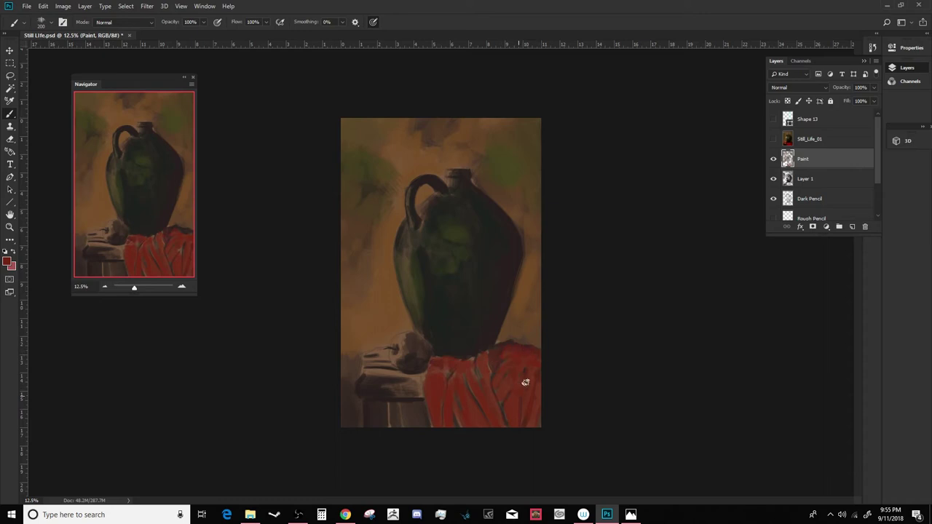
left_click_drag(365, 362, 386, 352)
key("ctrl+minus")
key("ctrl+minus")
key("ctrl+plus")
key("ctrl+plus")
- Pick a deeper crimson, paint the apple with it and go over the hanging cloth
left_click(6, 262)
left_click(393, 362)
left_click(468, 238)
left_click_drag(403, 366, 419, 356)
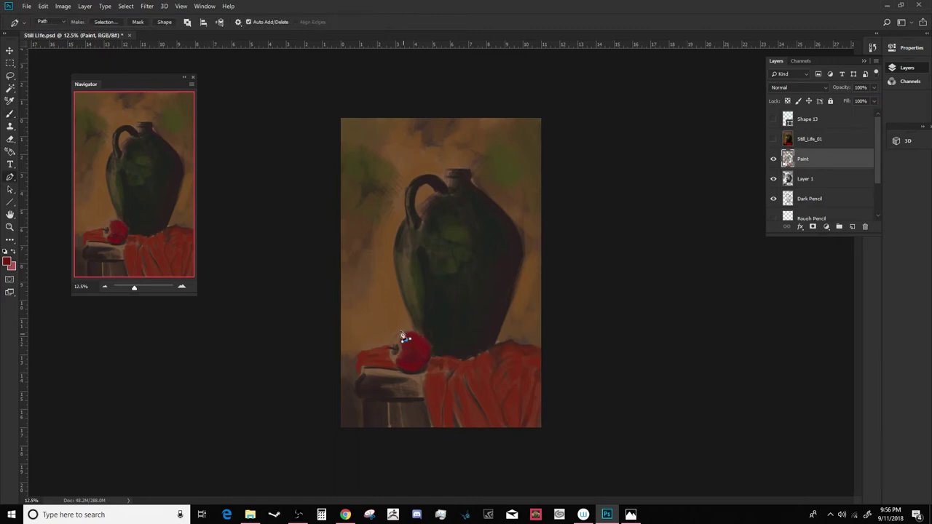
mouse_move(437, 410)
left_mouse_down()
mouse_move(476, 381)
mouse_move(478, 396)
mouse_move(535, 385)
left_mouse_up()
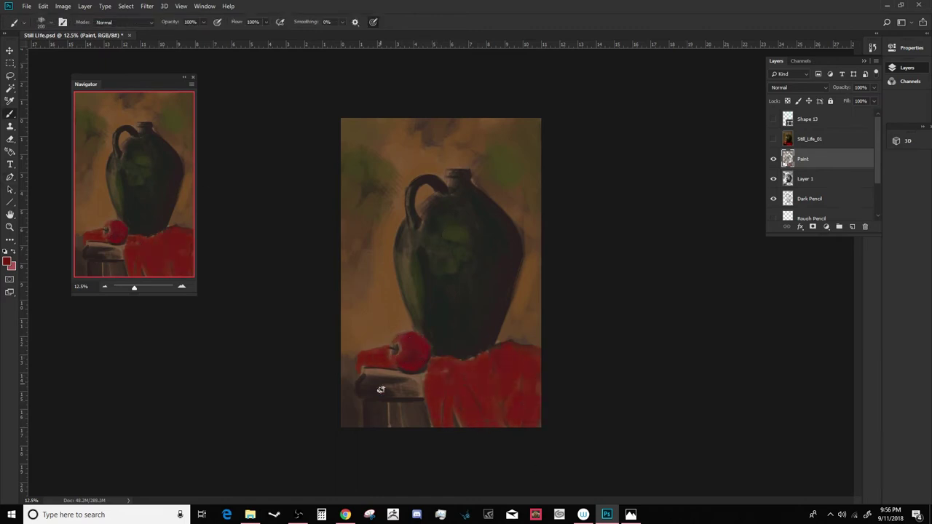
- Sample the background's orange-brown and paint the tabletop edge, the table leg and the background beside the table
left_click(391, 305, "alt")
left_click_drag(420, 404, 407, 418)
left_click_drag(367, 386, 383, 371)
left_click_drag(340, 420, 354, 423)
key("ctrl+minus")
key("ctrl+minus")
key("ctrl+plus")
key("ctrl+plus")
key("ctrl+plus")
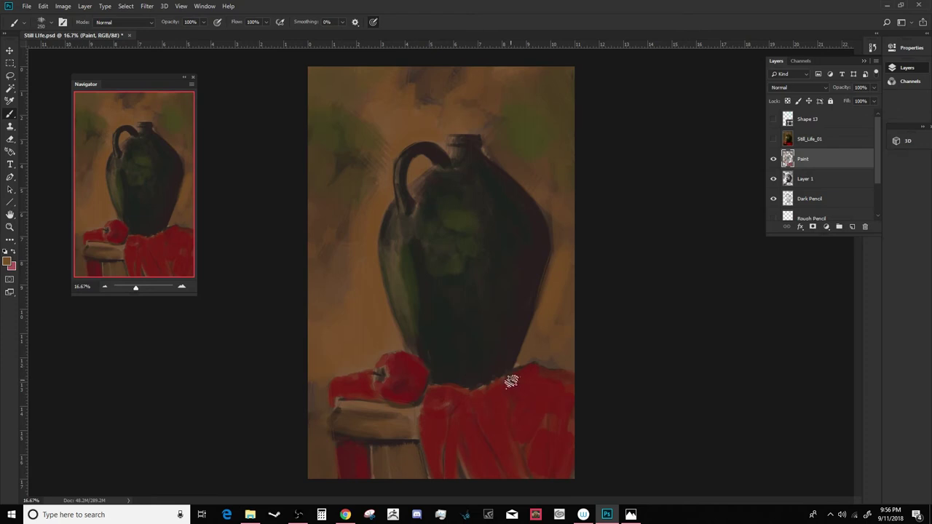
- Set the foreground colour to pale green and paint a soft highlight in the middle of the jug
left_click(8, 261)
left_click(387, 346)
left_click_drag(389, 348, 388, 316)
left_click(284, 293)
left_click(391, 320)
left_click(294, 288)
left_click(478, 235)
mouse_move(463, 236)
left_mouse_down()
mouse_move(452, 246)
mouse_move(443, 225)
mouse_move(437, 271)
left_mouse_up()
- Pick lighter tints and paint bright highlights along the jug's left side and neck
left_click(8, 263)
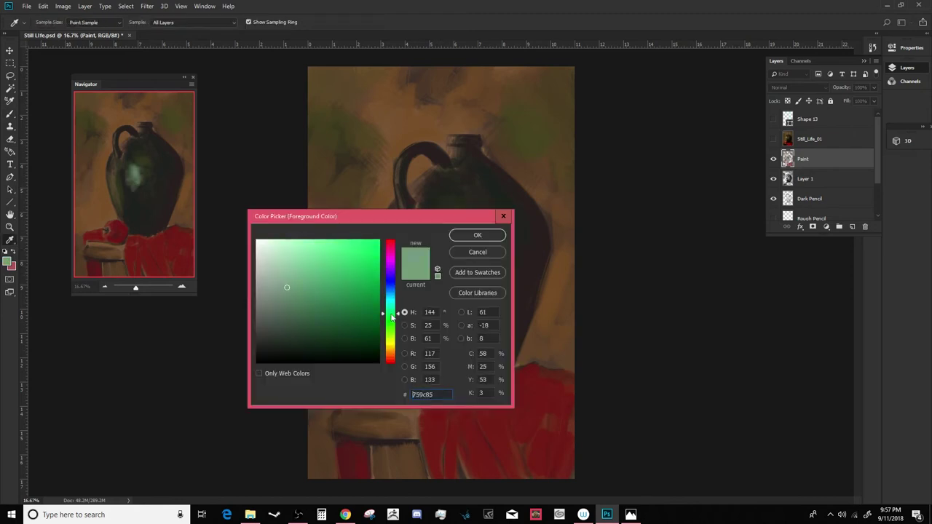
left_click(478, 235)
left_click_drag(401, 220, 395, 234)
left_click_drag(392, 245, 393, 269)
left_click(8, 264)
left_click(387, 339)
left_click(478, 234)
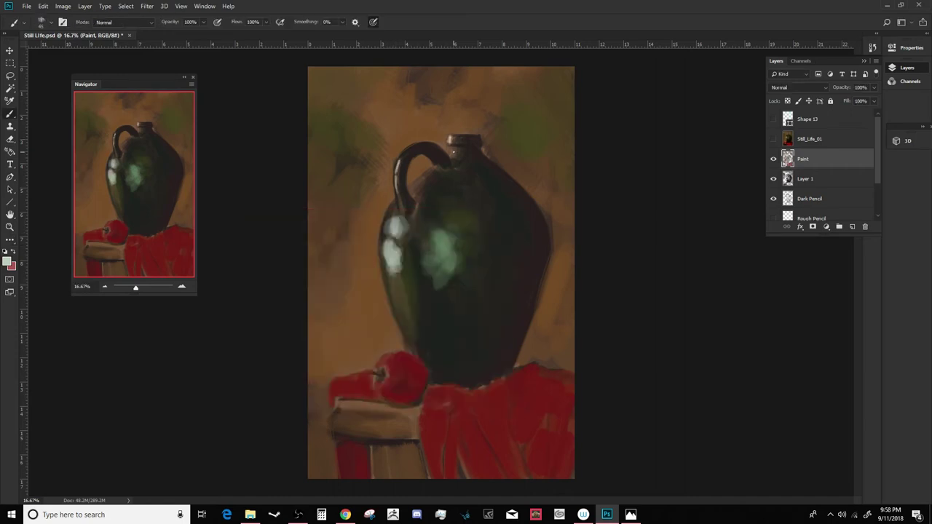
- Sample dark brown and green tones from the jug and glaze them over its shoulder and central highlight with a larger brush
left_click(547, 202, "alt")
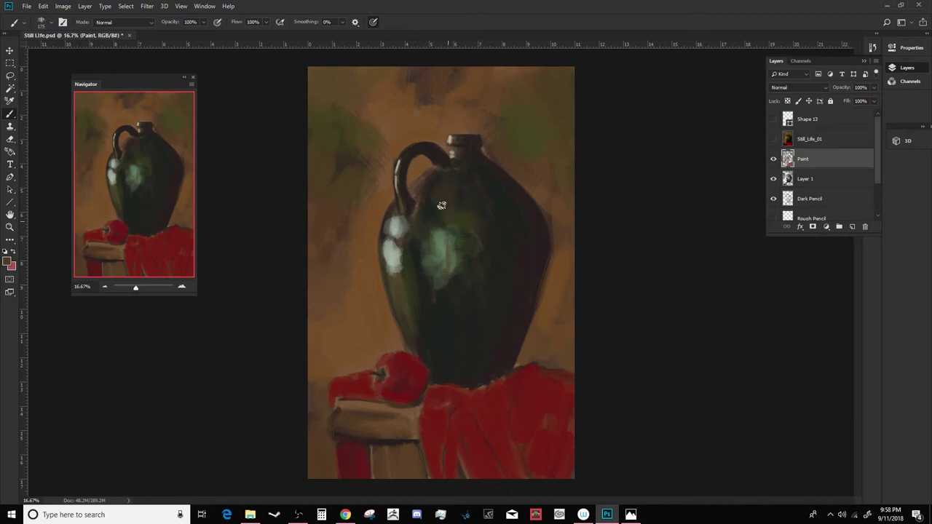
key("bracketright")
key("bracketright")
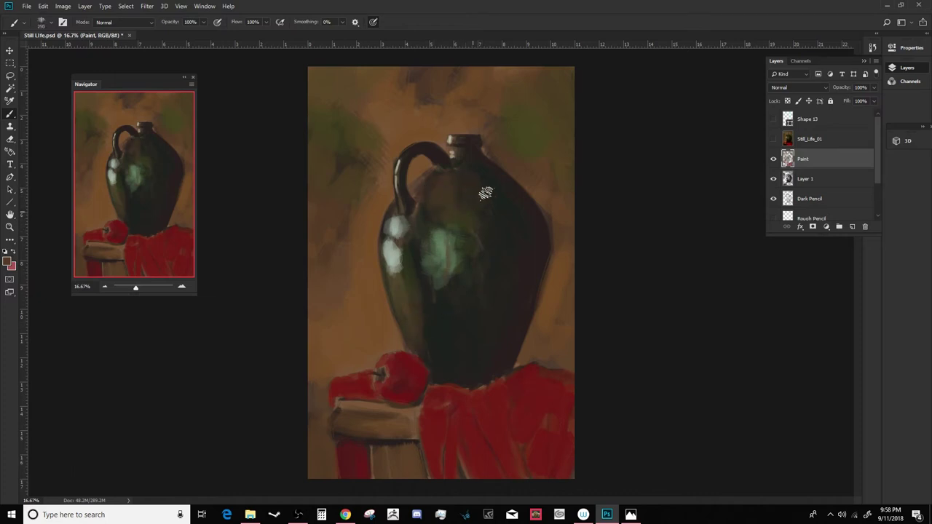
left_click(427, 222, "alt")
mouse_move(446, 288)
left_mouse_down()
mouse_move(427, 235)
mouse_move(446, 263)
left_mouse_up()
- Sample the jug's shadow and highlight tones and blend the left-side and central highlights into its body
left_click(406, 194, "alt")
key("bracketleft")
key("bracketleft")
key("bracketleft")
key("bracketright")
key("bracketright")
left_click(394, 257, "alt")
left_click_drag(395, 269, 404, 296)
left_click_drag(412, 242, 439, 246)
left_click(447, 251, "alt")
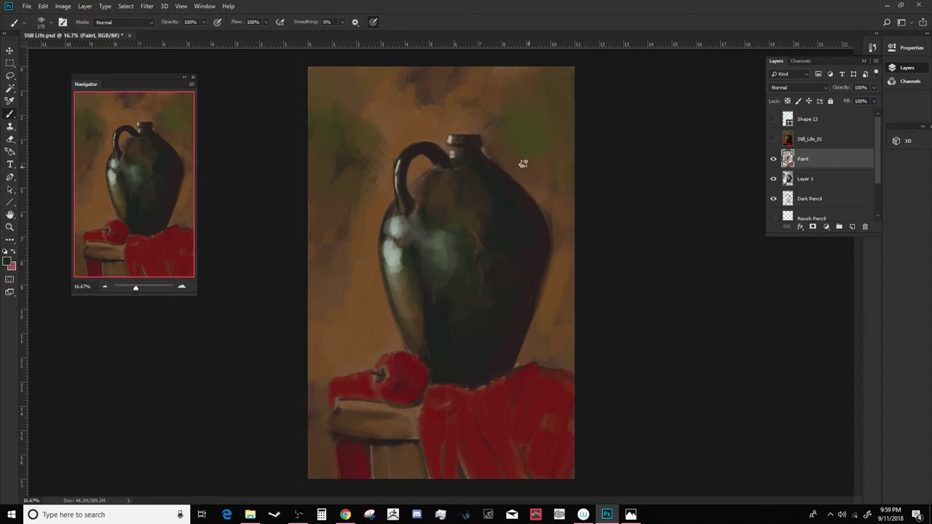
- Pick a dark tone and, with sampled jug colours, refine the shoulder, the handle and the jug's left edge
left_click_drag(423, 194, 434, 187)
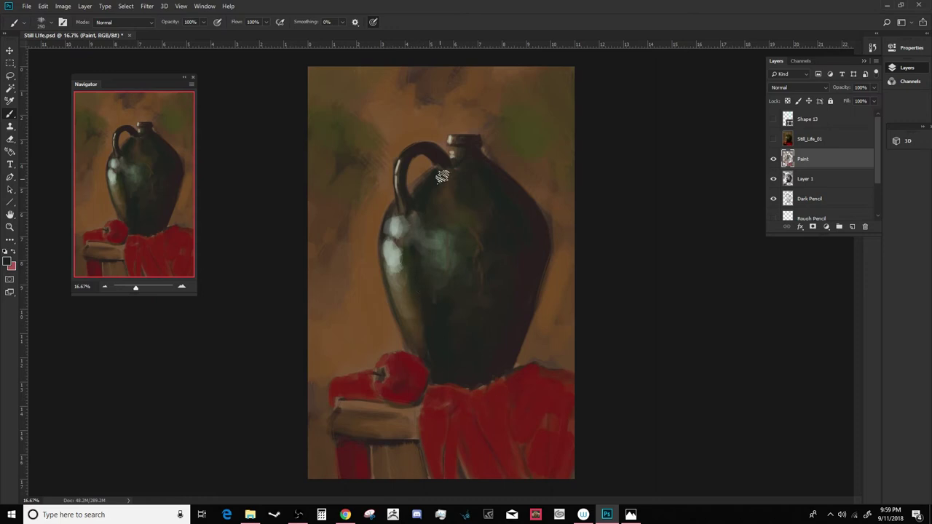
left_click(10, 263)
left_click(477, 235)
left_click_drag(385, 233, 387, 257)
left_click(396, 176, "alt")
left_click_drag(398, 180, 403, 213)
left_click(405, 196, "alt")
mouse_move(398, 158)
left_mouse_down()
mouse_move(402, 214)
mouse_move(393, 236)
left_mouse_up()
left_click(395, 227, "alt")
left_click(414, 324, "alt")
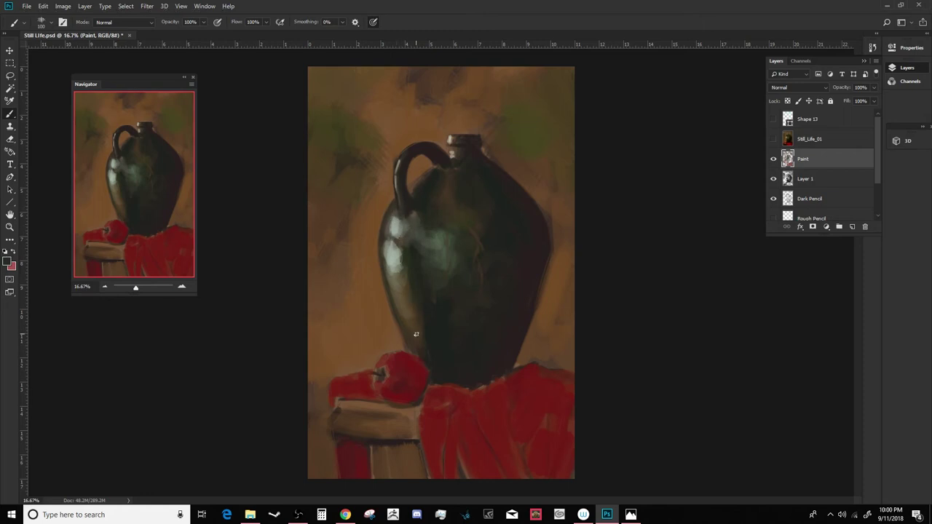
- Clean up the jug's right edge and paint the background beside it with a newly picked darker brown
left_click_drag(552, 236, 544, 281)
left_click(544, 227, "alt")
left_click(7, 262)
left_click(339, 308)
left_click(386, 354)
left_click(342, 316)
left_click(337, 319)
left_click(477, 235)
key("]")
key("]")
key("]")
key("]")
left_click_drag(551, 292, 537, 340)
- Enlarge the brush and paint broad strokes over the background above the handle and neck of the jug
key("]")
key("]")
key("]")
key("]")
key("]")
mouse_move(453, 121)
left_mouse_down()
mouse_move(416, 95)
mouse_move(395, 121)
left_mouse_up()
left_click_drag(457, 102, 470, 129)
- Sample the jug's dark green and darken the upper right corner of the background
left_click(535, 240, "alt")
key("]")
mouse_move(539, 74)
left_mouse_down()
mouse_move(552, 123)
mouse_move(507, 78)
left_mouse_up()
left_click_drag(557, 86, 570, 93)
- Sample the brown above the jug and paint the upper left background with a smaller brush
left_click(423, 114, "alt")
key("[")
key("[")
mouse_move(378, 100)
left_mouse_down()
mouse_move(339, 114)
mouse_move(375, 109)
left_mouse_up()
left_click_drag(332, 71, 349, 71)
- Pick a dark reddish brown and work it across the upper background from the left corner to above the jug
left_click(6, 261)
left_click(394, 360)
left_click(478, 235)
key("]")
key("]")
key("[")
left_click_drag(355, 109, 327, 112)
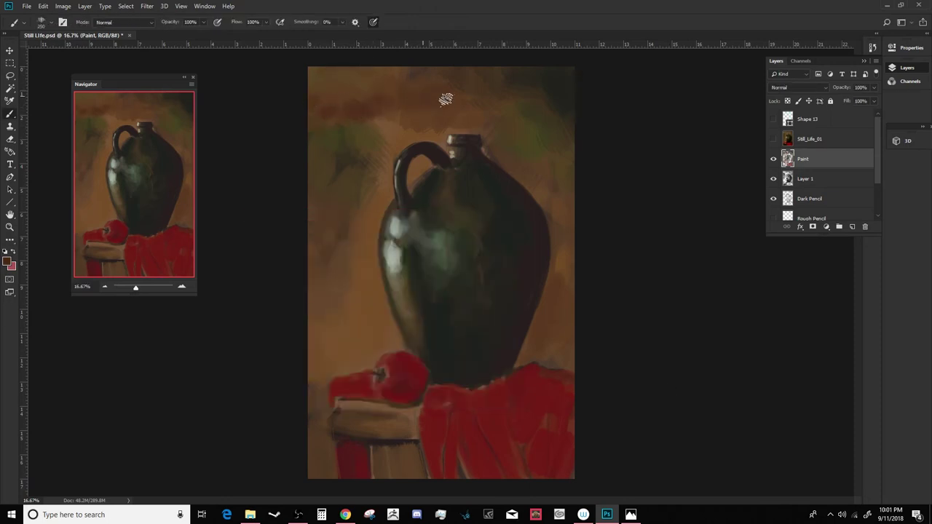
left_click_drag(449, 72, 453, 101)
left_click_drag(361, 66, 335, 78)
- Darken the background along the left edge and above the apple with a larger brush
key("]")
left_click_drag(319, 394, 325, 295)
mouse_move(355, 318)
left_mouse_down()
mouse_move(356, 300)
mouse_move(382, 332)
left_mouse_up()
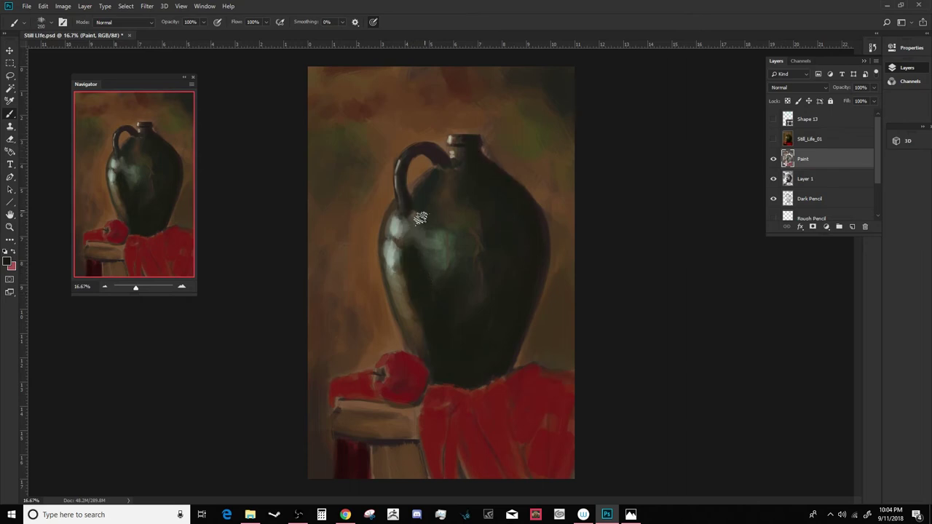
- Paint the space around the table legs near-black and shade the front edge of the tabletop
key("ctrl+minus")
key("ctrl+minus")
key("ctrl+plus")
key("n")
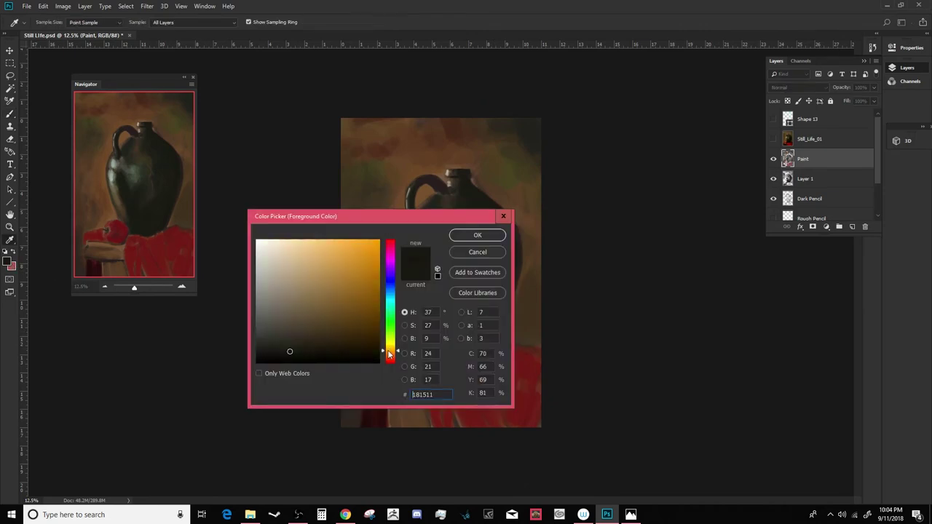
key("Escape")
key("ctrl+plus")
mouse_move(340, 439)
left_mouse_down()
mouse_move(418, 439)
mouse_move(417, 474)
mouse_move(402, 487)
mouse_move(375, 450)
left_mouse_up()
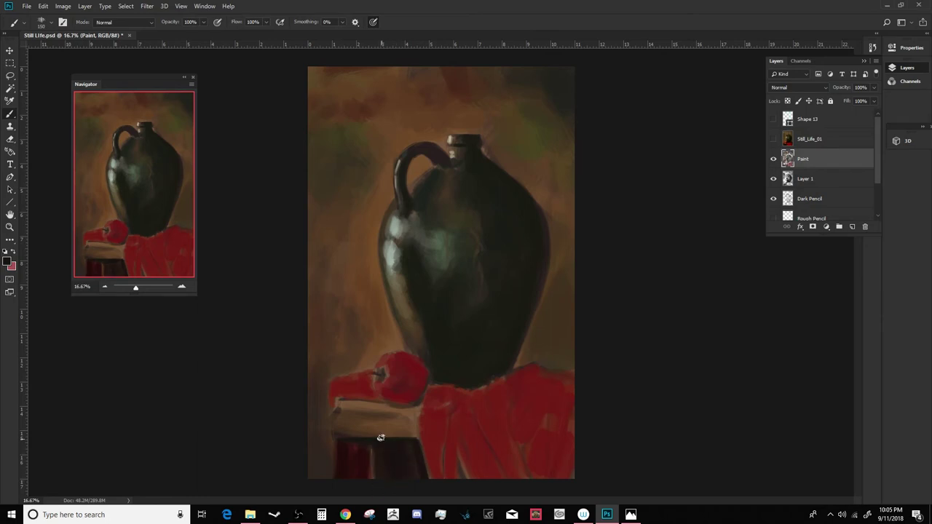
mouse_move(357, 415)
left_mouse_down()
mouse_move(392, 420)
mouse_move(351, 428)
mouse_move(412, 436)
left_mouse_up()
- Darken the background at the upper left and along the right side of the jug, reducing the brush for the edge
key("ctrl+minus")
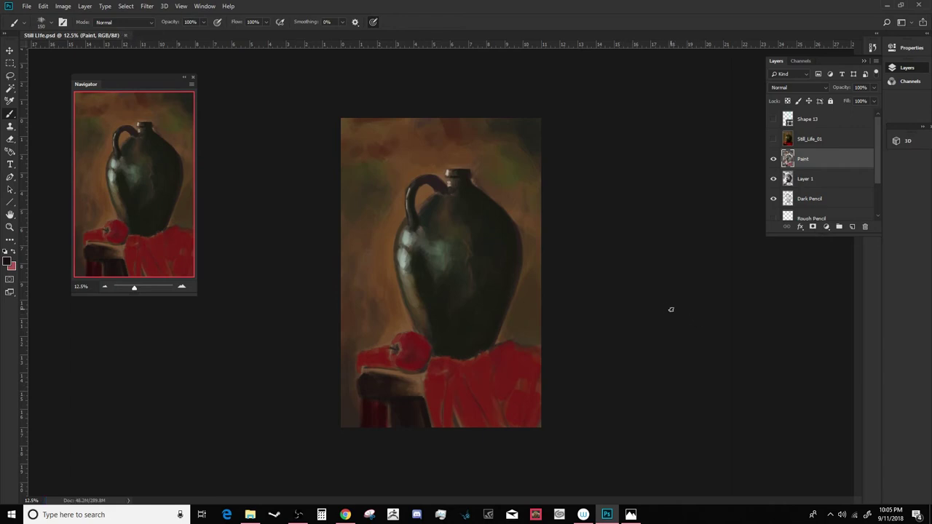
mouse_move(355, 170)
left_mouse_down()
mouse_move(381, 197)
mouse_move(349, 222)
left_mouse_up()
mouse_move(545, 223)
left_mouse_down()
mouse_move(522, 153)
mouse_move(502, 156)
mouse_move(513, 206)
left_mouse_up()
key("[")
key("[")
key("[")
key("[")
key("[")
left_click_drag(524, 261, 527, 227)
- Enlarge the brush and paint a dark shadow down the left edge of the background and beside the table
key("]")
key("]")
key("]")
key("]")
mouse_move(364, 289)
left_mouse_down()
mouse_move(365, 250)
mouse_move(377, 254)
left_mouse_up()
mouse_move(353, 383)
left_mouse_down()
mouse_move(349, 424)
mouse_move(348, 390)
left_mouse_up()
left_click_drag(349, 339, 349, 289)
left_click_drag(346, 379, 345, 279)
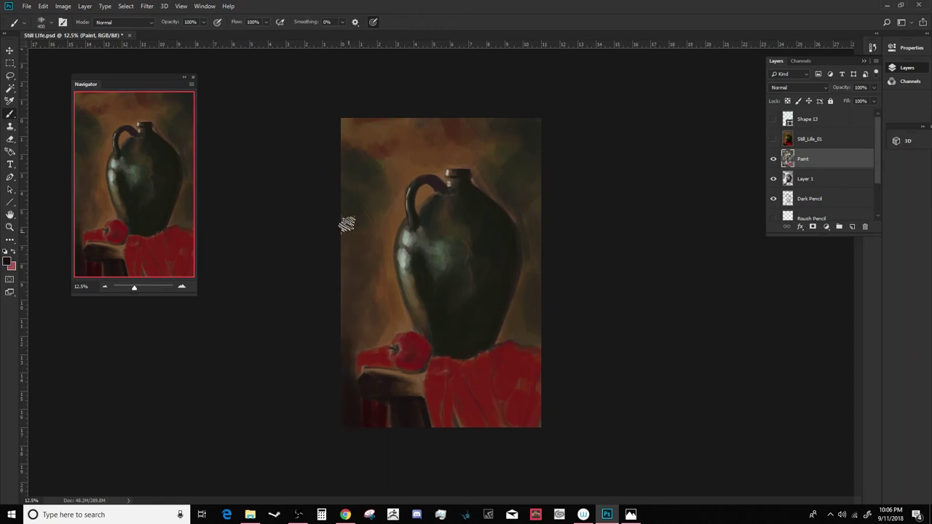
left_click_drag(345, 198, 346, 246)
- Shade the background in the upper left corner, beside the handle and around the jug's neck
mouse_move(360, 126)
left_mouse_down()
mouse_move(405, 138)
mouse_move(368, 140)
left_mouse_up()
left_click_drag(394, 219, 384, 209)
mouse_move(451, 167)
left_mouse_down()
mouse_move(427, 150)
mouse_move(487, 160)
left_mouse_up()
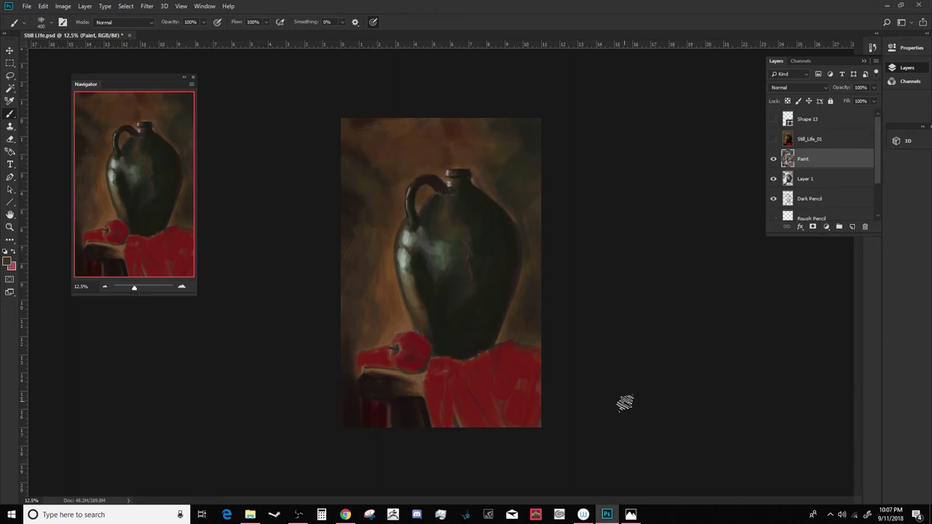
- Sample the jug's dark green and paint it into the lower left part of the jug with a smaller brush
key("bracketleft")
key("bracketleft")
left_click(463, 232, "alt")
left_click_drag(414, 280, 416, 300)
- Sample light tones from the jug and rework the bright highlight along its left side with a smaller brush
left_click(407, 237, "alt")
key("bracketleft")
key("bracketleft")
key("bracketleft")
key("bracketleft")
left_click_drag(402, 246, 399, 269)
left_click(449, 186, "alt")
key("bracketleft")
key("bracketleft")
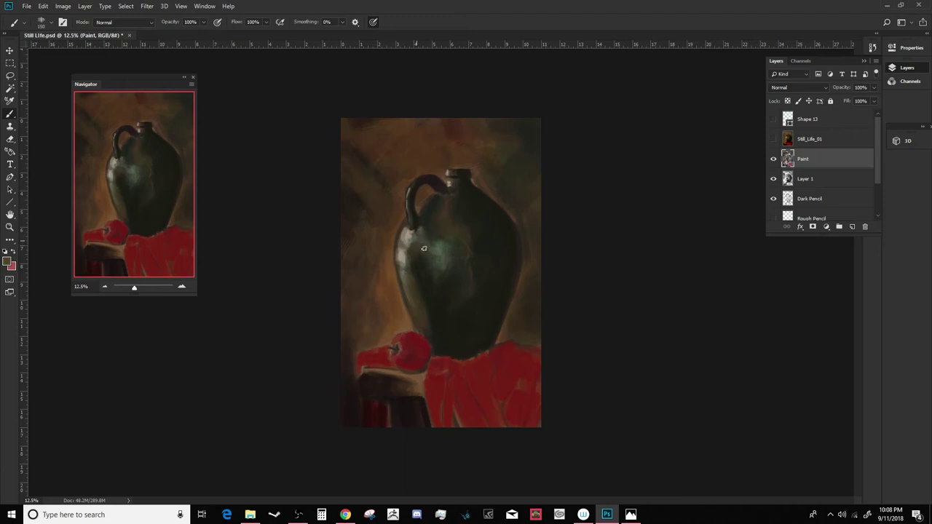
- Pick a very dark red and paint shadow folds across the hanging red cloth and below the jug
left_click(455, 277, "alt")
left_click(7, 261)
left_click(389, 358)
left_click(478, 235)
mouse_move(494, 352)
left_mouse_down()
mouse_move(535, 354)
mouse_move(510, 352)
mouse_move(493, 376)
left_mouse_up()
key("bracketleft")
key("bracketleft")
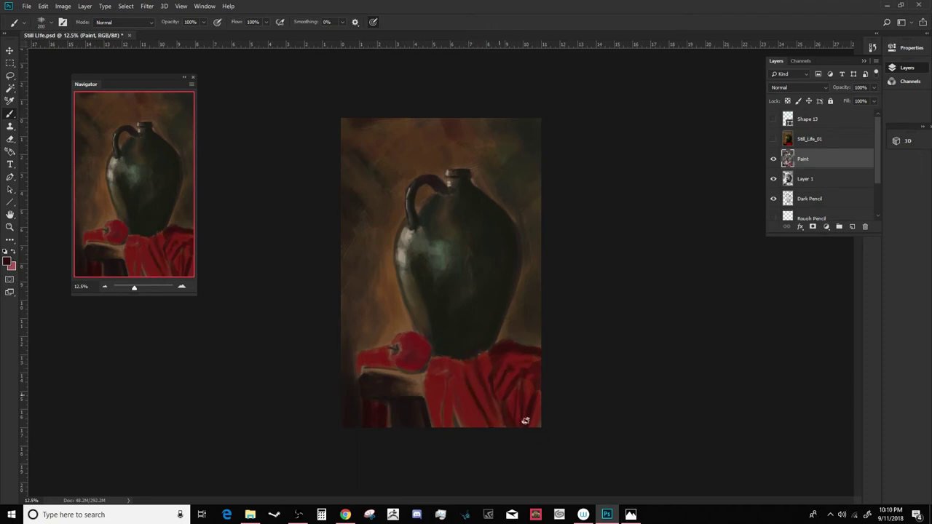
left_click_drag(454, 400, 461, 425)
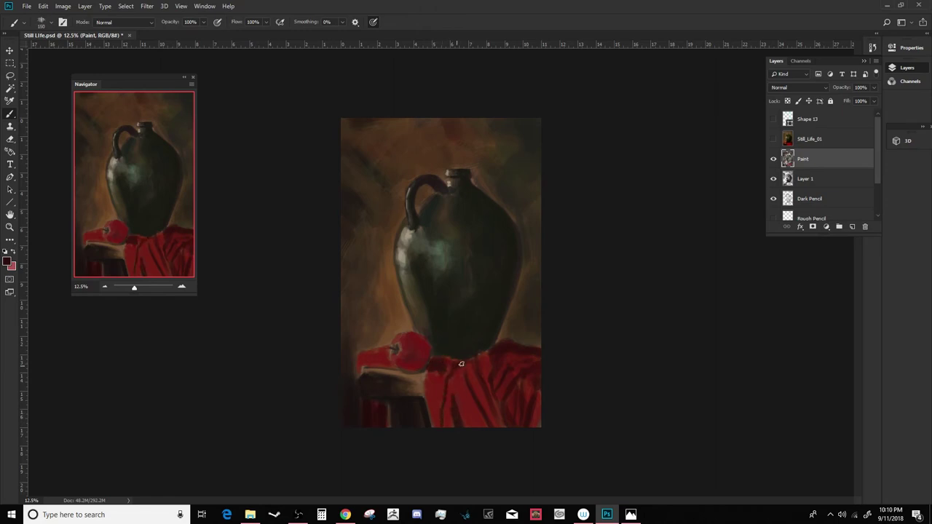
left_click_drag(436, 376, 431, 423)
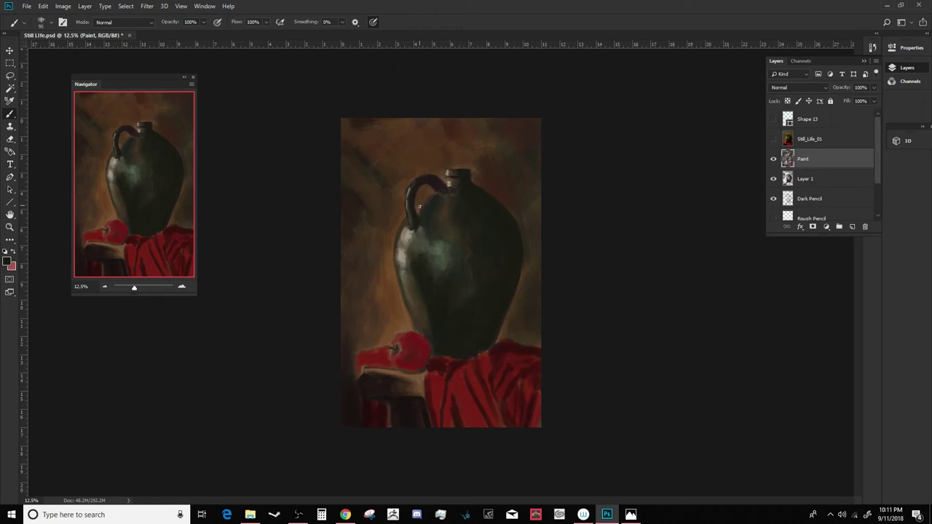
- Sample the jug's dark green and paint over its shoulder below the handle joint
key("ctrl+minus")
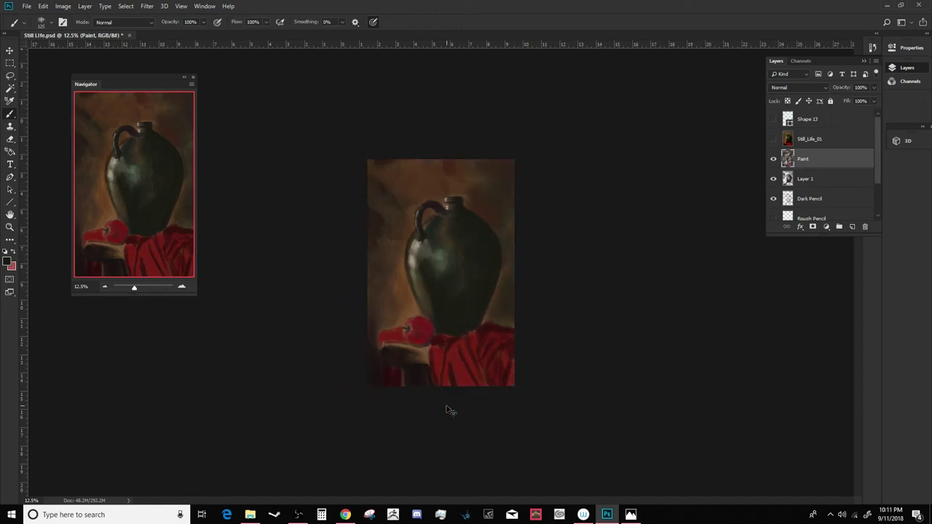
key("ctrl+plus")
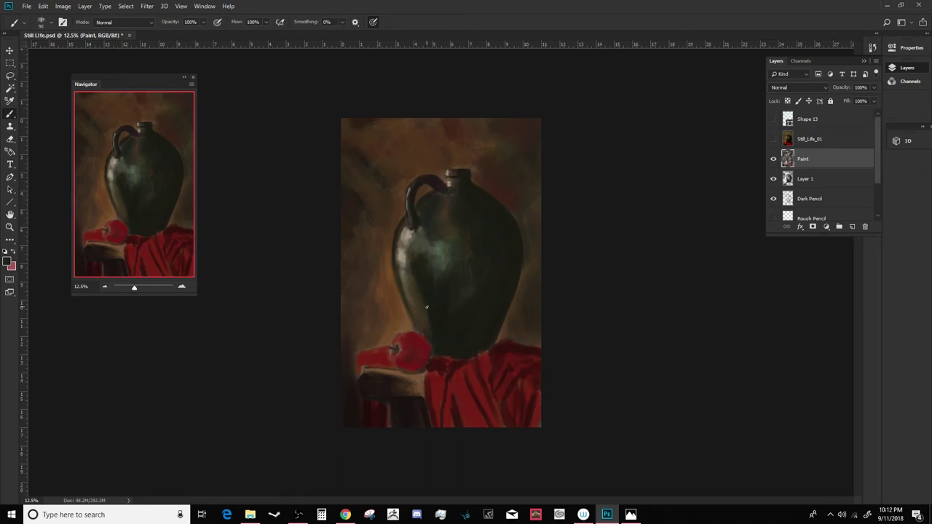
left_click(467, 207, "alt")
left_click_drag(450, 218, 444, 203)
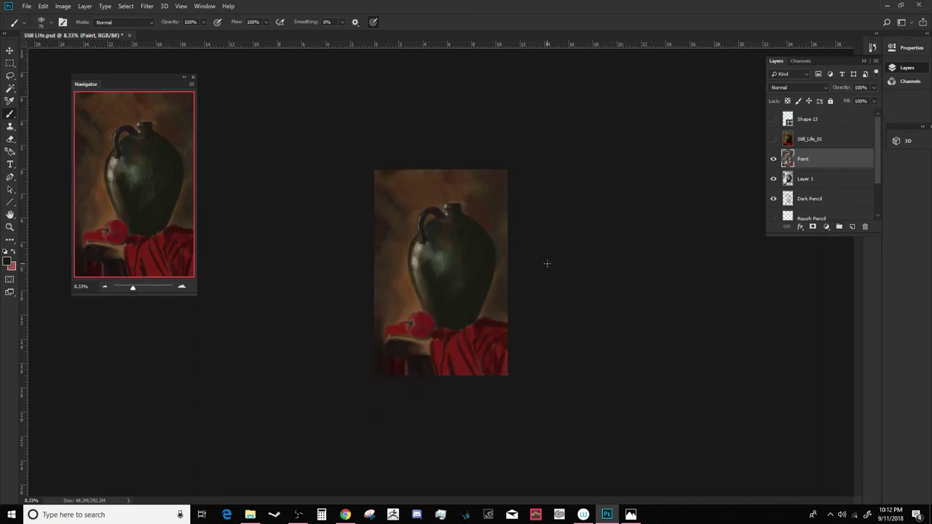
key("ctrl+plus")
key("ctrl+minus")
key("ctrl+plus")
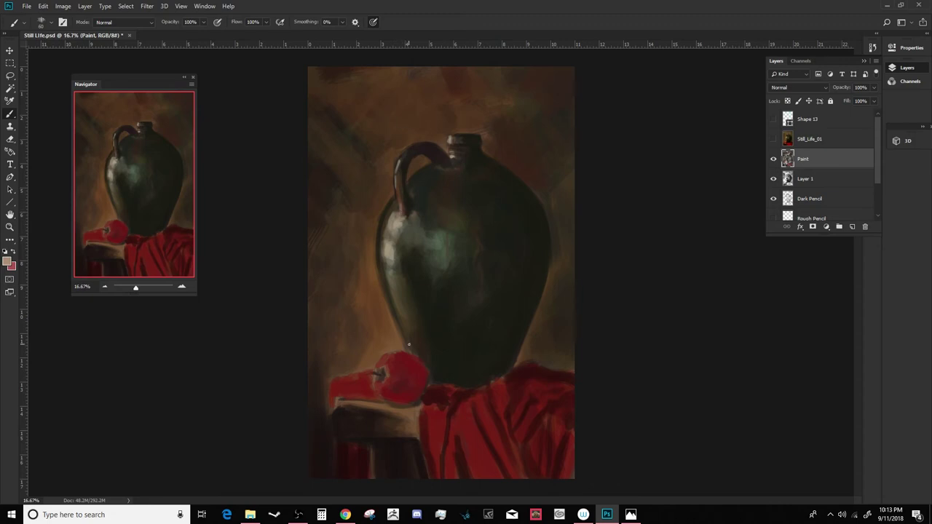
- Sample tones from the background, handle and jug and blend the joint where the handle meets the neck
left_click(382, 73, "alt")
left_click(432, 150, "alt")
left_click_drag(438, 162, 445, 168)
left_click(445, 172, "alt")
left_click(428, 186, "alt")
key("ctrl+minus")
key("ctrl+minus")
key("ctrl+plus")
key("ctrl+plus")
key("ctrl+minus")
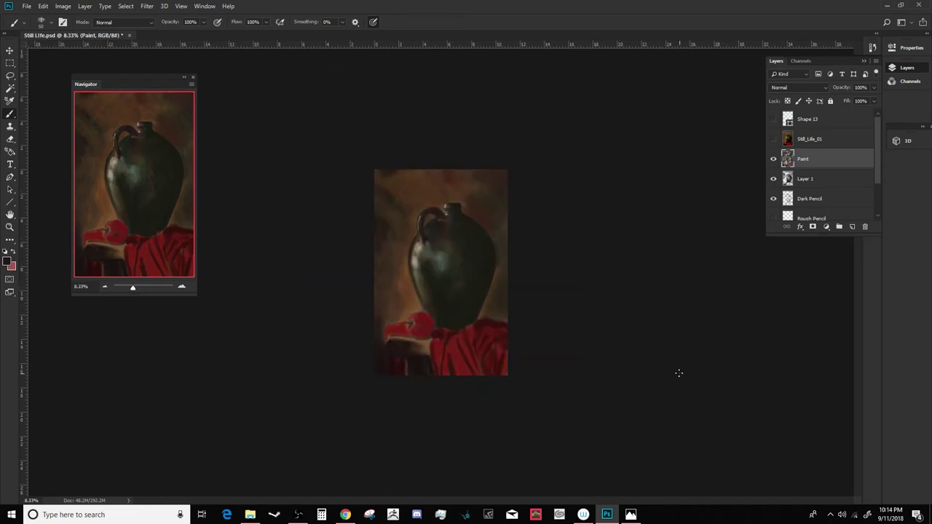
- Pick a dark brown and paint reddish-brown reflections into the jug's shoulder and middle
key("ctrl+plus")
key("ctrl+plus")
key("ctrl+plus")
key("ctrl+minus")
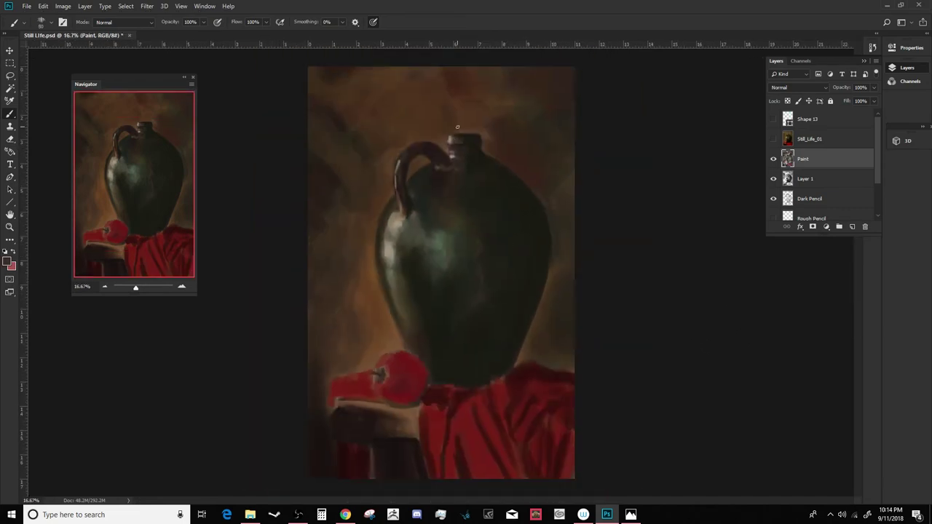
left_click(8, 262)
left_click(333, 345)
left_click(477, 235)
key("ctrl+minus")
key("ctrl+minus")
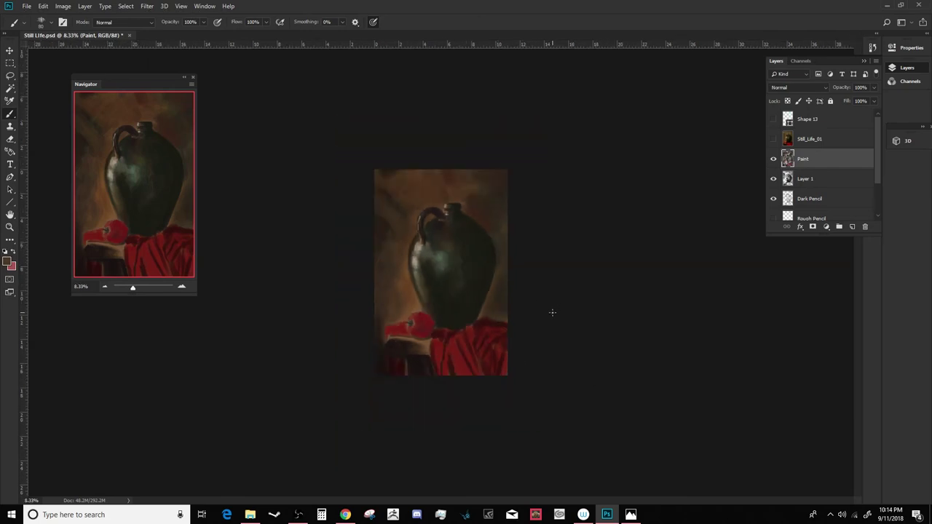
key("ctrl+plus")
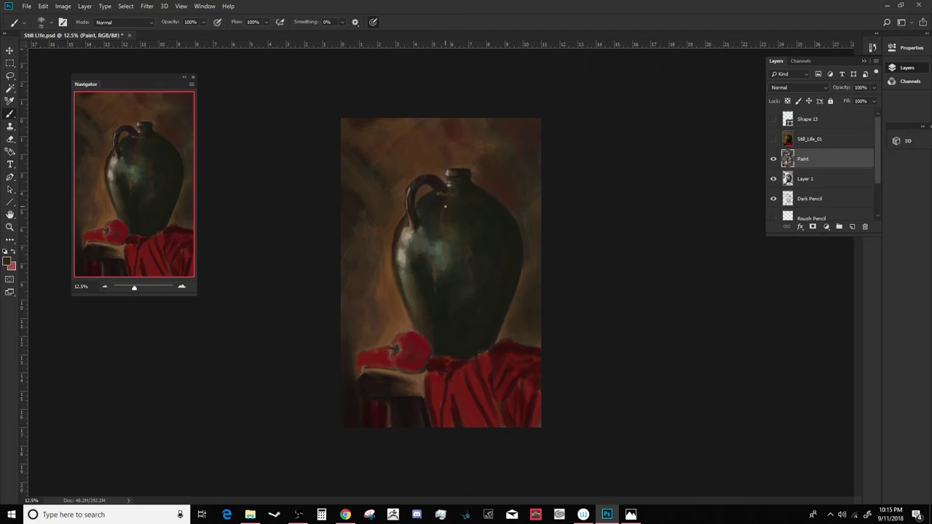
- Sample greens from the jug's body and blend the brown reflections around its central highlight
left_click(443, 245, "alt")
left_click(452, 229, "alt")
key("ctrl+minus")
key("ctrl+minus")
key("ctrl+plus")
key("ctrl+plus")
key("ctrl+plus")
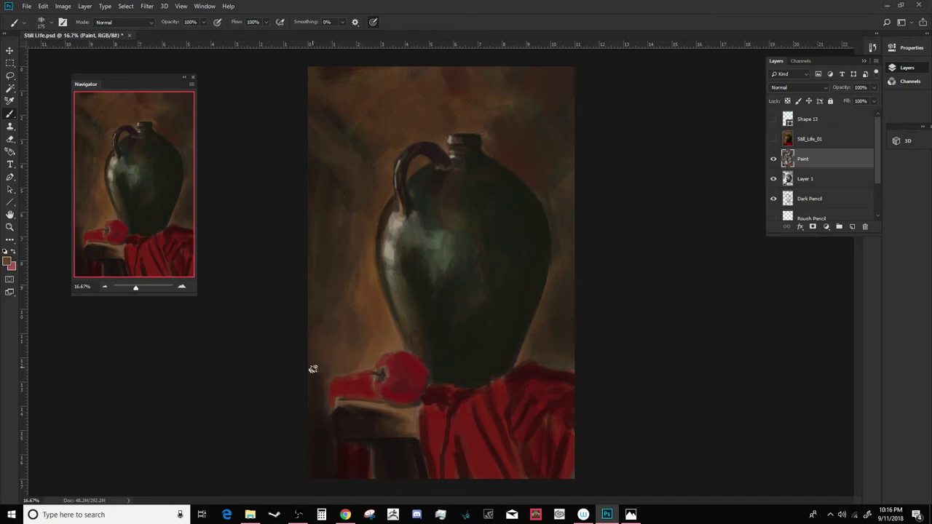
- Sample background browns and paint over the dark background beside the table at the canvas's lower-left edge
key("alt")
left_click_drag(320, 413, 314, 426)
left_click(327, 448, "alt")
left_click(354, 341, "alt")
key("bracketleft")
key("bracketleft")
key("bracketleft")
key("bracketleft")
key("bracketleft")
key("bracketleft")
key("bracketleft")
key("bracketleft")
key("bracketleft")
- Sample a dark brown and paint over the upper background with a large brush
key("ctrl+minus")
key("ctrl+minus")
key("ctrl+minus")
key("ctrl+plus")
key("ctrl+plus")
left_click(365, 121, "alt")
mouse_move(376, 151)
left_mouse_down()
mouse_move(355, 154)
mouse_move(396, 155)
left_mouse_up()
key("bracketright")
key("bracketright")
key("bracketright")
key("bracketright")
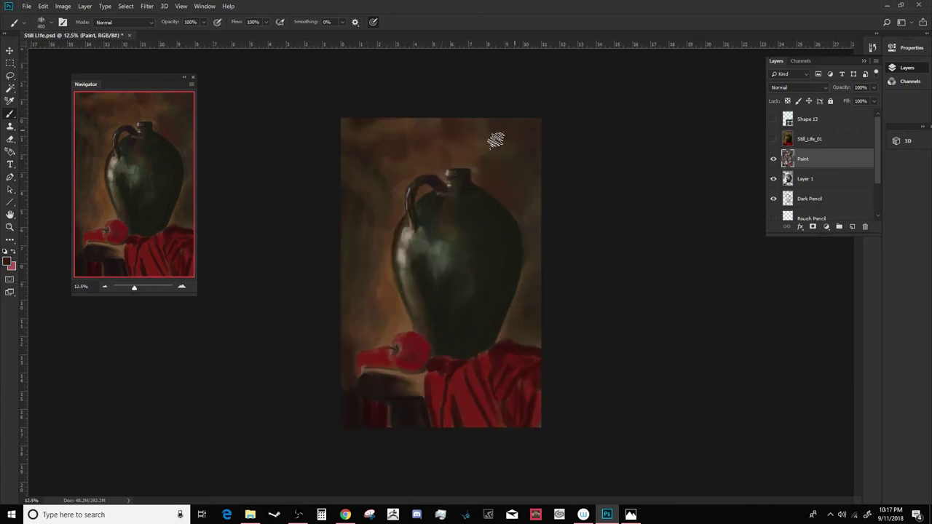
- Pick a warm orange-brown and paint the background glow around the jug
left_click(397, 311, "alt")
left_click(7, 261)
left_click(391, 363)
left_click(477, 234)
key("bracketleft")
key("bracketleft")
key("bracketleft")
key("bracketleft")
key("bracketleft")
key("bracketleft")
left_click(345, 344, "alt")
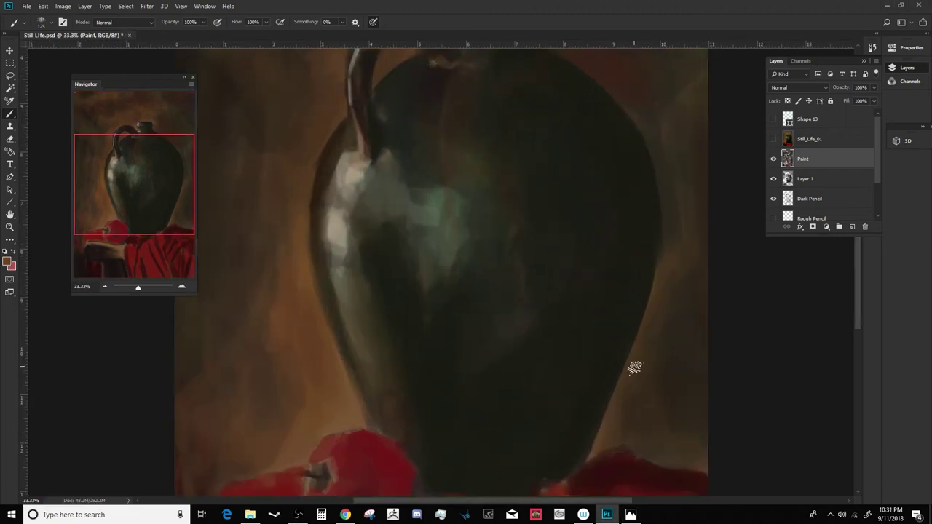
- Pick a bright red and paint highlights on the upper part of the cloth's central folds below the jug
left_click_drag(634, 367, 615, 128)
left_click(6, 261)
left_click_drag(390, 357, 391, 361)
left_click(366, 254)
left_click(477, 235)
key("b")
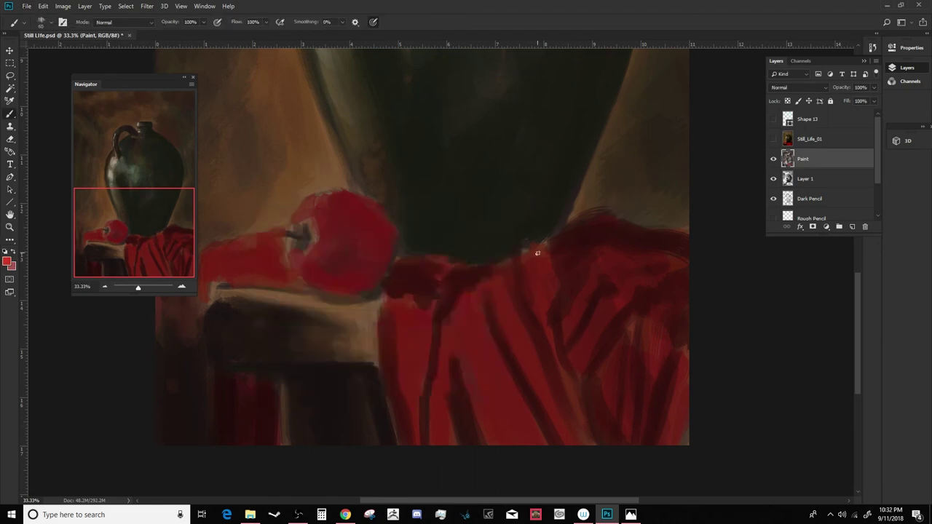
mouse_move(534, 242)
left_mouse_down()
mouse_move(533, 284)
mouse_move(531, 260)
mouse_move(542, 291)
left_mouse_up()
mouse_move(503, 258)
left_mouse_down()
mouse_move(519, 292)
mouse_move(510, 268)
mouse_move(545, 345)
left_mouse_up()
mouse_move(532, 258)
left_mouse_down()
mouse_move(539, 281)
mouse_move(516, 255)
mouse_move(538, 319)
left_mouse_up()
mouse_move(503, 283)
left_mouse_down()
mouse_move(505, 326)
mouse_move(527, 351)
left_mouse_up()
- Extend the bright red highlights down the cloth's central folds to the canvas's lower edge
mouse_move(512, 264)
left_mouse_down()
mouse_move(556, 371)
mouse_move(558, 351)
mouse_move(552, 398)
mouse_move(565, 441)
left_mouse_up()
mouse_move(520, 348)
left_mouse_down()
mouse_move(486, 300)
mouse_move(508, 393)
left_mouse_up()
left_click_drag(478, 328, 502, 451)
left_click_drag(497, 352, 547, 450)
left_click_drag(451, 342, 485, 441)
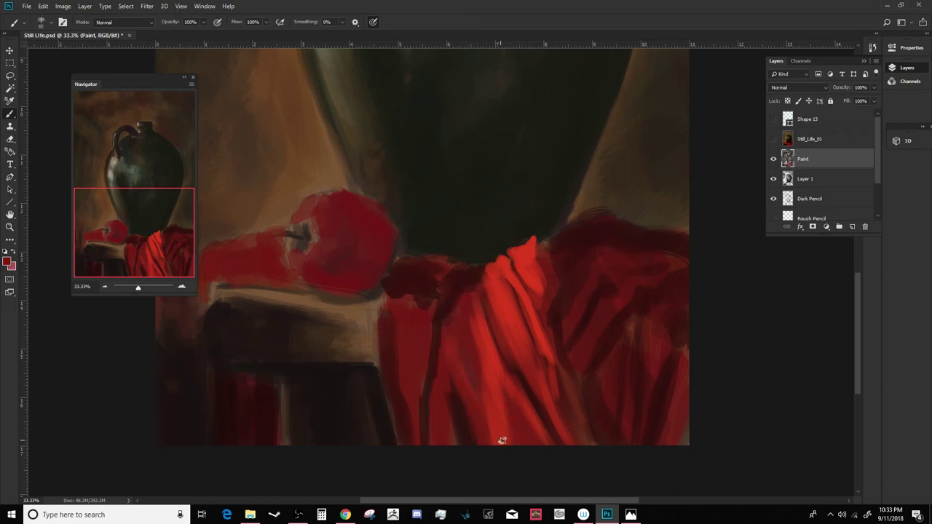
- Paint darker red between the highlighted central folds and sample a shadow tone from the cloth
left_click_drag(470, 330, 478, 402)
left_click(474, 356, "alt")
key("[")
key("[")
key("[")
key("[")
key("ctrl+minus")
key("ctrl+minus")
key("ctrl+plus")
- Sample a dark red from the cloth's right side and tone down the bright central folds with larger brushes
left_click_drag(587, 420, 559, 234)
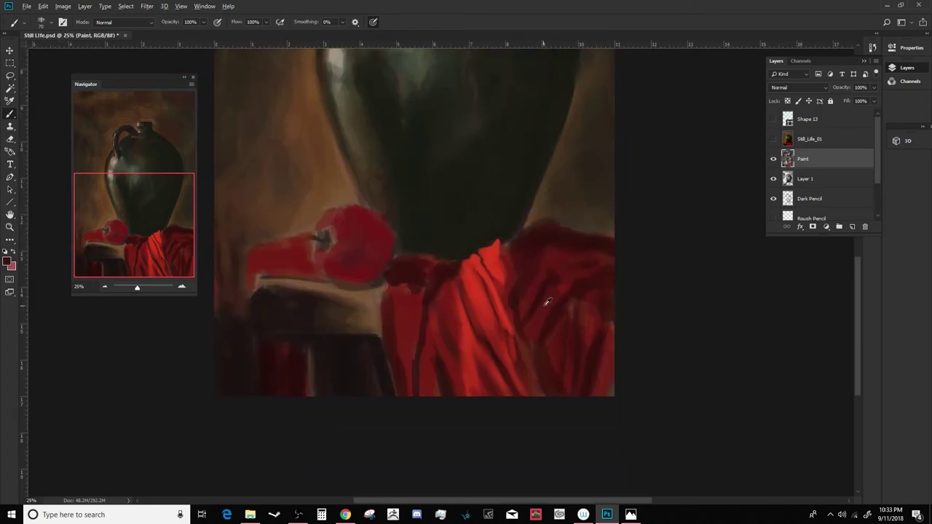
left_click(549, 300, "alt")
key("]")
key("]")
key("]")
left_click_drag(475, 277, 487, 337)
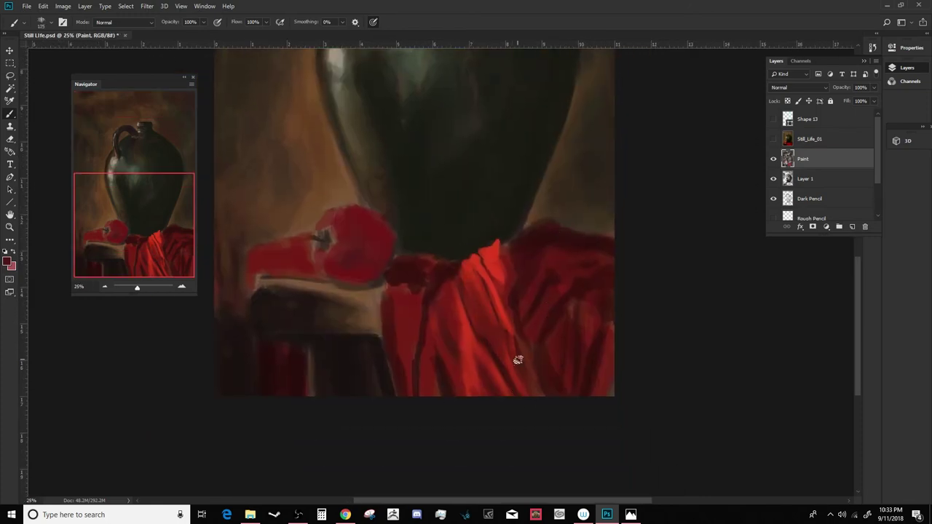
left_click_drag(490, 266, 502, 328)
left_click_drag(498, 259, 501, 284)
key("]")
key("]")
left_click_drag(464, 345, 481, 408)
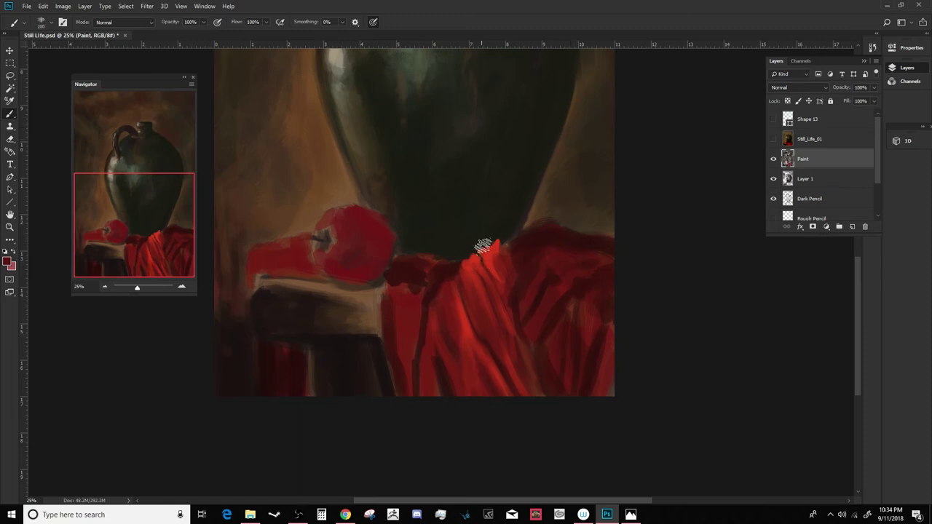
- Pick a saturated red with a smaller brush and repaint the highlights on the central folds
key("[")
key("[")
key("[")
left_click(481, 249, "alt")
left_click(7, 260)
left_click(357, 269)
left_click(477, 236)
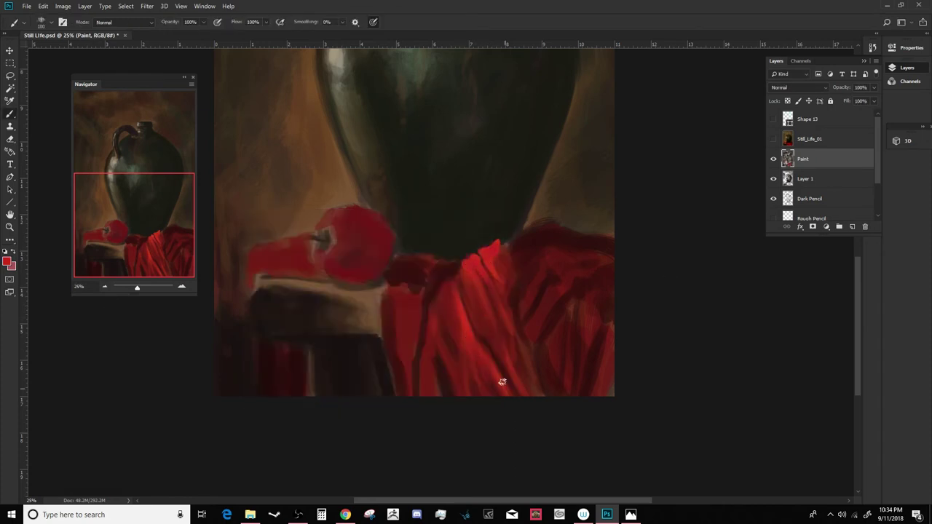
key("ctrl+minus")
key("ctrl+plus")
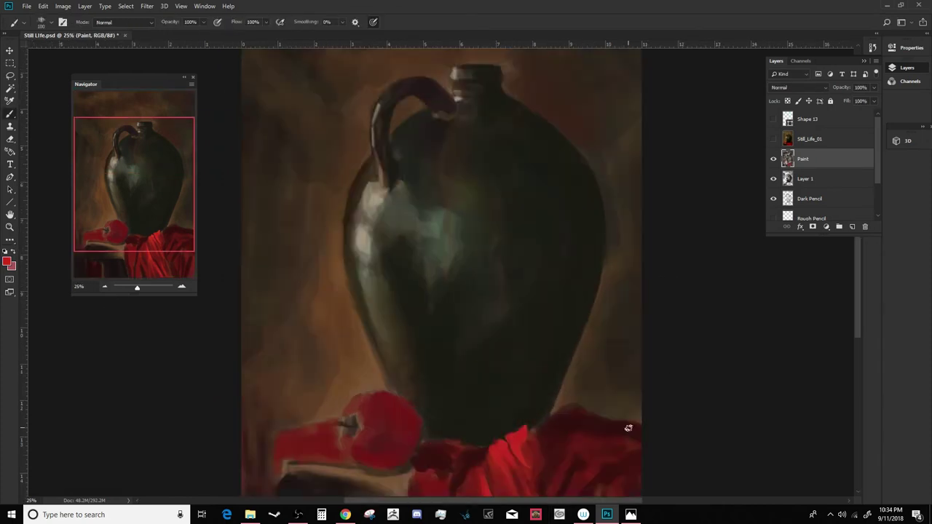
- Shade the right side of the bright central folds with dark red and blend with sampled cloth tones
left_click_drag(605, 446, 463, 345)
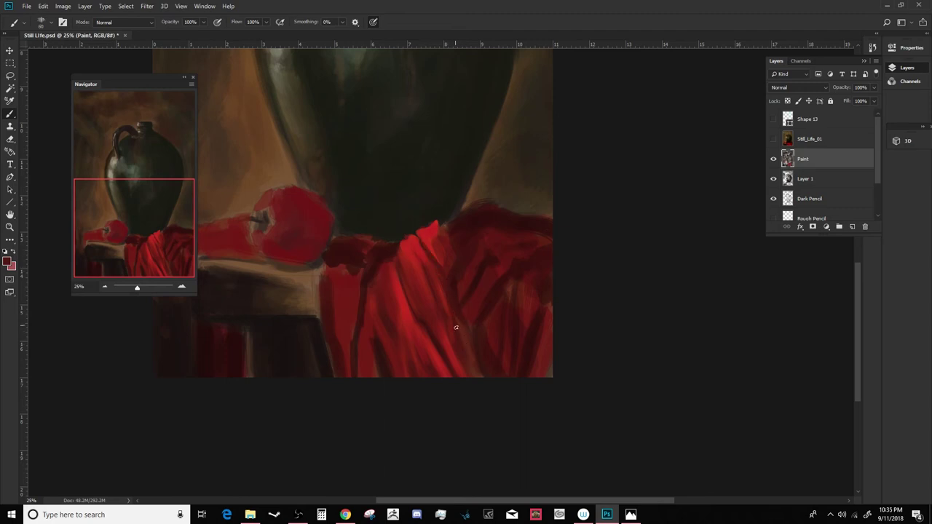
left_click_drag(446, 295, 456, 340)
left_click_drag(445, 272, 462, 320)
left_click(444, 354, "alt")
left_click_drag(400, 274, 425, 322)
- Sample reds from the central fold and blend its left edge with a smaller brush
left_click(386, 279, "alt")
left_click(384, 277, "alt")
key("bracketleft")
key("bracketleft")
key("bracketleft")
mouse_move(382, 267)
left_mouse_down()
mouse_move(398, 252)
mouse_move(380, 260)
mouse_move(365, 315)
left_mouse_up()
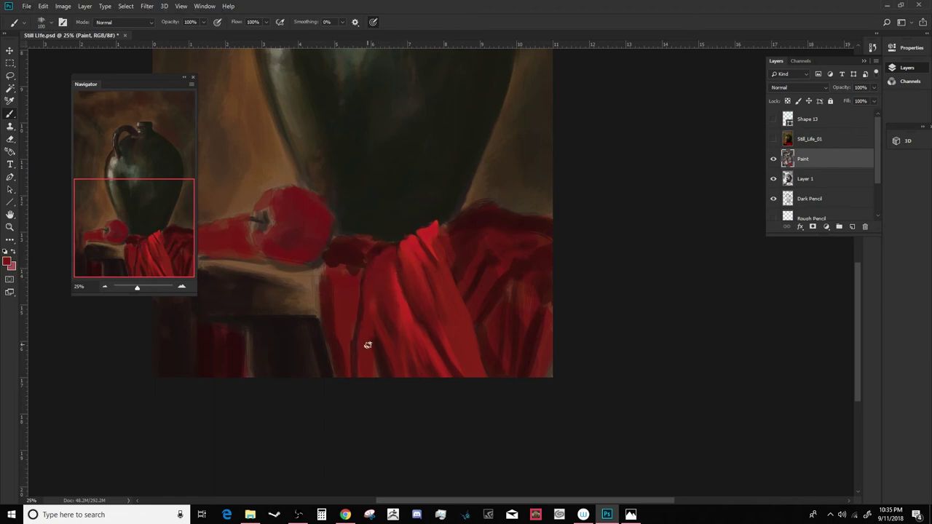
key("ctrl+minus")
key("ctrl+plus")
key("ctrl+plus")
mouse_move(599, 435)
left_mouse_down()
mouse_move(607, 270)
mouse_move(502, 251)
mouse_move(493, 220)
mouse_move(557, 209)
mouse_move(611, 230)
left_mouse_up()
- Sample a tone near the jug's base and refine the cloth's upper edge beside it
key("ctrl+plus")
left_click(491, 234, "alt")
key("bracketleft")
key("bracketleft")
key("bracketleft")
key("bracketleft")
key("bracketleft")
key("bracketright")
key("bracketright")
key("bracketright")
key("bracketright")
left_click_drag(511, 222, 470, 253)
- Sample the background brown and touch up the background between the jug's base and the cloth
key("ctrl+minus")
key("ctrl+minus")
key("ctrl+minus")
key("ctrl+plus")
key("ctrl+plus")
mouse_move(574, 405)
left_mouse_down()
mouse_move(482, 327)
mouse_move(510, 325)
left_mouse_up()
left_click(478, 320, "alt")
key("bracketleft")
key("bracketleft")
key("bracketleft")
key("bracketleft")
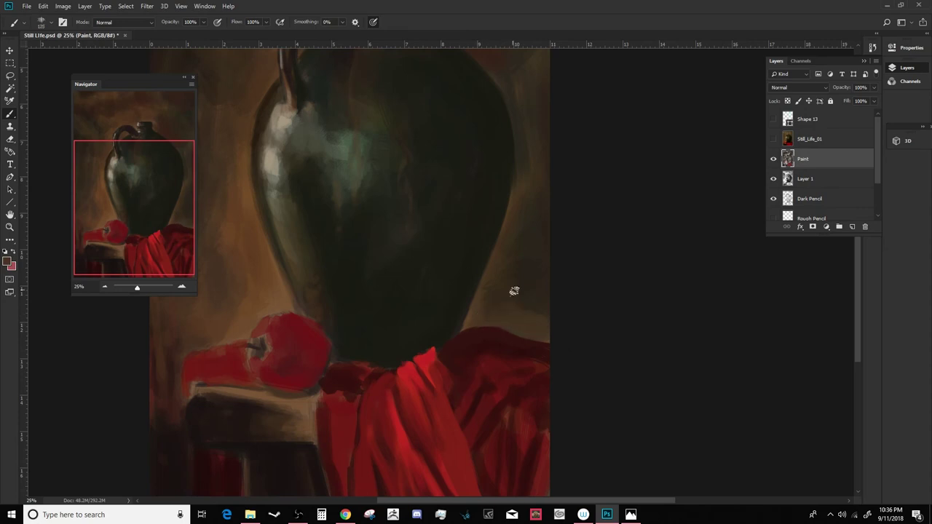
- Sample the rear cloth's red, pick a darker shade and deepen the shadows behind the bright folds
key("ctrl+minus")
key("ctrl+minus")
key("ctrl+minus")
key("ctrl+plus")
key("ctrl+plus")
key("ctrl+plus")
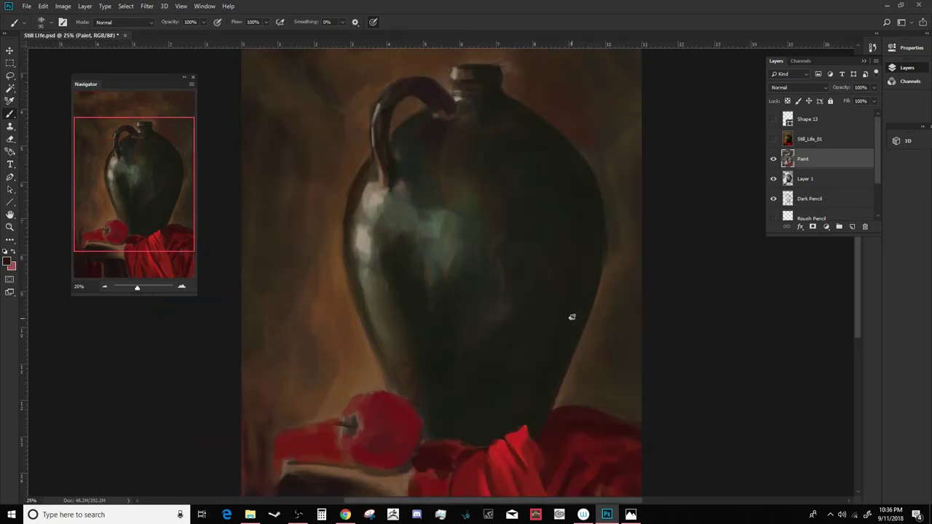
left_click(572, 413, "alt")
left_click(8, 262)
left_click(343, 348)
left_click(466, 238)
key("ctrl+minus")
key("ctrl+minus")
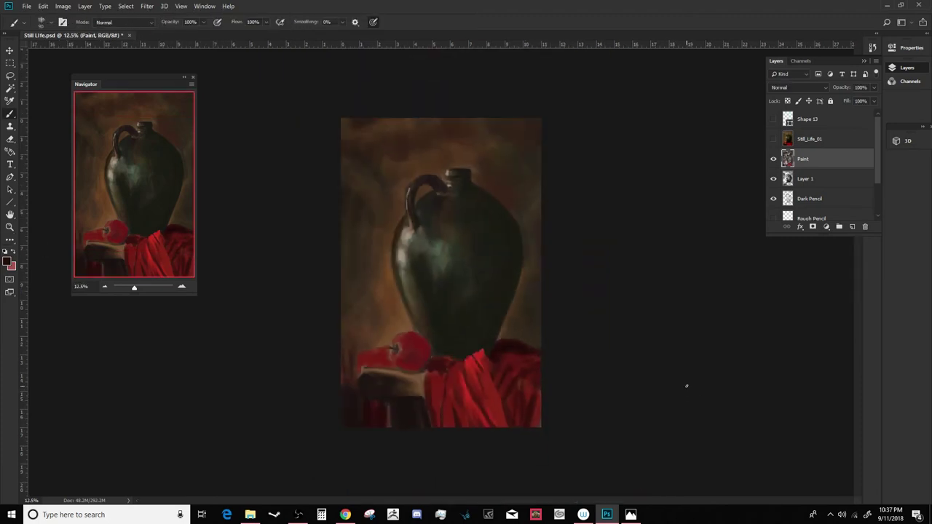
- Paint dark shadows into the folds on the cloth's right side
key("ctrl+plus")
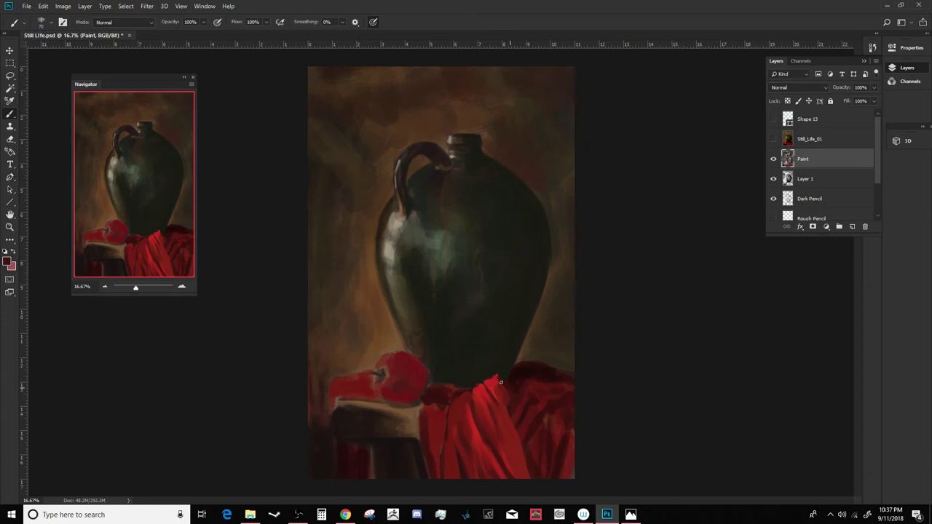
key("ctrl+minus")
key("ctrl+minus")
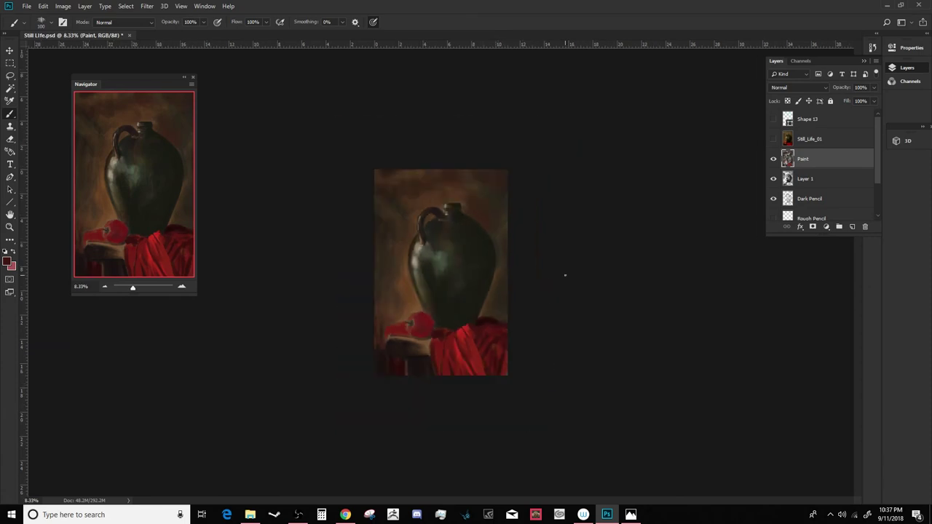
key("ctrl+plus")
key("ctrl+plus")
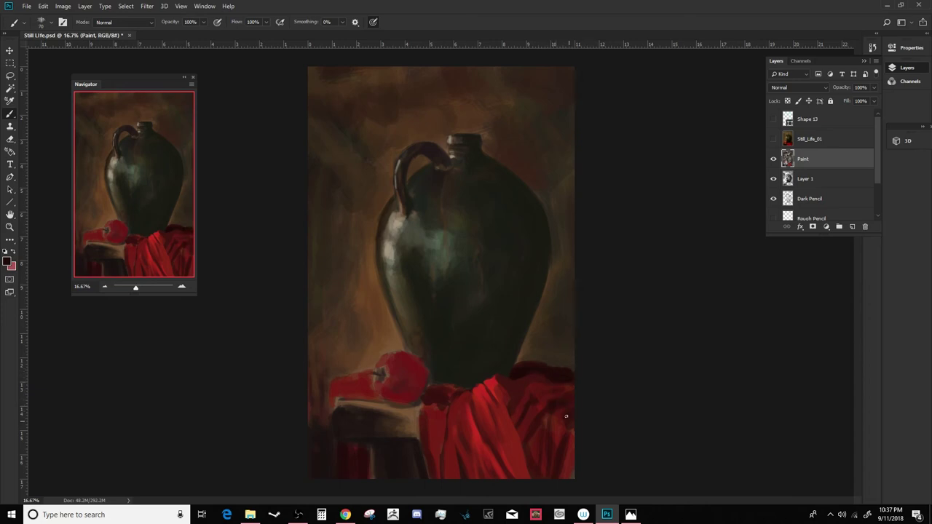
left_click_drag(526, 449, 533, 479)
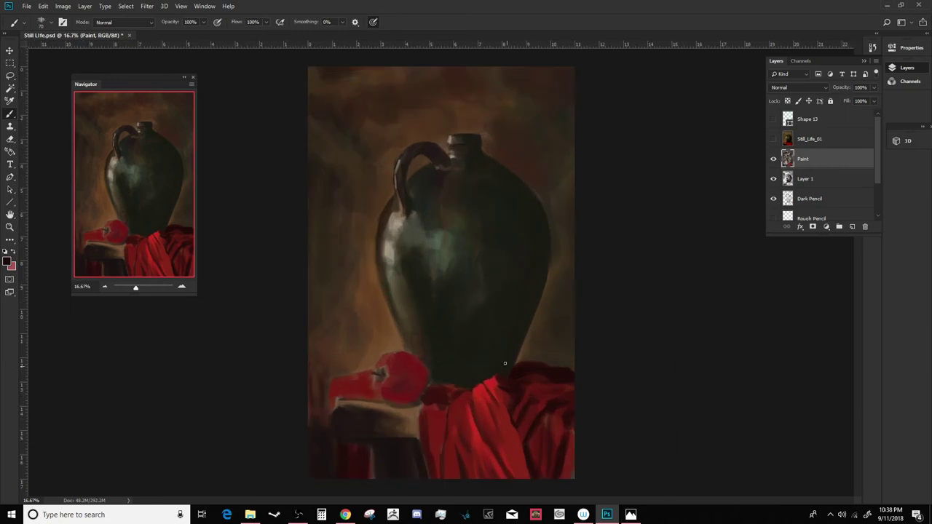
key("ctrl+minus")
key("ctrl+minus")
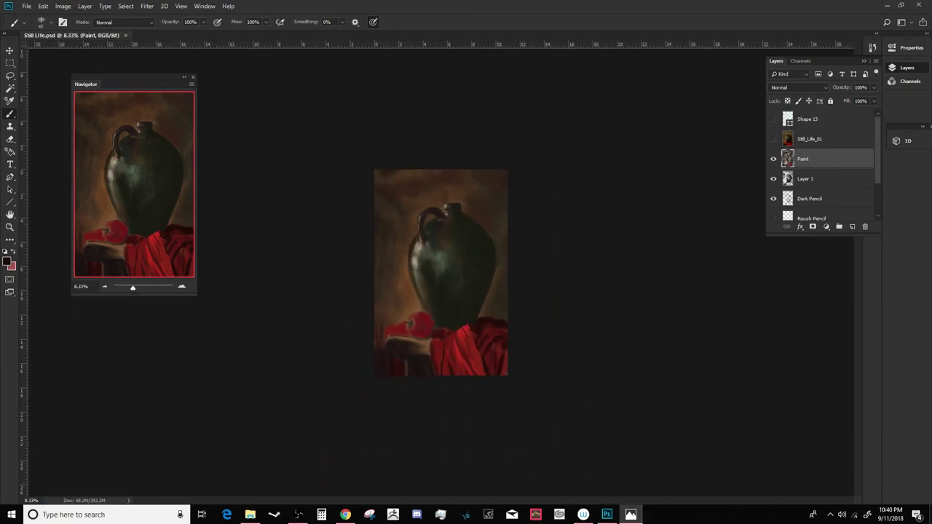
- Sample dark and mid reds from the cloth and blend the folds around its peak below the jug
left_click(796, 330)
key("ctrl+plus")
key("ctrl+plus")
key("ctrl+plus")
left_click_drag(602, 412, 535, 252)
left_click(453, 302, "alt")
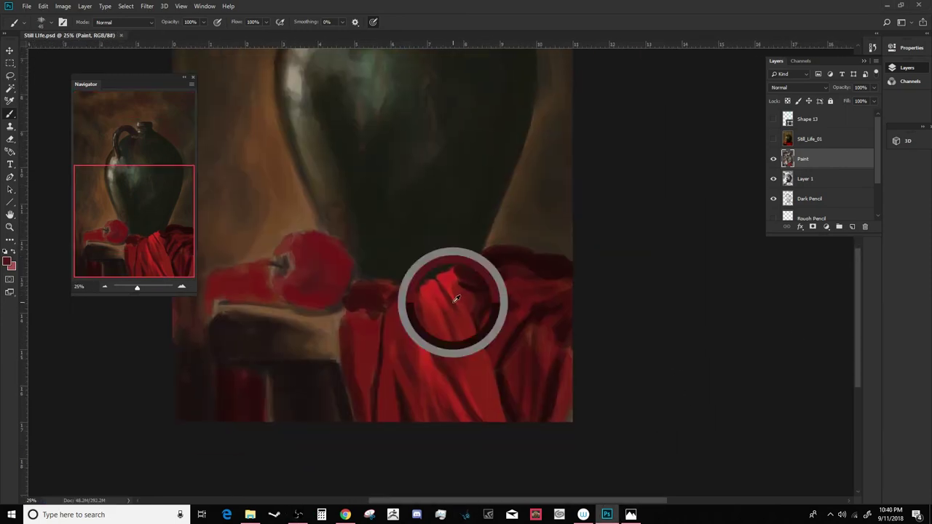
left_click(477, 340, "alt")
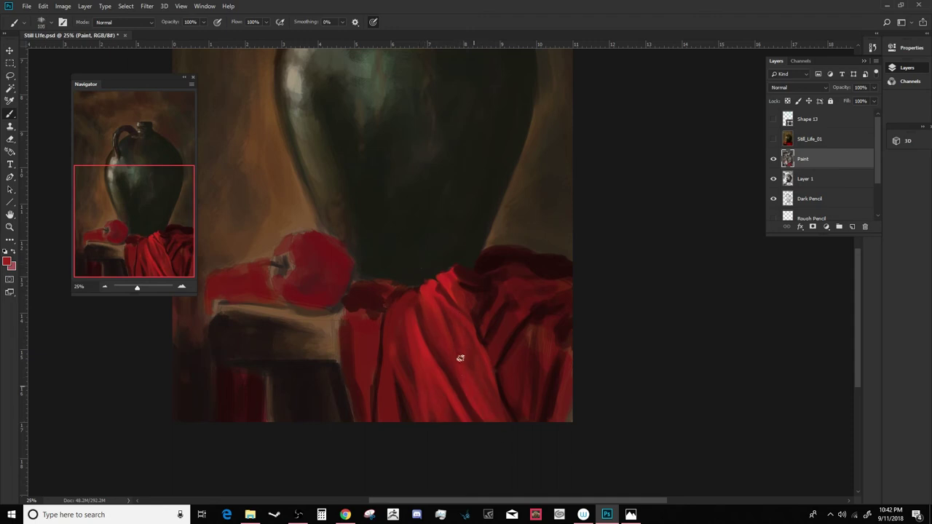
- Sample reds from the cloth and define the peak and left edge of the bright folds
key("h")
mouse_move(476, 243)
left_mouse_down()
mouse_move(612, 391)
mouse_move(553, 318)
mouse_move(533, 340)
left_mouse_up()
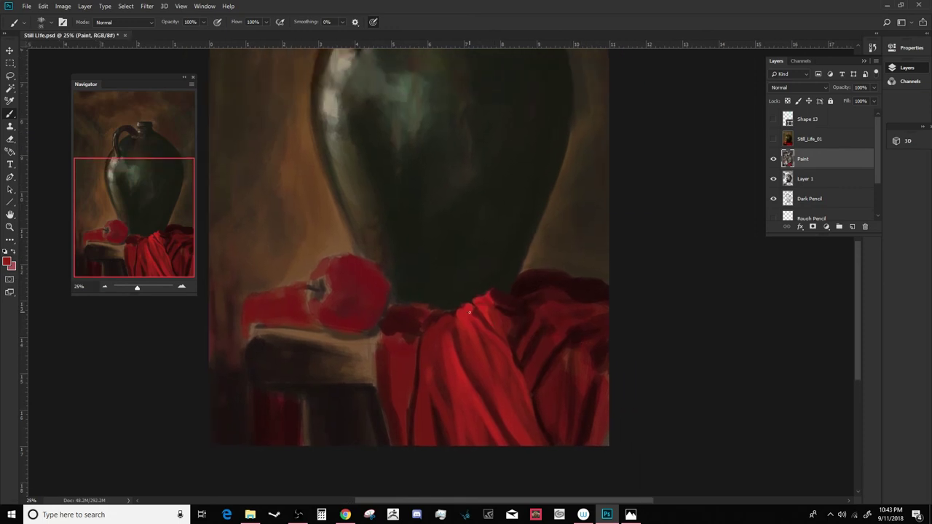
key("h")
mouse_move(457, 315)
left_mouse_down()
mouse_move(541, 343)
mouse_move(469, 339)
left_mouse_up()
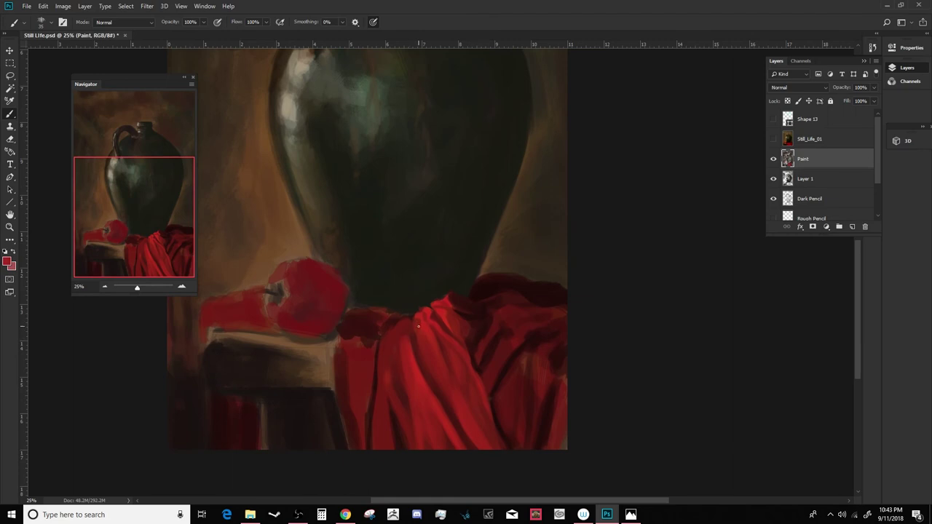
left_click(444, 311, "alt")
left_click(367, 333, "alt")
left_click(412, 356, "alt")
mouse_move(378, 397)
left_mouse_down()
mouse_move(379, 387)
mouse_move(373, 431)
left_mouse_up()
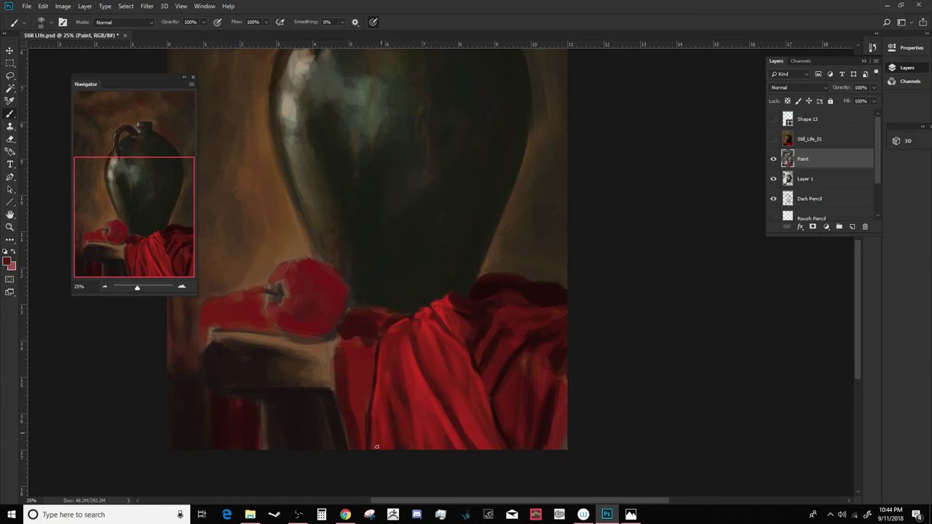
- Paint crimson over the left part of the central folds with a smaller brush
scroll(514, 406, "down", 2)
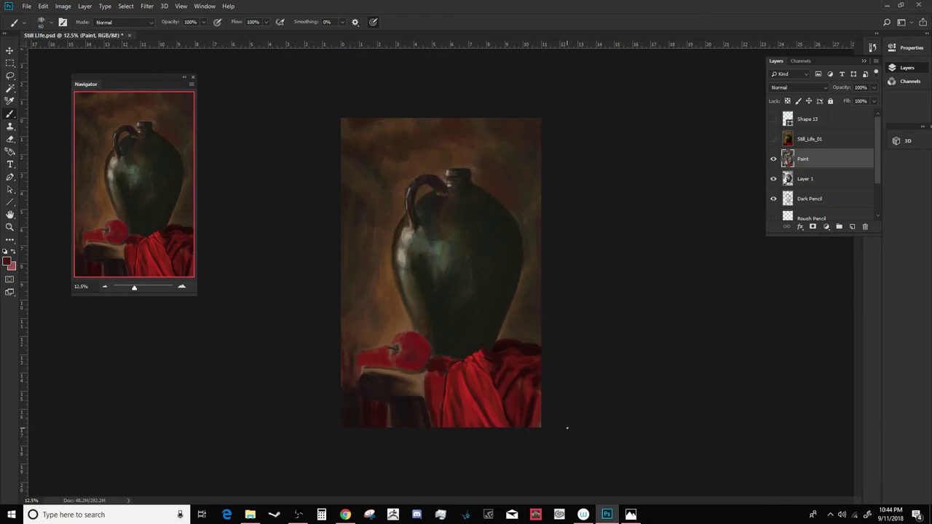
scroll(457, 446, "up", 2)
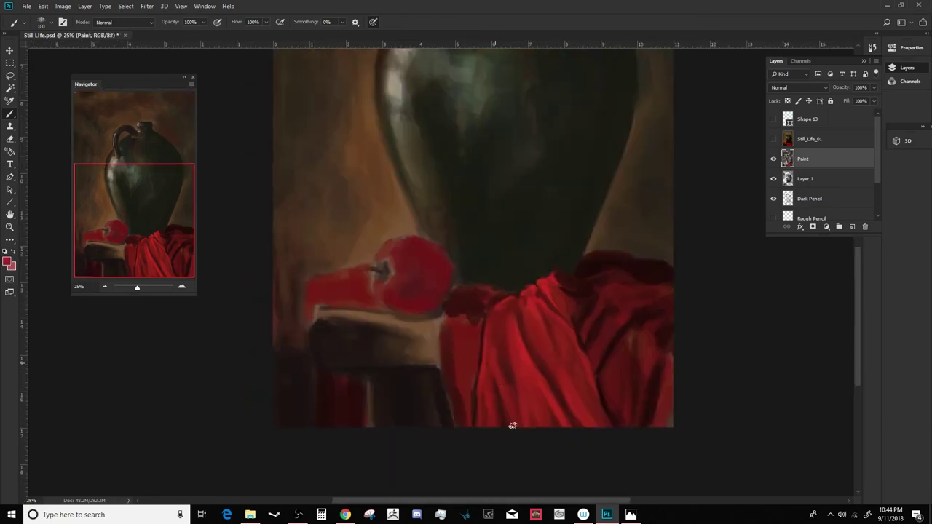
key("[")
left_click_drag(501, 325, 503, 349)
- Paint bright red gathers with dark creases along the cloth's upper left edge beside the apple
key("ctrl+minus")
scroll(568, 412, "up", 2)
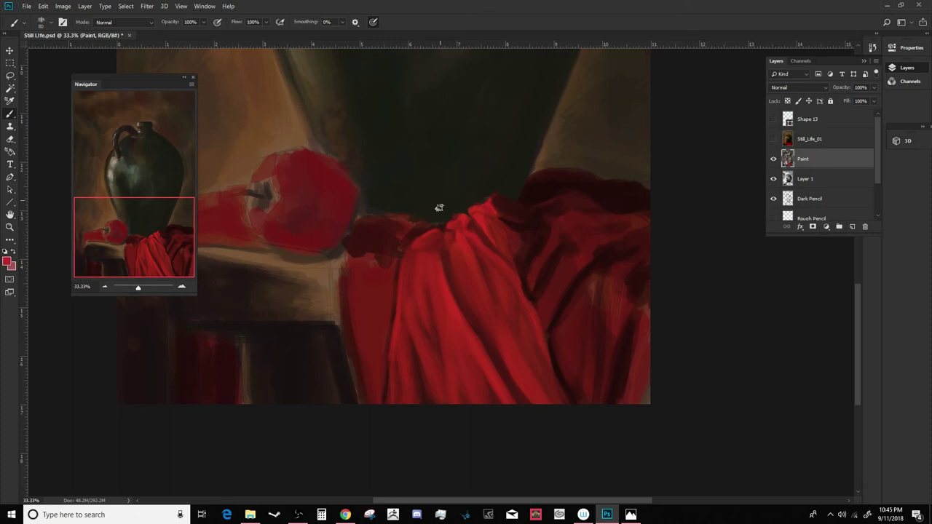
mouse_move(373, 254)
left_mouse_down()
mouse_move(389, 225)
mouse_move(388, 236)
mouse_move(428, 222)
mouse_move(420, 233)
mouse_move(395, 217)
left_mouse_up()
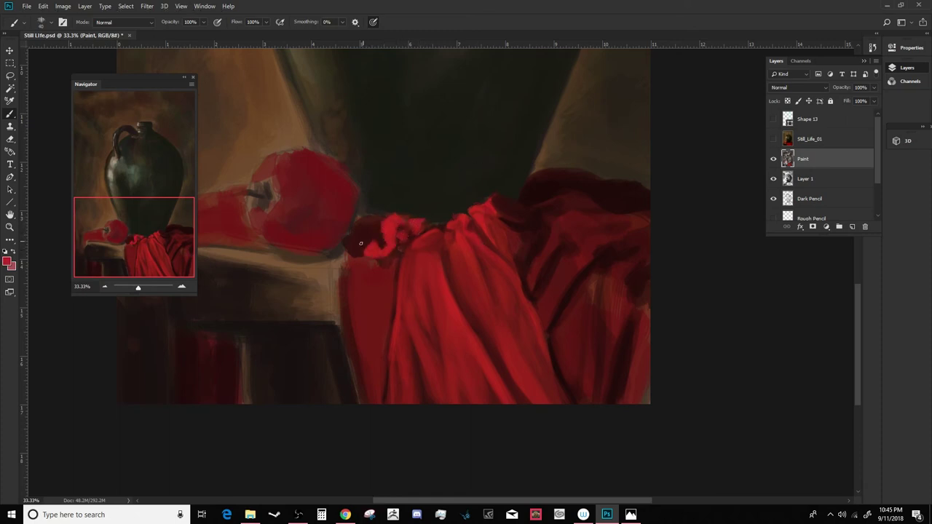
mouse_move(349, 248)
left_mouse_down()
mouse_move(364, 239)
mouse_move(360, 255)
mouse_move(372, 218)
left_mouse_up()
key("ctrl+minus")
key("ctrl+plus")
scroll(428, 305, "down", 3)
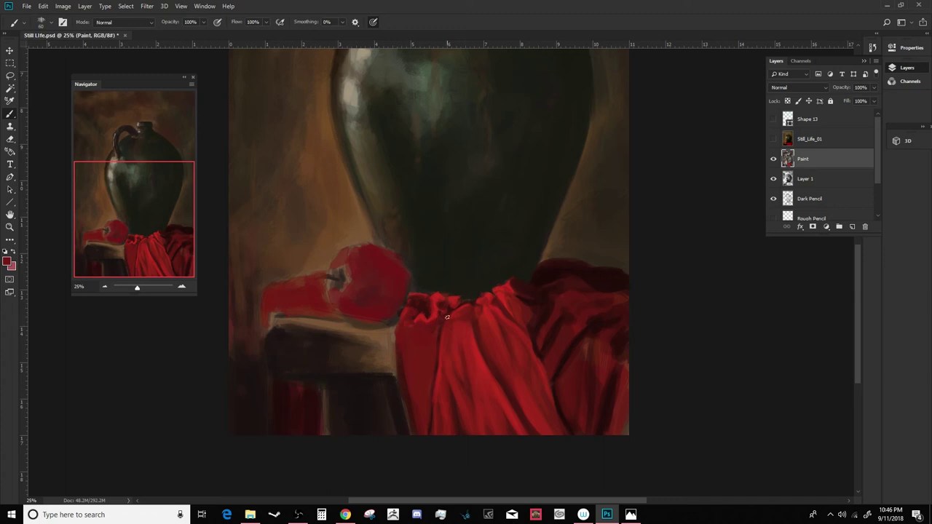
- Sample a red from the cloth and shade the folds on its left side below the gathers
key("ctrl+minus")
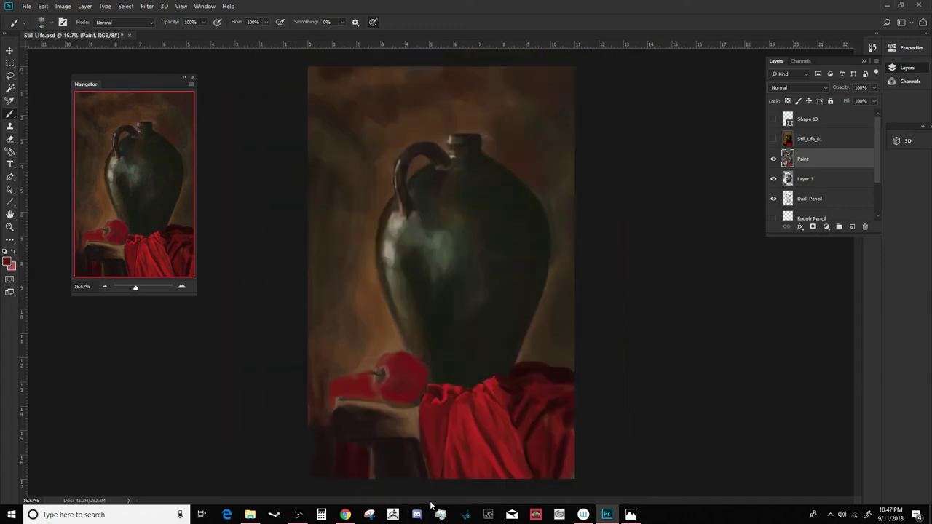
key("ctrl+plus")
left_click_drag(556, 407, 507, 215)
left_click(421, 336, "alt")
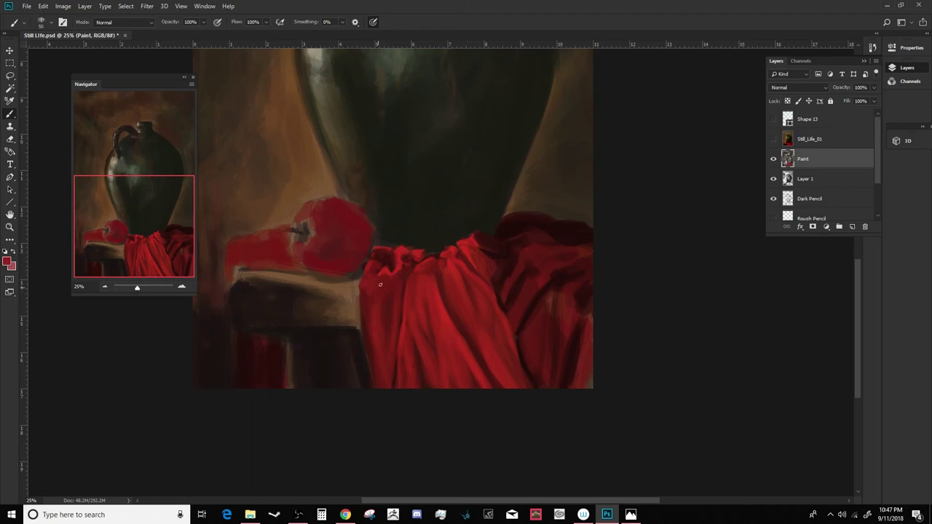
key("ctrl+minus")
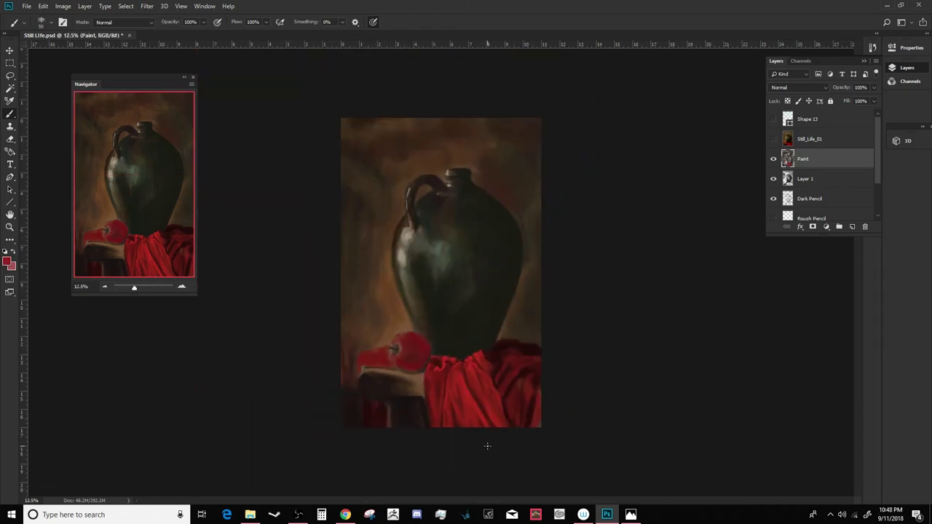
key("ctrl+plus")
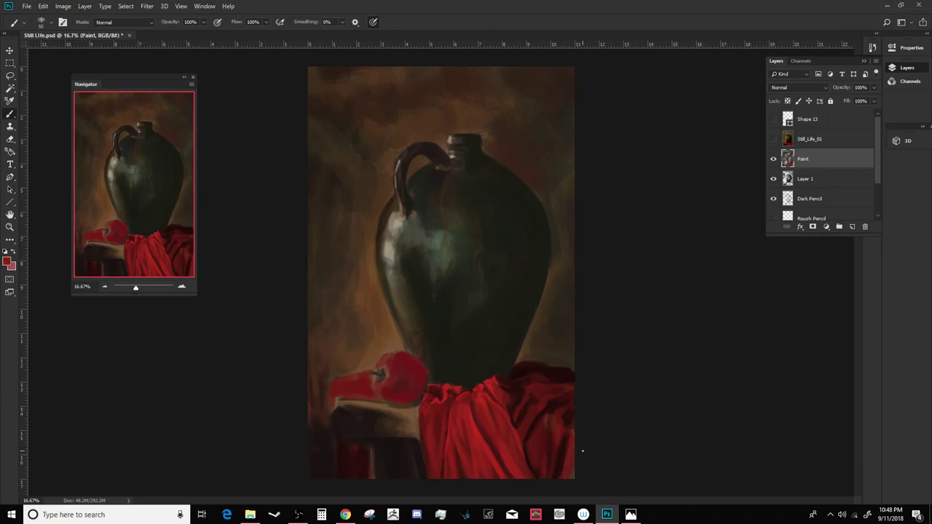
key("ctrl+minus")
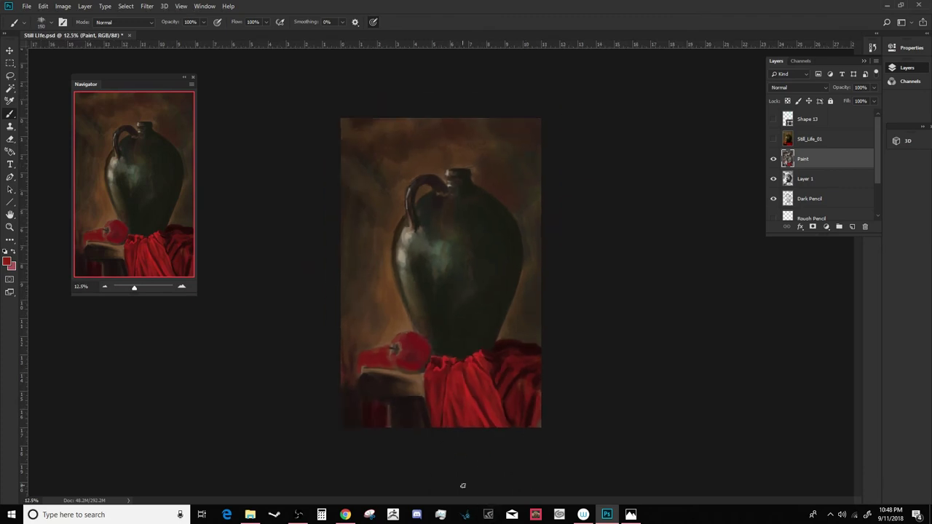
- Choose a near-black foreground colour and paint a deep shadow over the jug's base above the cloth
key("ctrl+minus")
key("ctrl+plus")
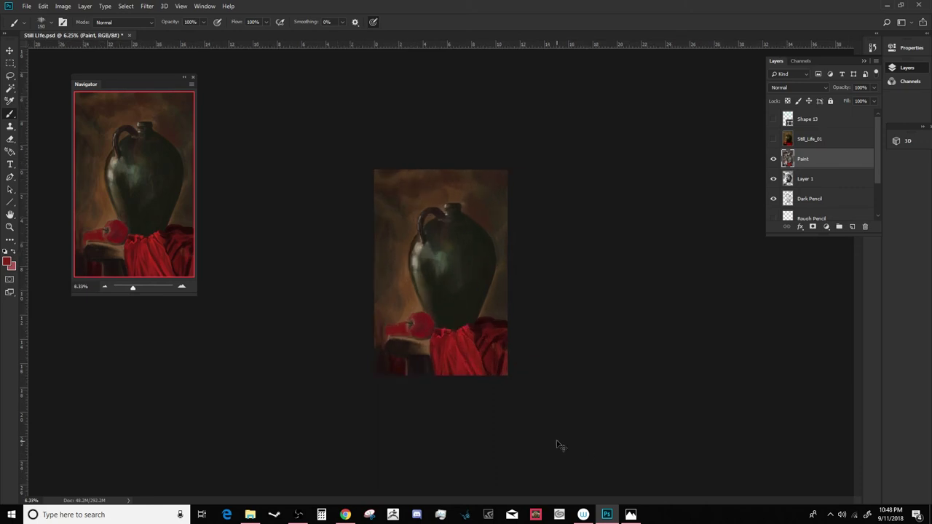
key("ctrl+minus")
key("ctrl+plus")
key("ctrl+plus")
key("ctrl+plus")
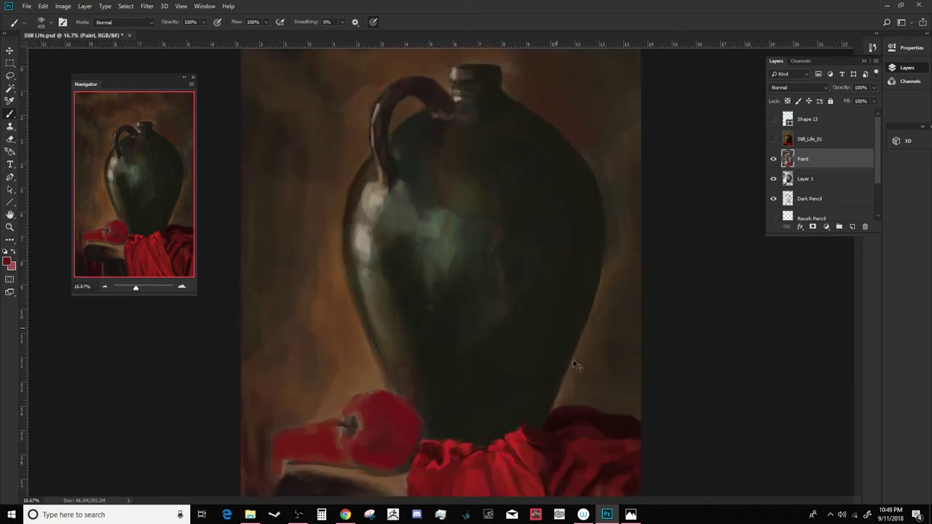
mouse_move(593, 440)
left_mouse_down()
mouse_move(558, 347)
mouse_move(552, 427)
left_mouse_up()
left_click(7, 261)
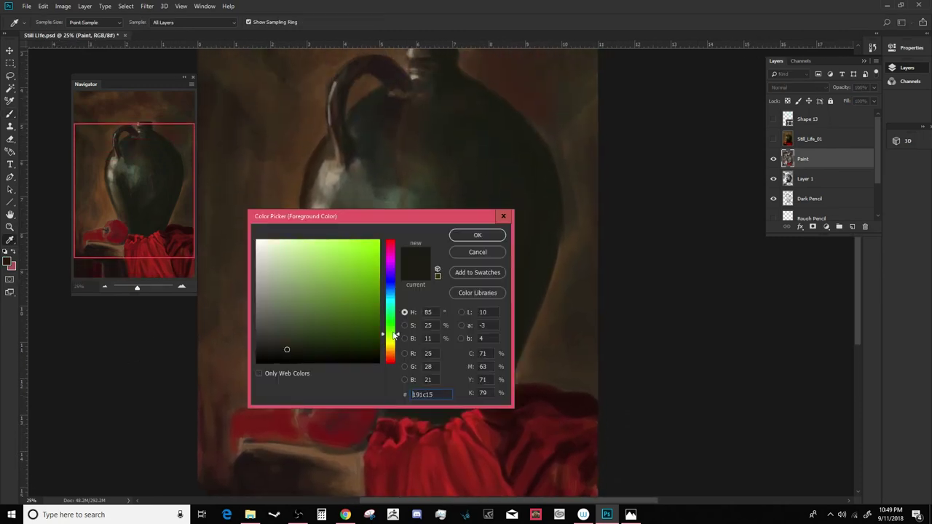
left_click(481, 238)
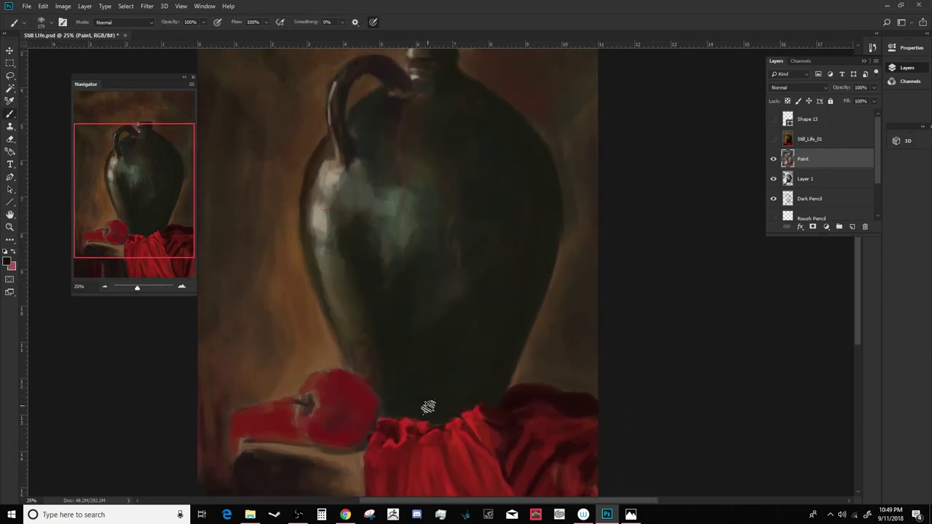
mouse_move(414, 341)
left_mouse_down()
mouse_move(397, 410)
mouse_move(393, 402)
left_mouse_up()
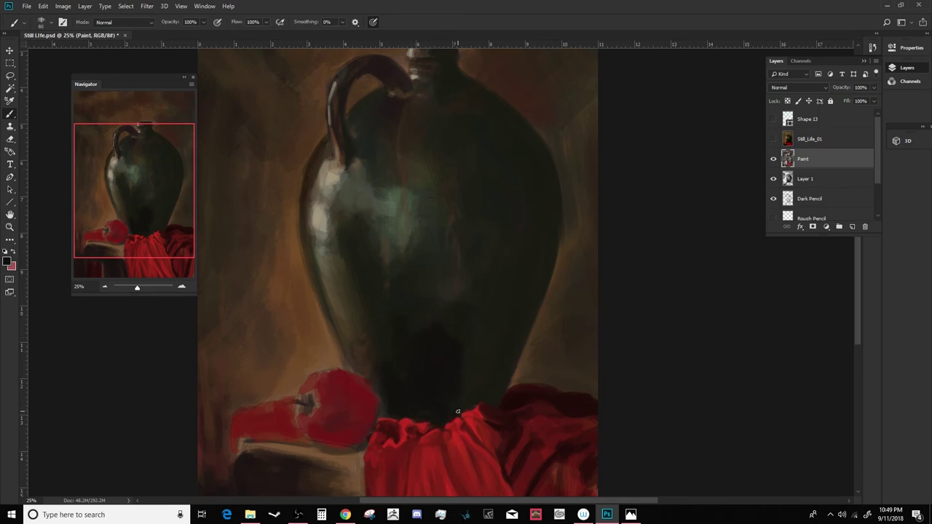
- Extend the near-black shadow across the jug's lower right with a larger brush, refining its edge with a smaller one
key("bracketright")
key("bracketright")
key("bracketright")
key("bracketright")
key("bracketright")
key("bracketright")
key("bracketright")
key("bracketright")
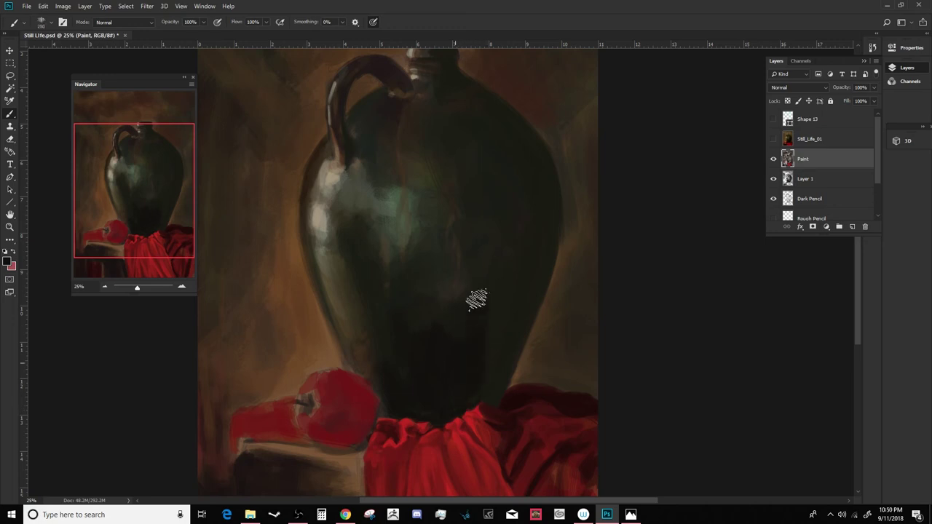
key("bracketleft")
key("bracketleft")
key("bracketleft")
key("bracketleft")
key("bracketleft")
key("bracketleft")
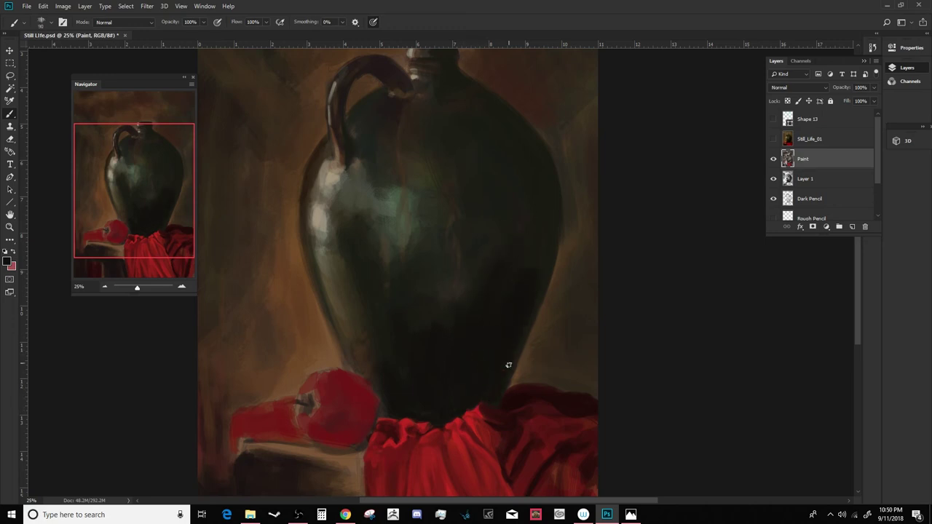
- Darken the right side of the jug's body with a 300 px brush
key("bracketright")
key("bracketright")
key("bracketright")
key("bracketright")
key("bracketright")
key("bracketright")
key("bracketright")
key("bracketright")
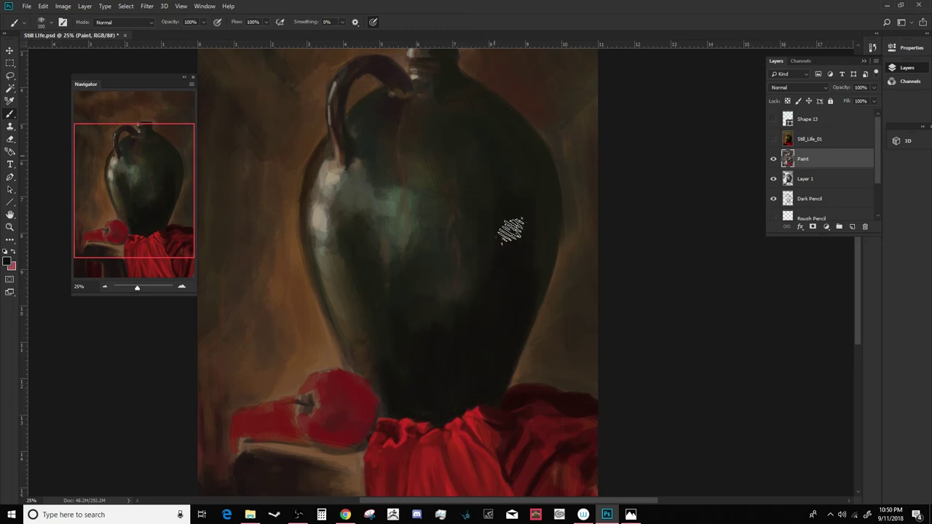
- Refine the jug's dark right edge and lower left shading with a smaller brush
key("bracketleft")
key("bracketleft")
key("bracketleft")
key("bracketleft")
key("bracketleft")
key("bracketleft")
key("bracketleft")
key("bracketleft")
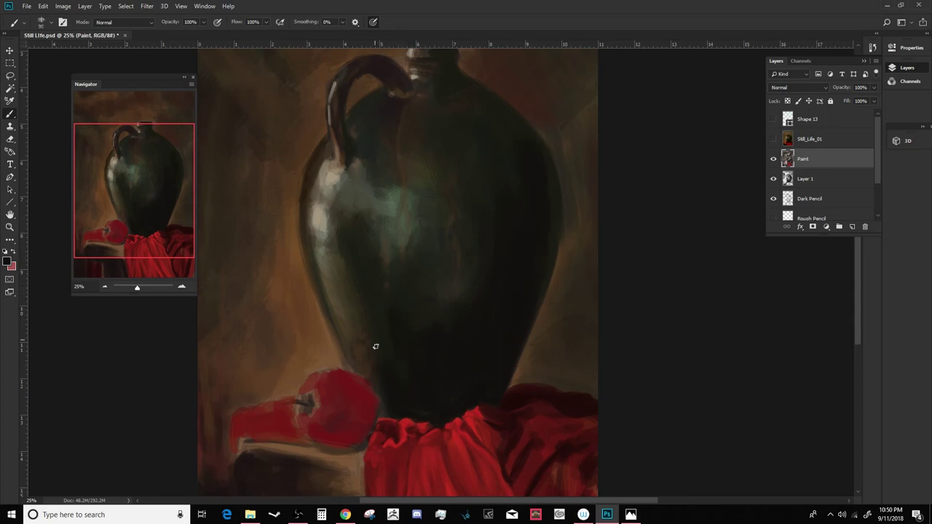
key("ctrl+minus")
key("ctrl+minus")
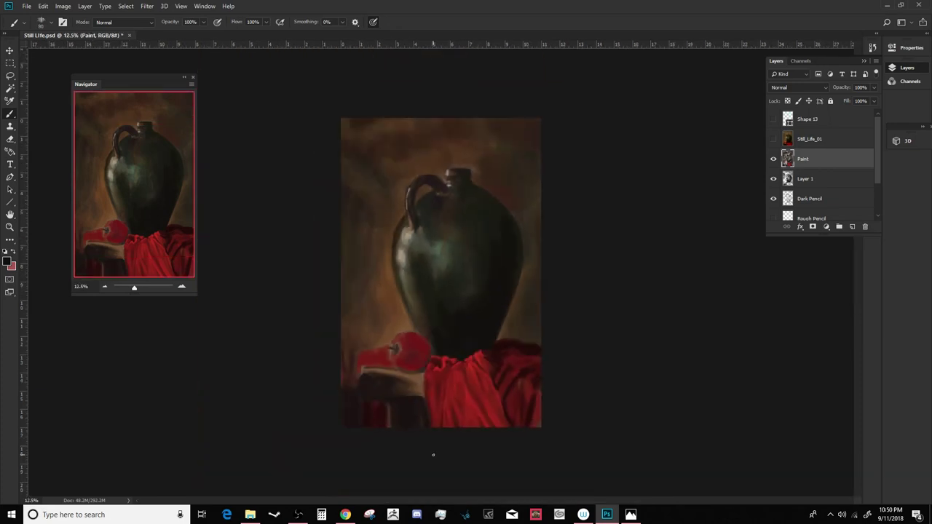
- Sample the brown beside the jug's upper right edge and touch up the background there
left_click(533, 207, "alt")
key("ctrl+minus")
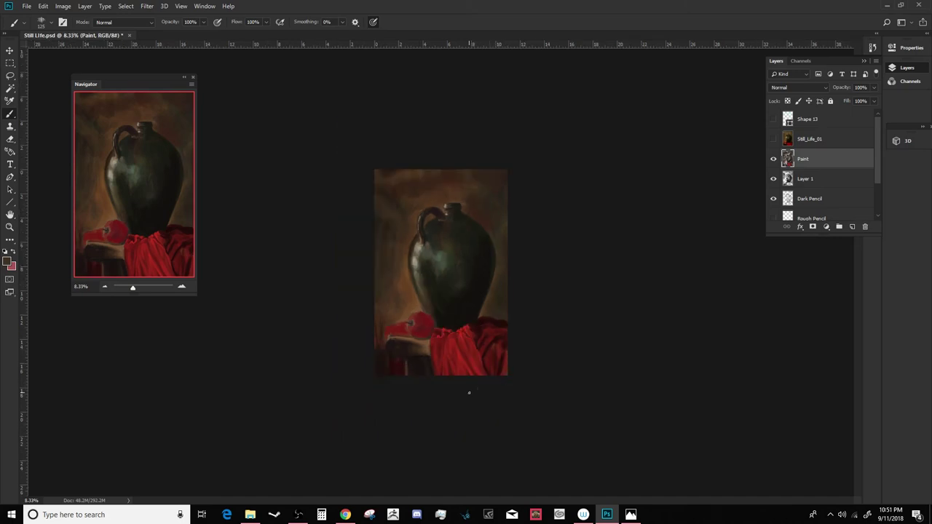
scroll(460, 368, "up", 3)
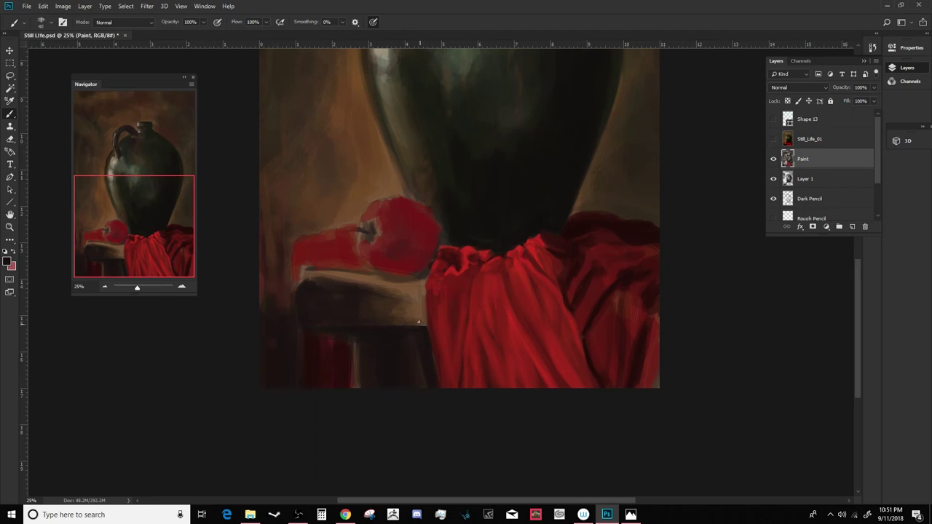
- Sample dark tones around the table, adjust them to a dark brown and paint the space beneath the tabletop
left_click(438, 363, "alt")
key("bracketright")
key("bracketright")
left_click(424, 333, "alt")
left_click(374, 327, "alt")
left_click(7, 260)
left_click(390, 357)
left_click(477, 235)
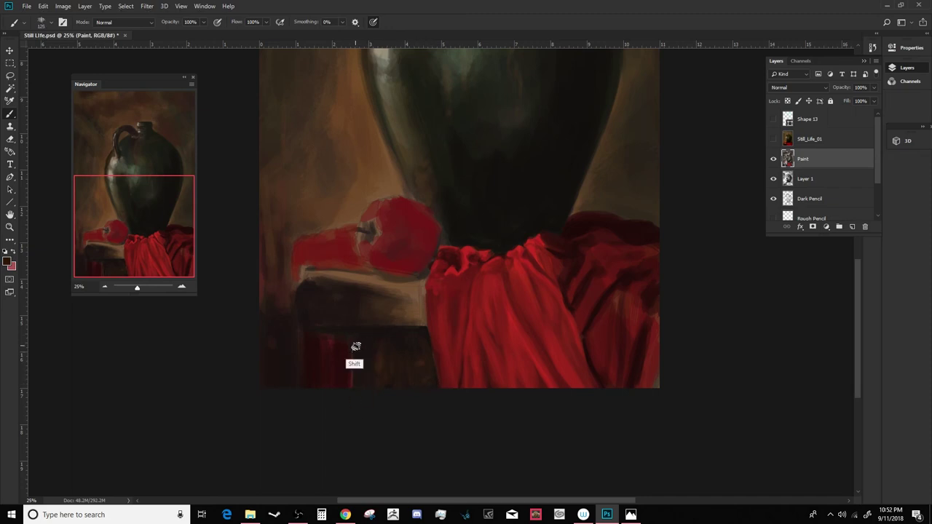
- Sample a dark shade and paint over the red area under the table to form a dark red leg
key("bracketleft")
key("bracketleft")
key("bracketleft")
key("bracketleft")
key("bracketleft")
key("bracketleft")
key("ctrl+minus")
left_click(422, 398, "alt")
key("ctrl+plus")
key("ctrl+plus")
mouse_move(501, 406)
left_mouse_down()
mouse_move(570, 238)
mouse_move(593, 218)
left_mouse_up()
key("bracketright")
key("bracketright")
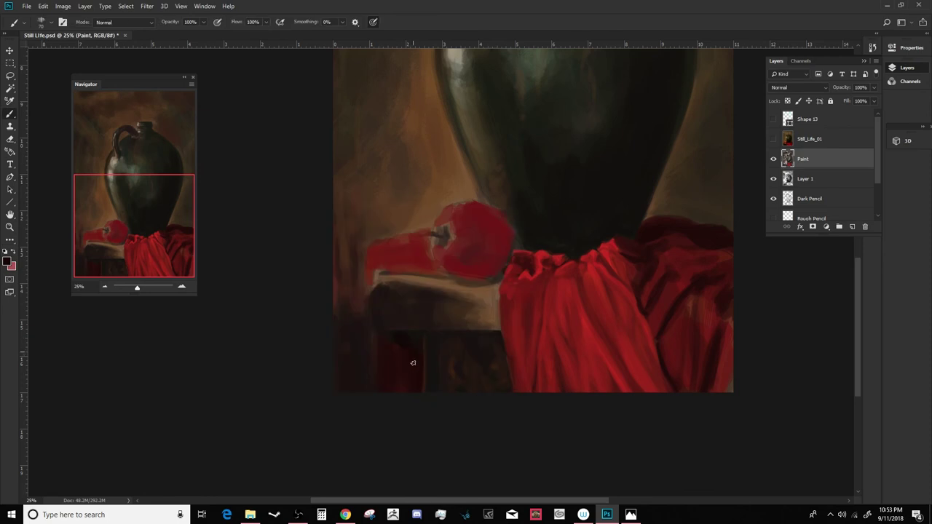
- Sample a dark brown from below the table and darken the front face of the tabletop with a larger brush
key("ctrl+minus")
key("ctrl+minus")
key("ctrl+equal")
key("ctrl+equal")
left_click_drag(524, 414, 595, 180)
left_click(443, 310, "alt")
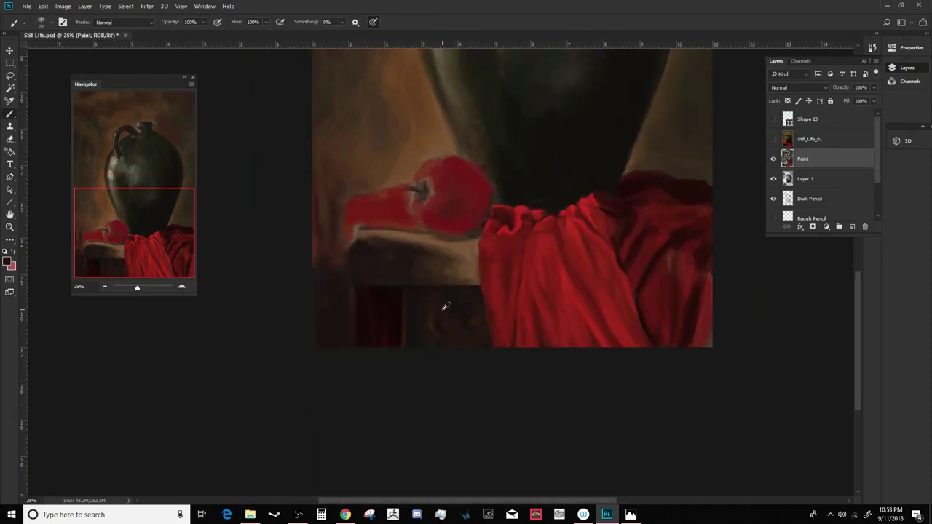
key("bracketright")
key("bracketright")
key("bracketright")
left_click_drag(399, 242, 453, 246)
mouse_move(428, 245)
left_mouse_down()
mouse_move(445, 188)
mouse_move(476, 279)
mouse_move(476, 257)
left_mouse_up()
mouse_move(475, 263)
left_mouse_down()
mouse_move(437, 278)
mouse_move(431, 251)
mouse_move(470, 274)
left_mouse_up()
- Sample the background brown and paint fine wood highlights on the table's front face with a smaller brush
key("bracketleft")
key("bracketleft")
key("bracketleft")
key("bracketleft")
key("bracketleft")
key("bracketleft")
left_click(408, 180, "alt")
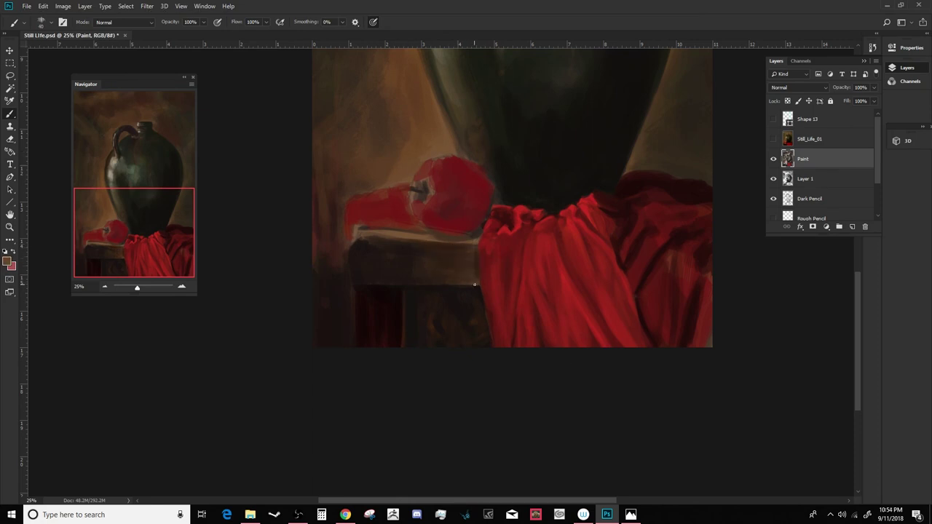
mouse_move(453, 245)
left_mouse_down()
mouse_move(473, 244)
mouse_move(402, 246)
left_mouse_up()
left_click_drag(442, 252, 461, 251)
key("ctrl+minus")
key("ctrl+minus")
key("ctrl+minus")
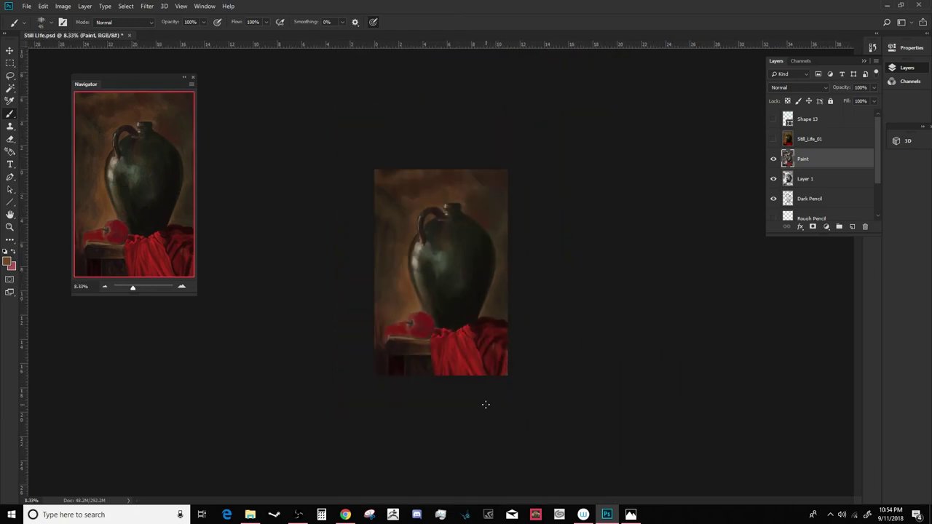
- Sample a dark tone near the table leg and paint the shadowed background along the table's left side
key("ctrl+plus")
key("ctrl+plus")
key("ctrl+plus")
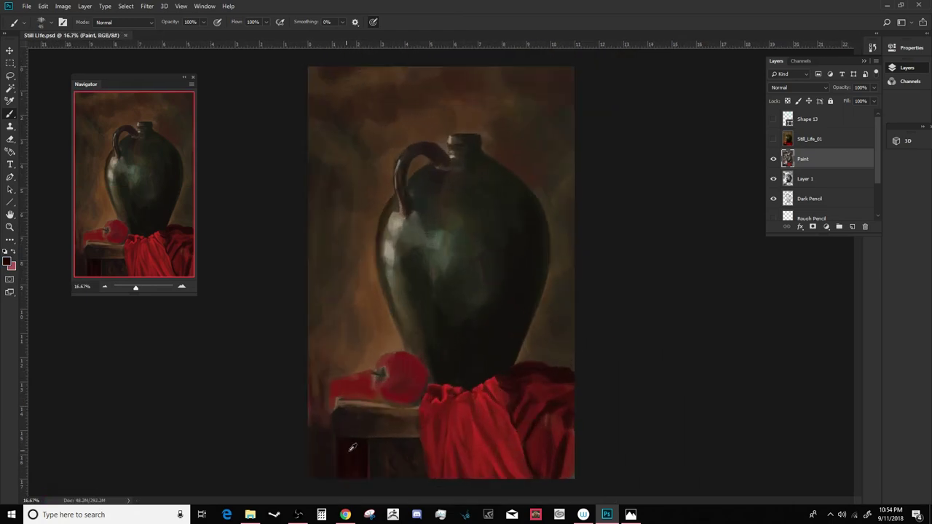
left_click_drag(541, 437, 617, 257)
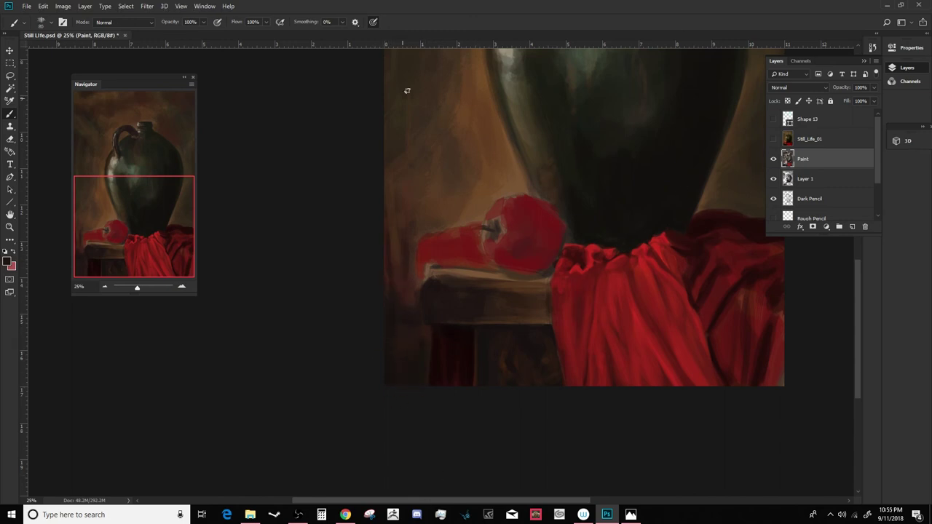
- Darken the jug's handle and neck rim with near-black
key("ctrl+minus")
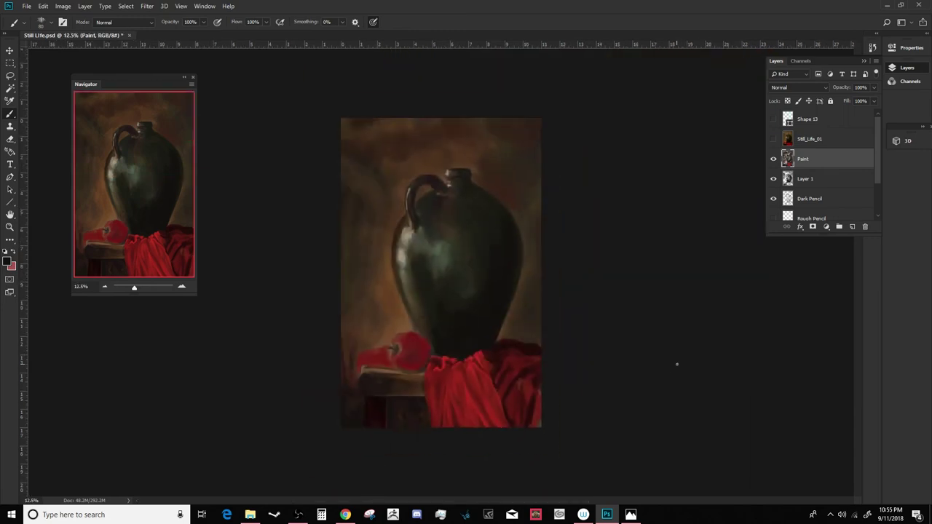
key("ctrl+plus")
left_click_drag(502, 303, 496, 412)
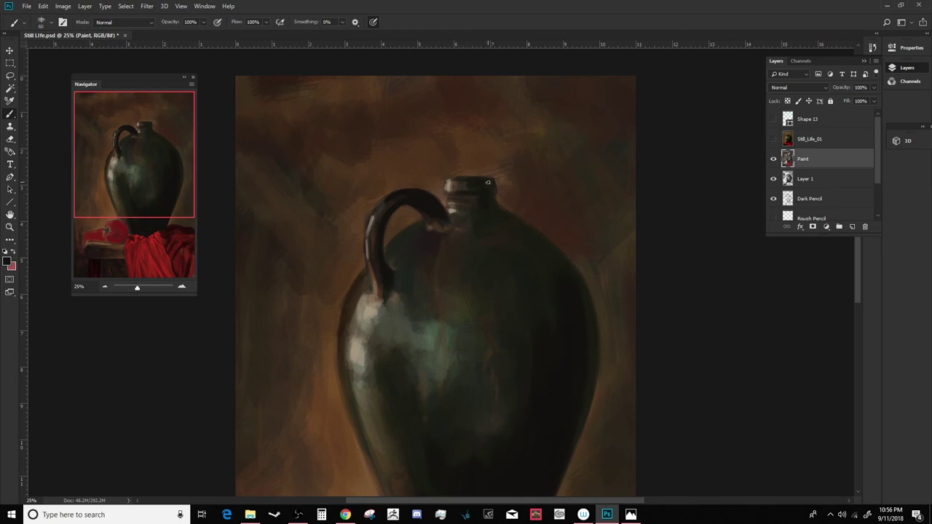
key("ctrl+minus")
key("ctrl+minus")
key("ctrl+minus")
key("ctrl+plus")
key("ctrl+plus")
key("ctrl+plus")
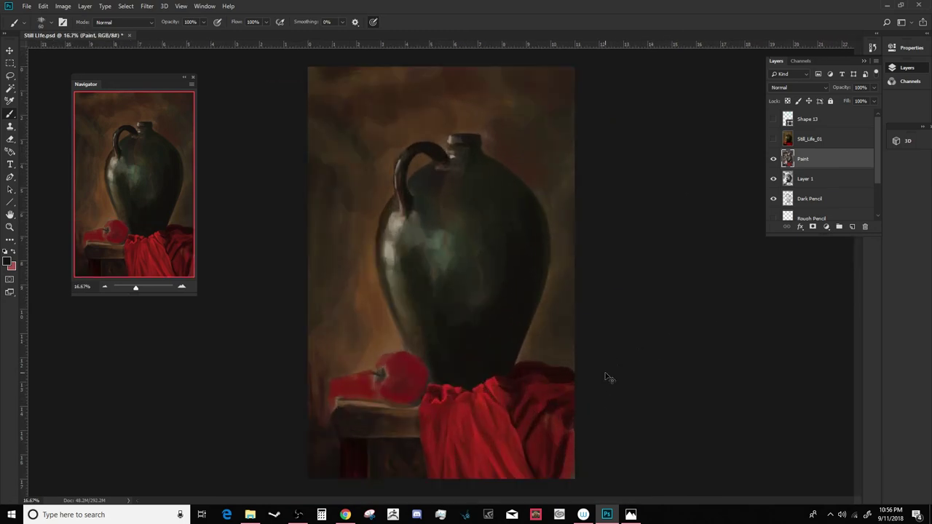
- Sample browns and darks from the table and refine its top edge and front face
left_click_drag(432, 400, 473, 275)
left_click(350, 343, "alt")
left_click_drag(333, 339, 349, 342)
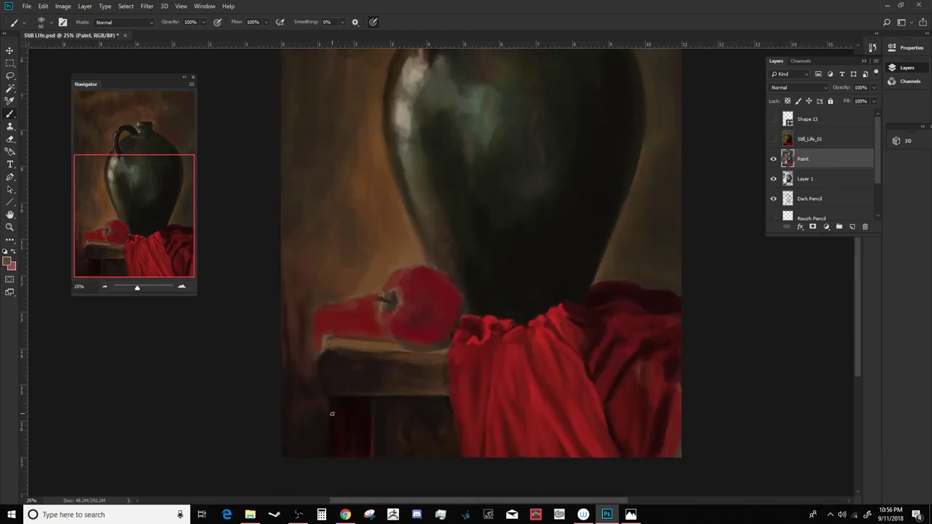
left_click(332, 414, "alt")
left_click_drag(395, 362, 437, 366)
- Sample dark and mid reds and paint long vertical folds down the cloth's right side
left_click(621, 436, "alt")
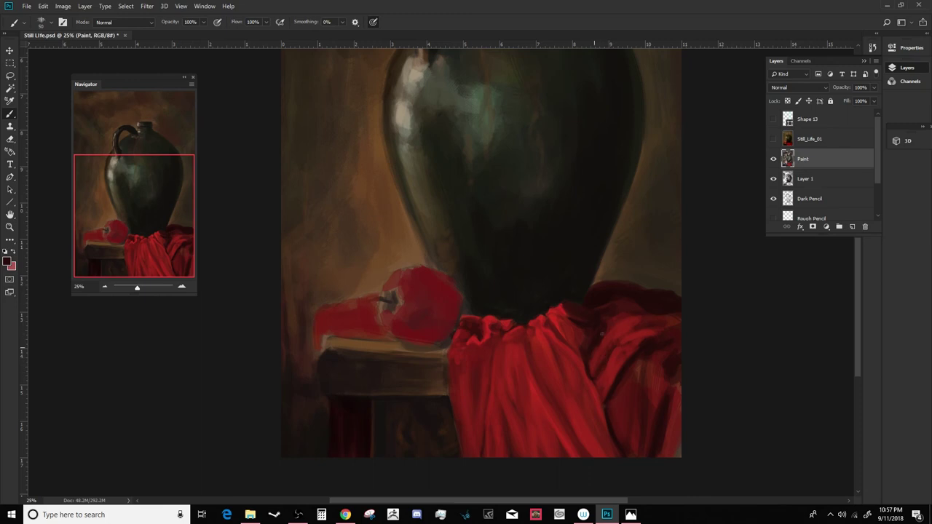
left_click(641, 323, "alt")
left_click_drag(648, 427, 653, 370)
left_click_drag(640, 455, 650, 419)
left_click_drag(658, 368, 668, 342)
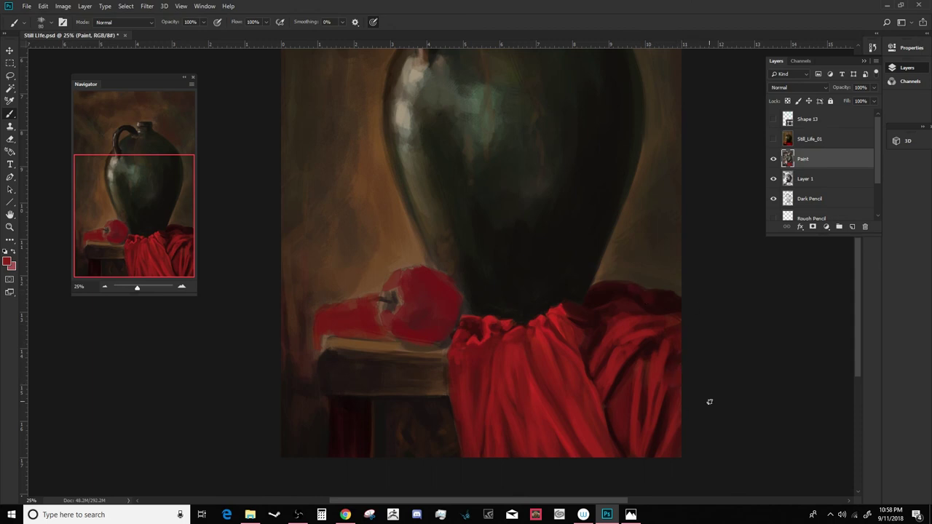
- Sample reds from the cloth and blend the folds where the central and right parts meet
key("ctrl+minus")
key("ctrl+minus")
key("ctrl+plus")
key("ctrl+plus")
left_click_drag(658, 446, 689, 321)
left_click(613, 388, "alt")
left_click(643, 371, "alt")
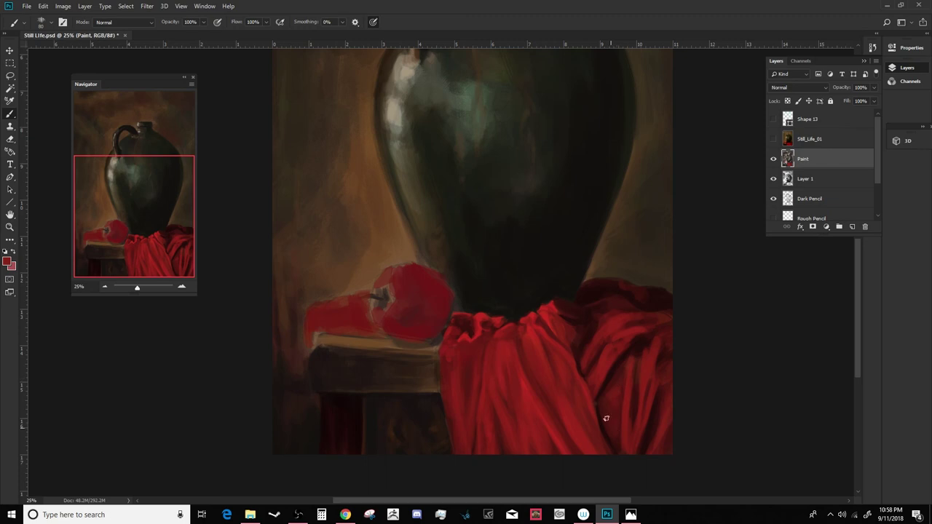
- Sample reds and dark tones around the cloth's upper right and deepen the shadows between its folds
left_click(592, 357, "alt")
left_click(621, 309, "alt")
left_click(621, 285, "alt")
left_click(606, 271, "alt")
left_click(677, 271, "alt")
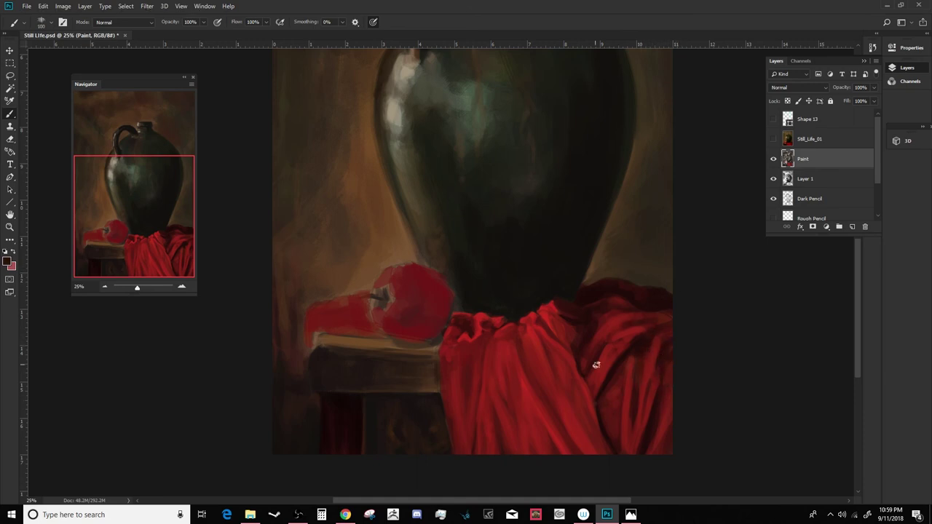
- Touch up the red folds on the cloth's right side and reduce the brush size to 70 px
key("ctrl+minus")
key("ctrl+minus")
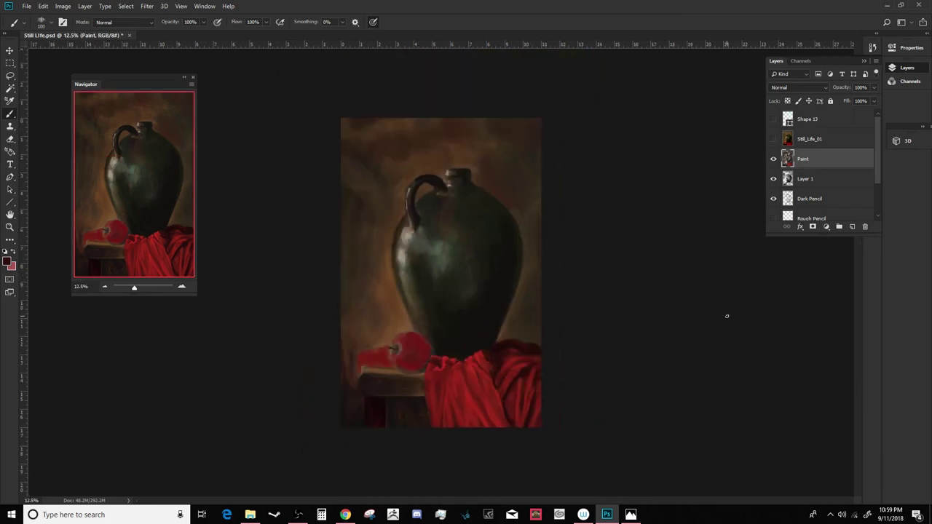
key("ctrl+plus")
key("ctrl+plus")
left_click_drag(607, 447, 587, 326)
key("bracketleft")
key("bracketleft")
key("bracketleft")
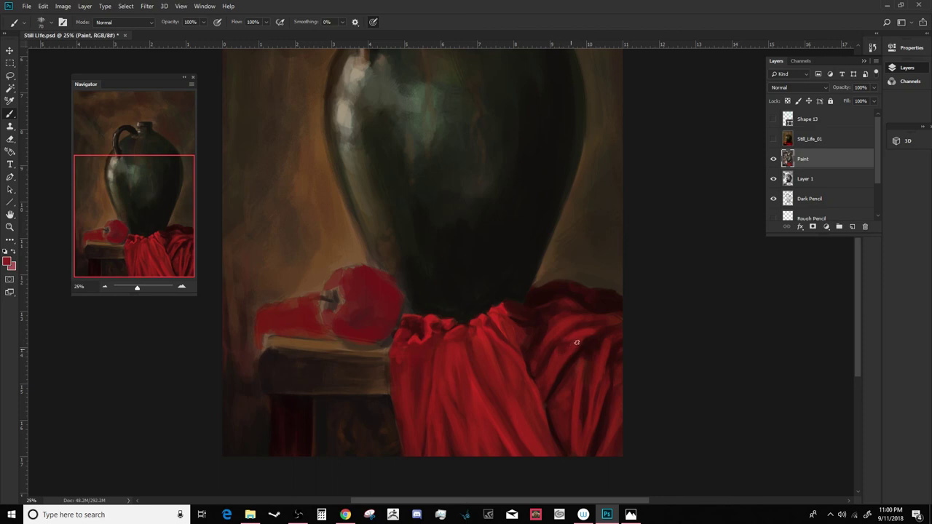
- Repaint the apple as a round dark red form with a dark stem hollow facing left
key("ctrl+minus")
key("ctrl+minus")
key("ctrl+minus")
key("ctrl+plus")
key("ctrl+plus")
key("ctrl+plus")
key("ctrl+plus")
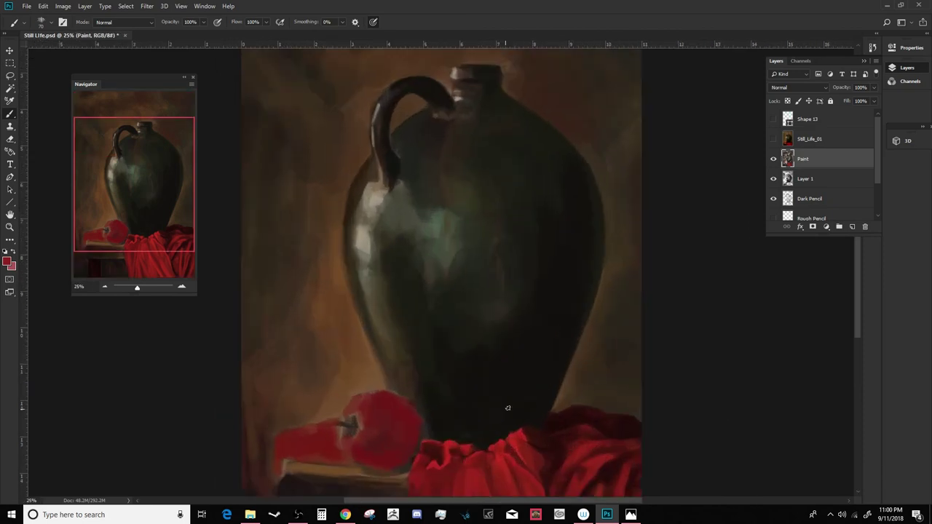
mouse_move(508, 487)
left_mouse_down()
mouse_move(576, 323)
mouse_move(584, 329)
left_mouse_up()
mouse_move(400, 300)
left_mouse_down()
mouse_move(437, 318)
mouse_move(485, 289)
left_mouse_up()
mouse_move(453, 233)
left_mouse_down()
mouse_move(422, 305)
mouse_move(430, 303)
mouse_move(439, 266)
mouse_move(465, 279)
mouse_move(478, 260)
mouse_move(473, 242)
mouse_move(443, 239)
mouse_move(450, 258)
mouse_move(436, 234)
mouse_move(457, 257)
mouse_move(450, 226)
mouse_move(481, 256)
mouse_move(401, 246)
mouse_move(393, 273)
left_mouse_up()
mouse_move(677, 148)
left_mouse_down()
mouse_move(607, 216)
mouse_move(592, 132)
left_mouse_up()
- Sample bright and dark reds from the cloth and apple, and paint the apple's lit left side and shaded right side
left_click(673, 262, "alt")
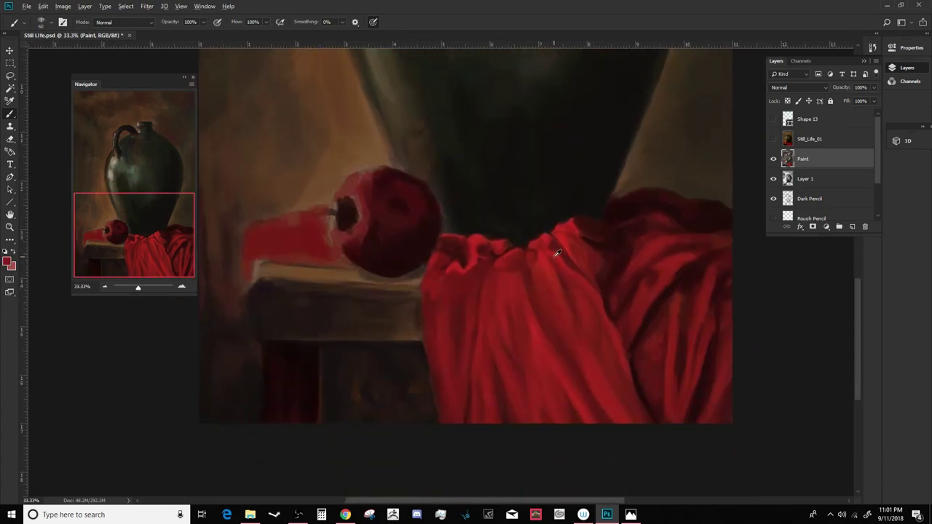
mouse_move(356, 183)
left_mouse_down()
mouse_move(362, 218)
mouse_move(348, 240)
mouse_move(334, 232)
mouse_move(379, 227)
mouse_move(374, 241)
left_mouse_up()
left_click(420, 203, "alt")
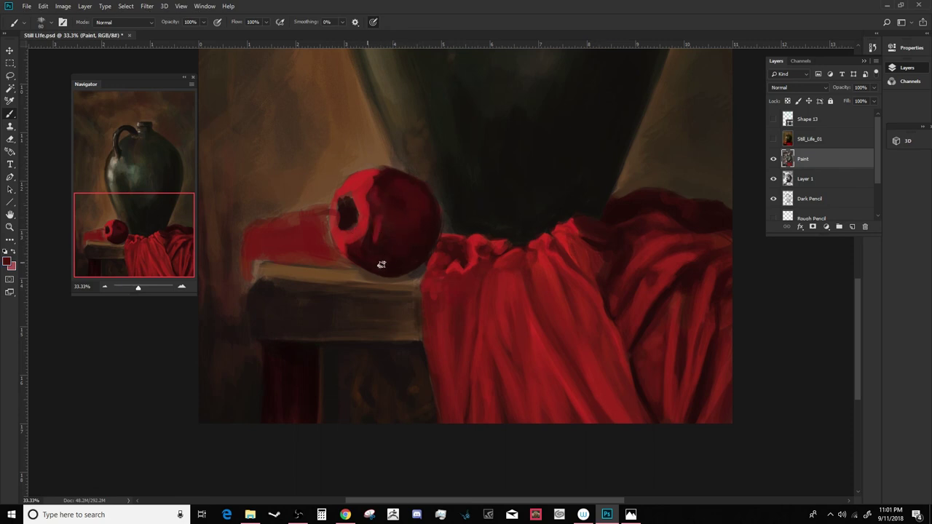
left_click(355, 207, "alt")
key("ctrl+minus")
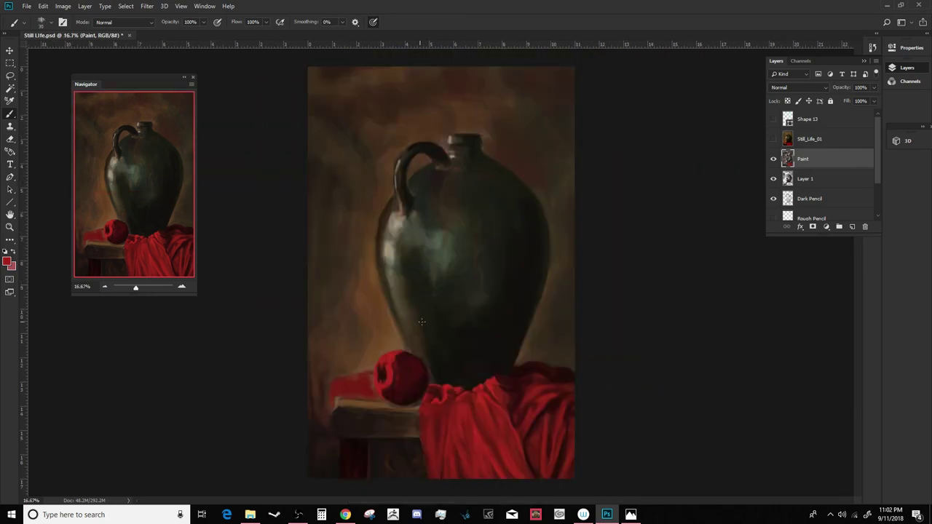
- Set the background colour to pale pink d19c8f
left_click(12, 266)
left_click(391, 356)
left_click_drag(329, 275, 296, 251)
left_click_drag(391, 353, 391, 360)
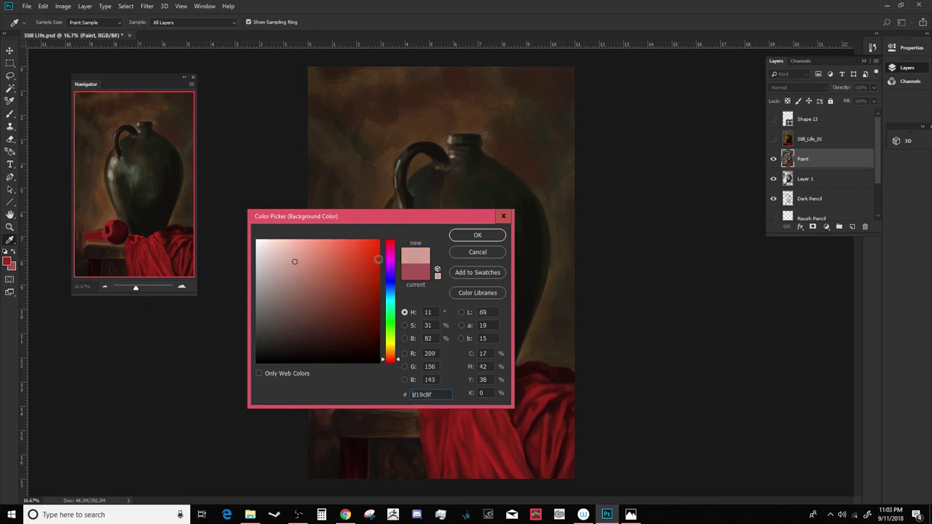
key("Return")
- Paint pale pink highlights around the stem hollow on the apple's left side
key("b")
key("ctrl+plus")
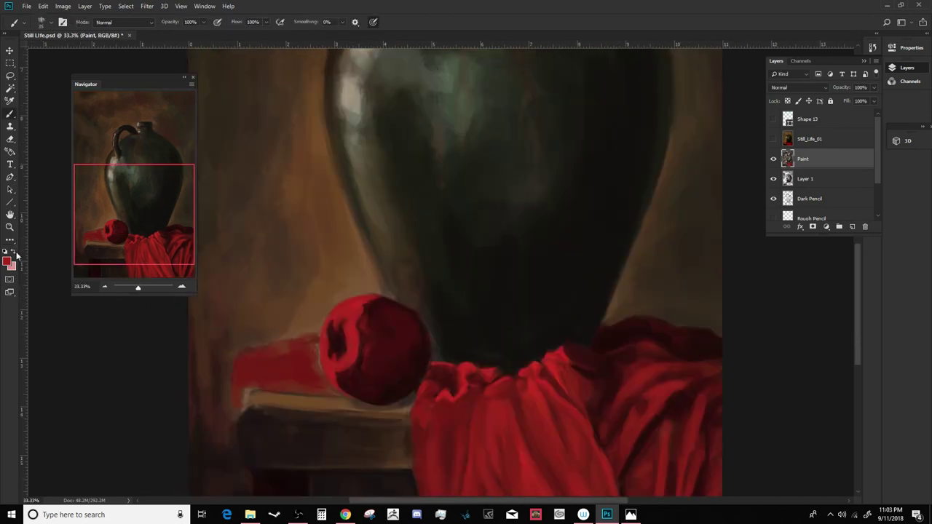
left_click(11, 264)
key("Return")
left_click_drag(333, 359, 330, 383)
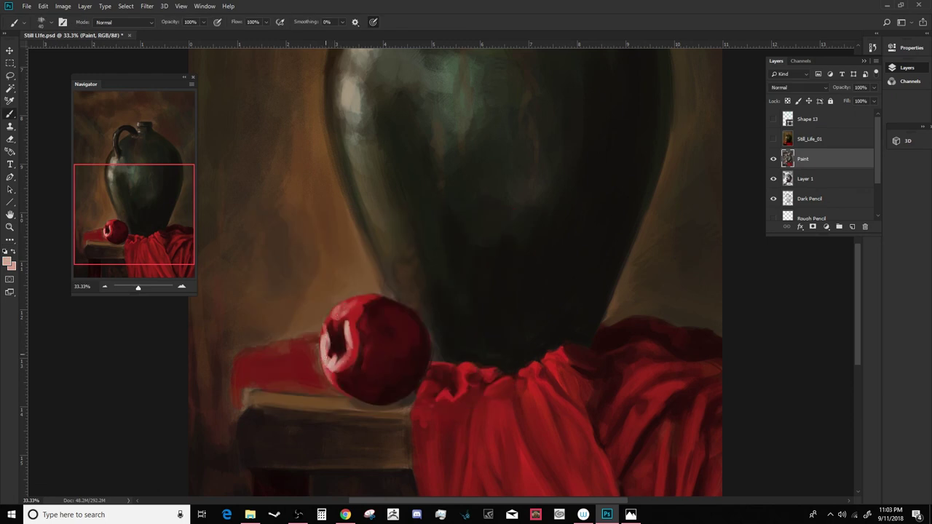
- Sample dark red from the apple, blend its highlights and surface, and paint a short dark stem in the hollow
left_click(391, 337, "alt")
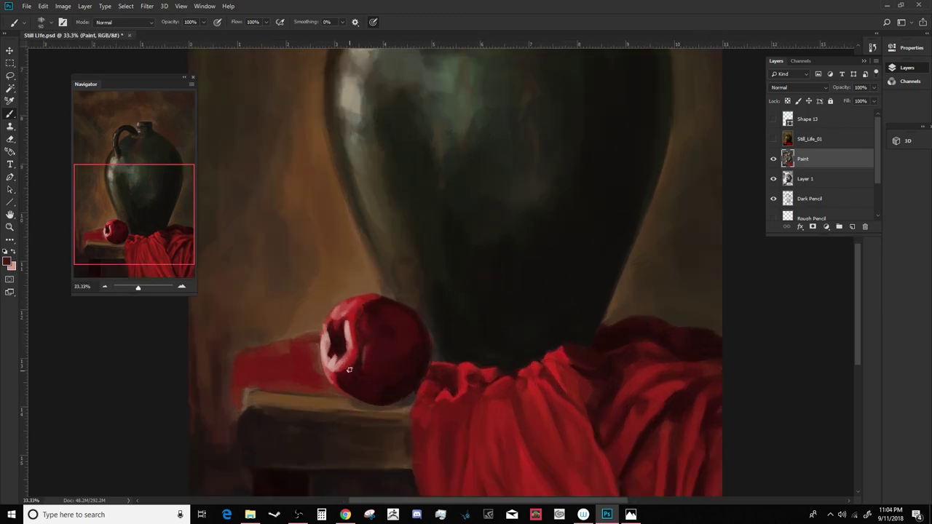
key("ctrl+minus")
key("ctrl+plus")
key("ctrl+minus")
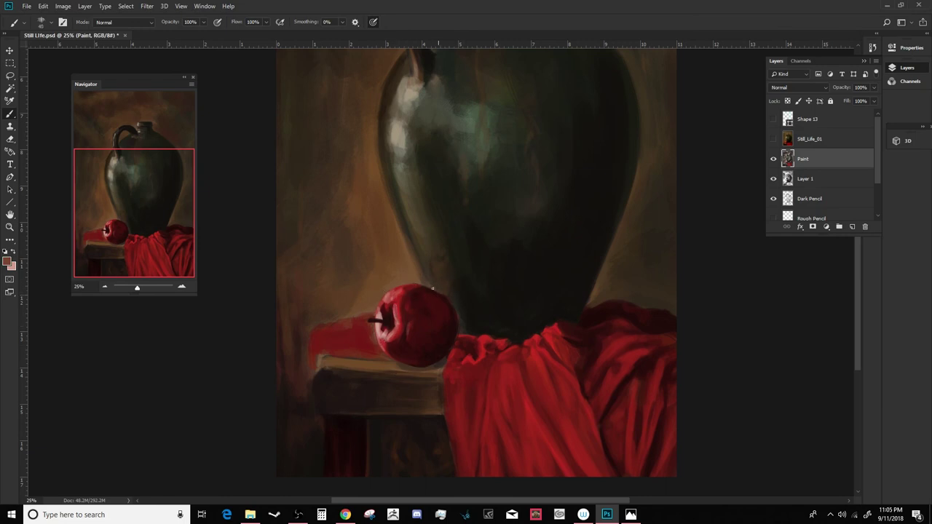
key("ctrl+plus")
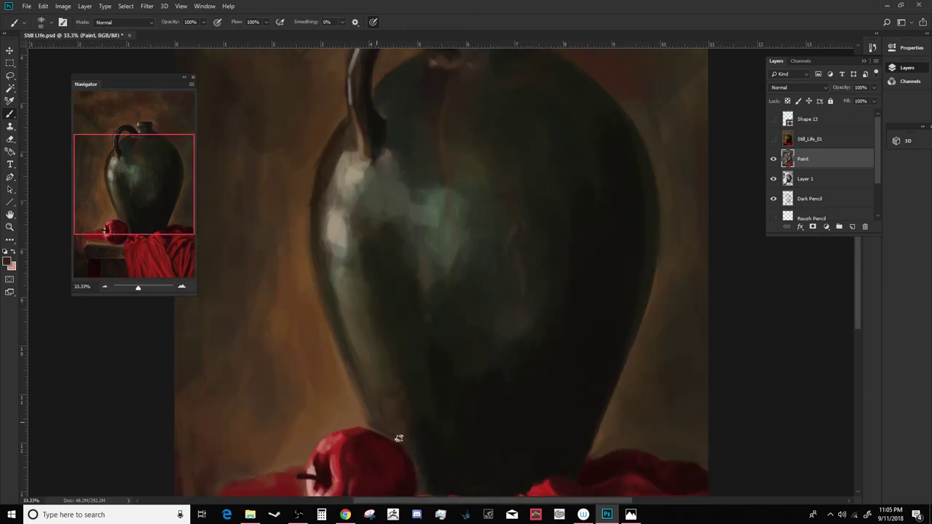
key("ctrl+minus")
key("ctrl+minus")
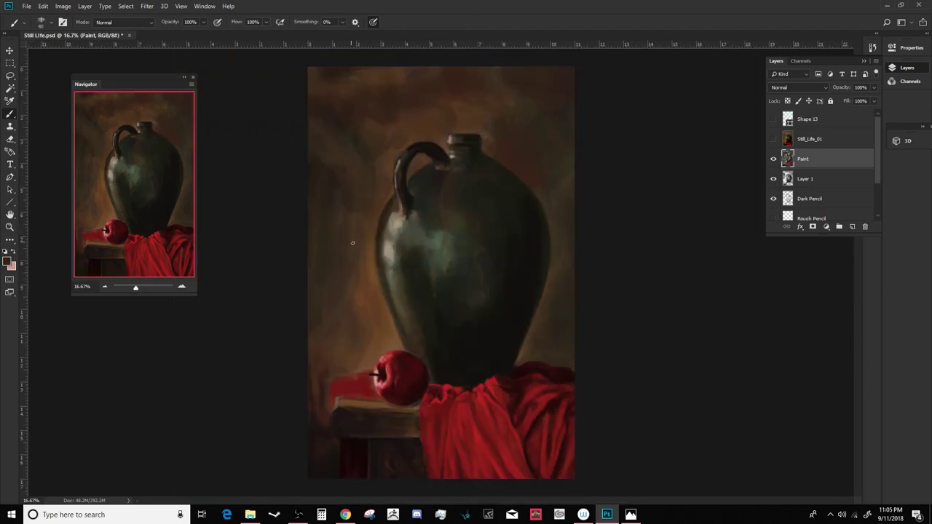
- Sample dark tones from the table and apple, and paint the shadow under the apple and along its right edge
key("ctrl+plus")
left_click_drag(414, 295, 487, 174, "space")
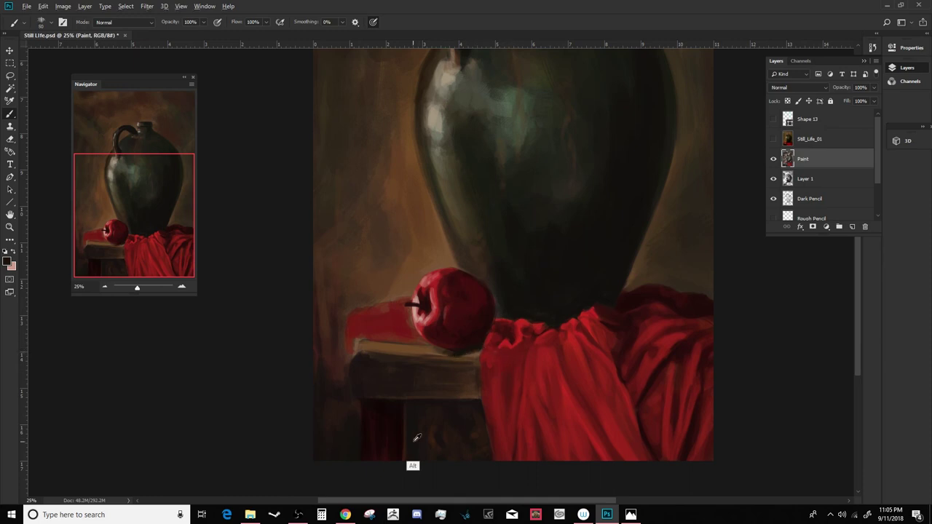
left_click(463, 386, "alt")
left_click_drag(473, 355, 431, 352)
left_click(465, 299, "alt")
left_click(486, 287, "alt")
scroll(483, 368, "down", 3)
scroll(534, 343, "up", 2)
scroll(474, 407, "down", 1)
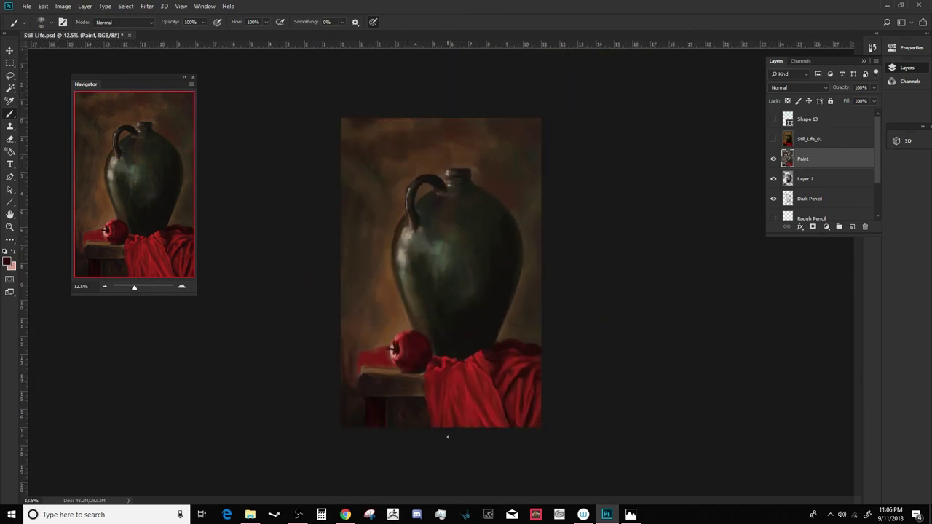
- Sample pale pink from the apple and refine the light accents around its stem hollow and upper side
key("ctrl+plus")
key("ctrl+plus")
left_click(343, 431, "alt")
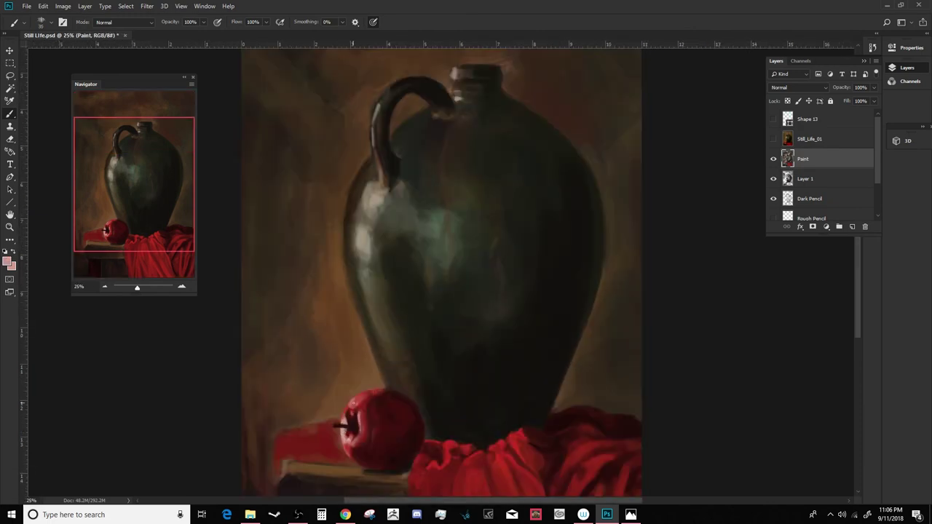
key("ctrl+minus")
key("ctrl+plus")
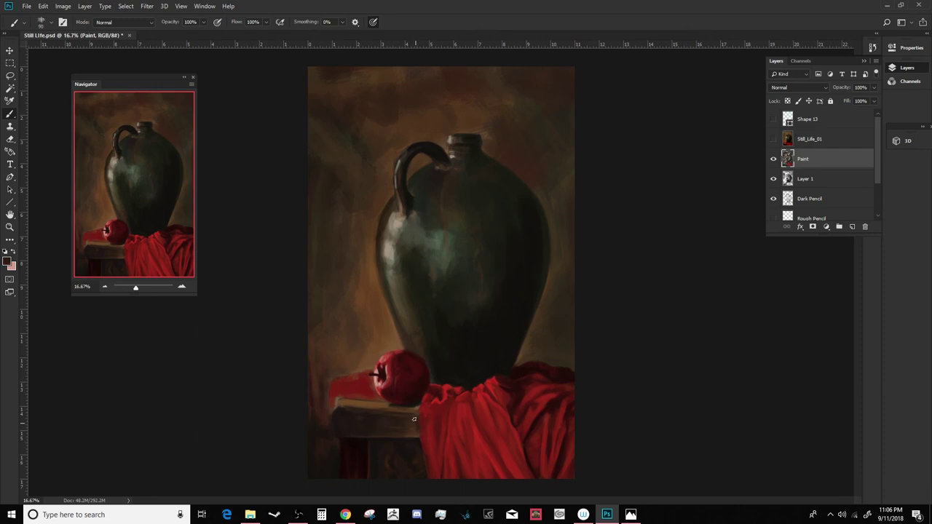
- Check the apple and table against the whole composition at different zoom levels
key("ctrl+minus")
key("ctrl+minus")
key("ctrl+plus")
key("ctrl+plus")
key("ctrl+minus")
key("ctrl+minus")
key("ctrl+plus")
key("ctrl+plus")
key("ctrl+minus")
key("ctrl+minus")
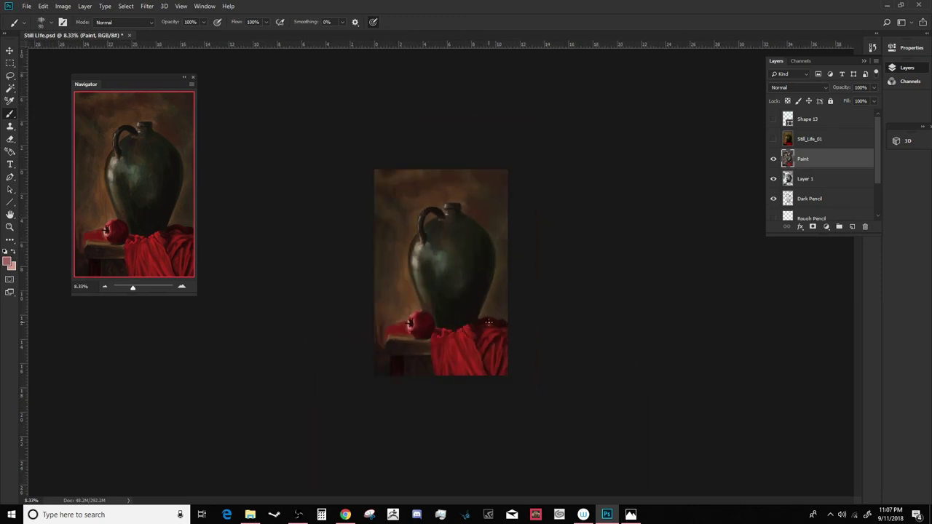
- Choose a lighter yellow-brown foreground colour and paint it along the tabletop from its left corner to beneath the apple
key("ctrl+plus")
key("ctrl+plus")
key("ctrl+plus")
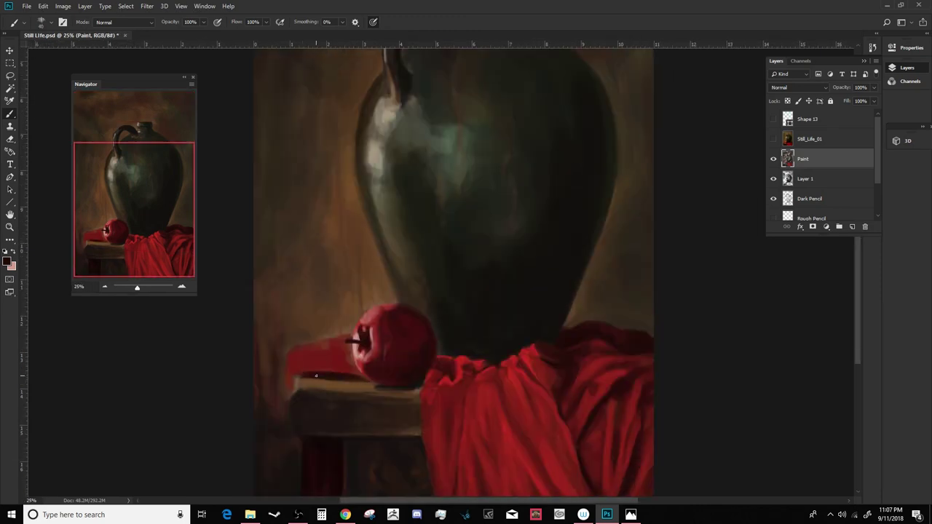
left_click(321, 379, "alt")
left_click(7, 260)
left_click(338, 291)
left_click(391, 354)
key("Return")
left_click_drag(315, 381, 406, 393)
- Adjust the foreground colour in the Color Picker for brightening the tabletop's front edge
left_click(7, 260)
mouse_move(299, 377)
left_mouse_down()
mouse_move(293, 389)
mouse_move(303, 378)
mouse_move(364, 382)
left_mouse_up()
left_click(390, 349)
left_click(340, 278)
left_click(464, 236)
- Sample dark and bright reds from the cloth and paint folds in the cloth piece behind the apple
left_click(295, 375, "alt")
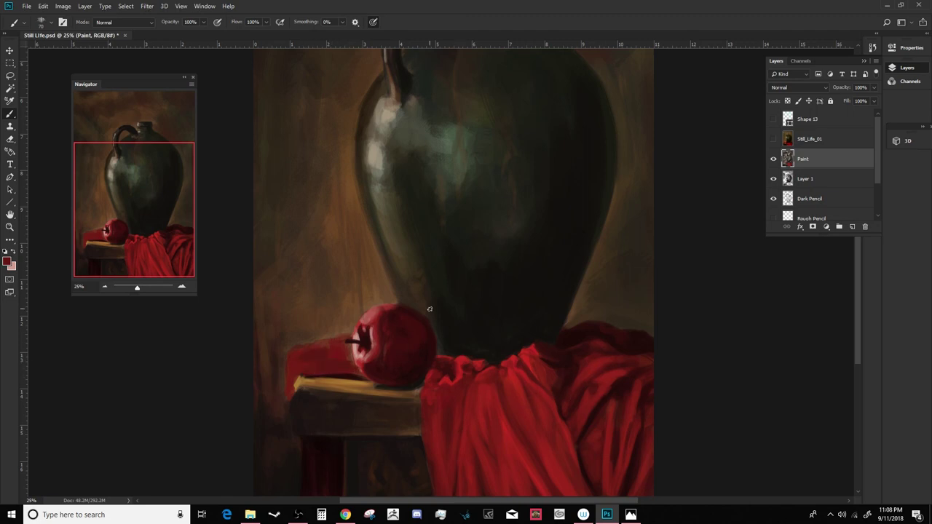
left_click(459, 372, "alt")
mouse_move(318, 365)
left_mouse_down()
mouse_move(351, 364)
mouse_move(360, 373)
left_mouse_up()
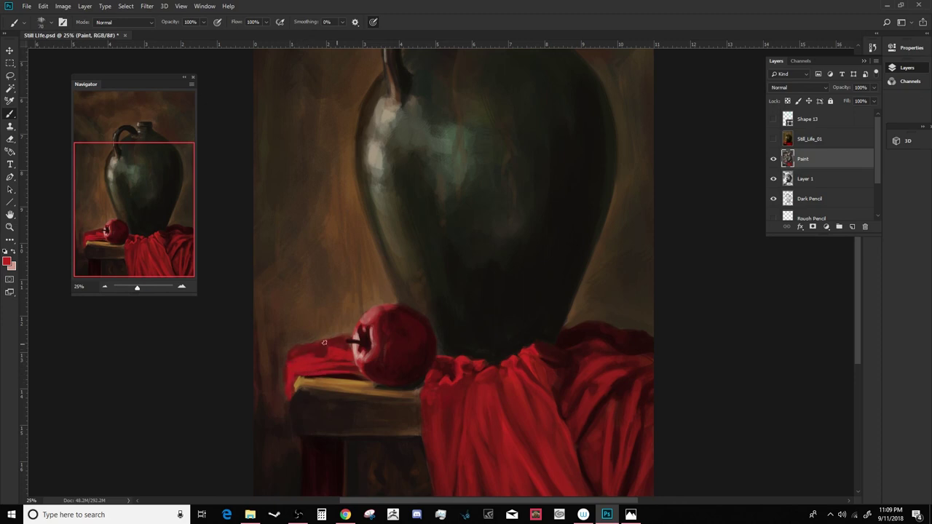
key("ctrl+minus")
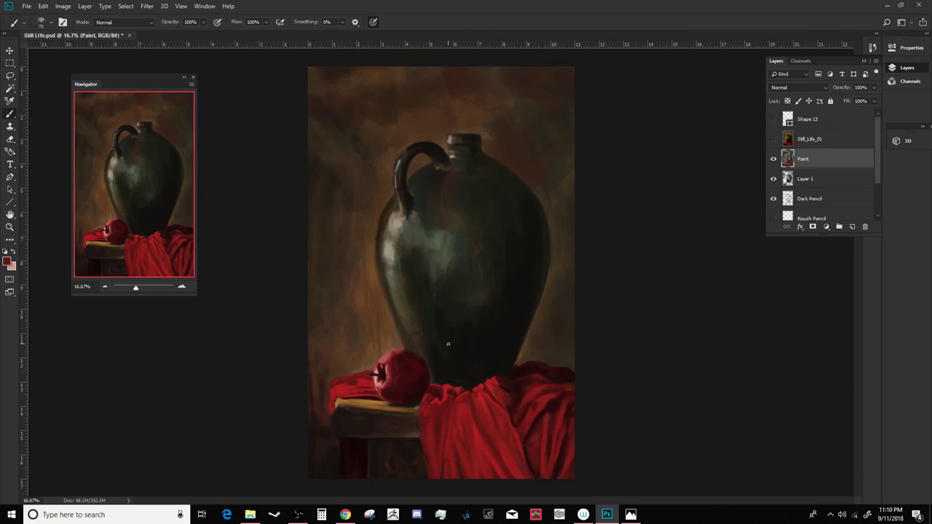
- Choose new foreground colours and work dark tones over the jug and upper background with a 175 px brush
left_click(6, 261)
left_click(390, 356)
left_click(356, 353)
left_click(462, 233)
left_click(8, 261)
left_click(332, 347)
left_click(484, 235)
key("bracketleft")
key("bracketleft")
key("bracketleft")
key("bracketleft")
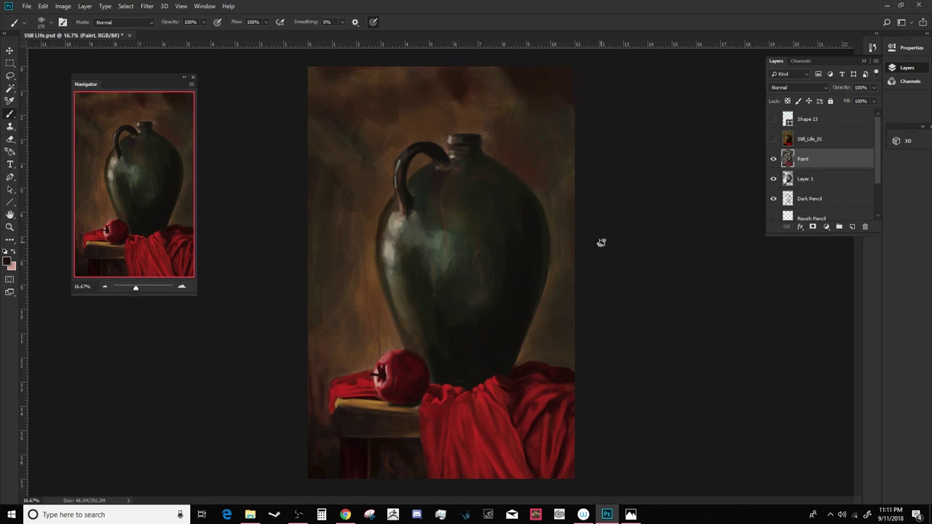
- Switch to the textured 400 px brush and paint sampled browns and darks over the background around the jug
left_click(50, 21)
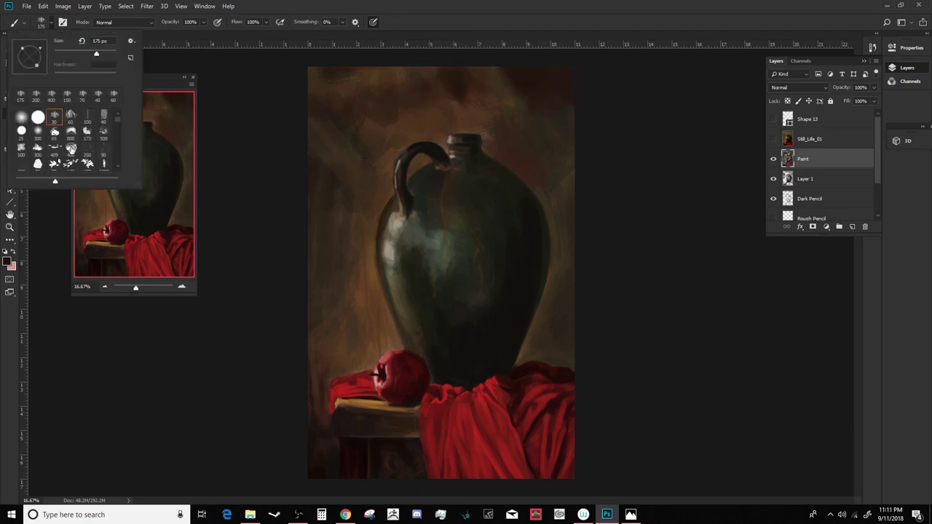
double_click(71, 148)
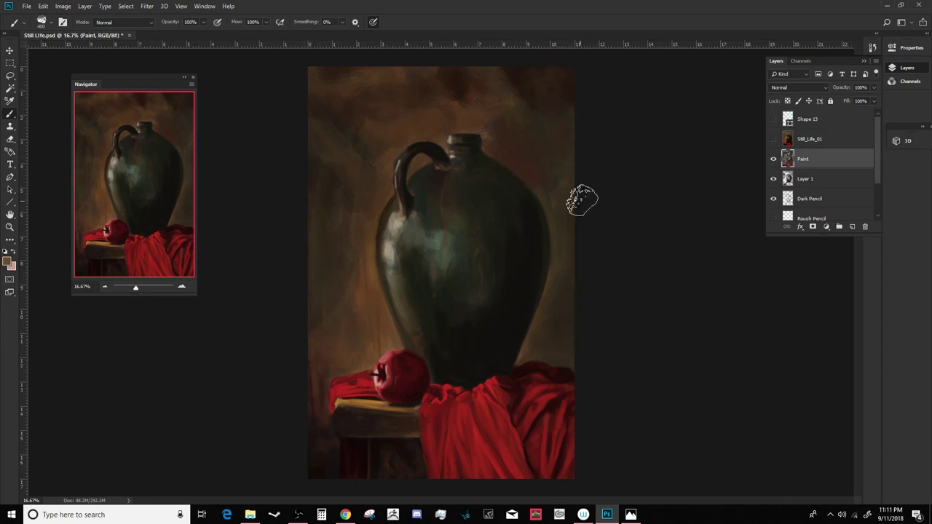
left_click(329, 229, "alt")
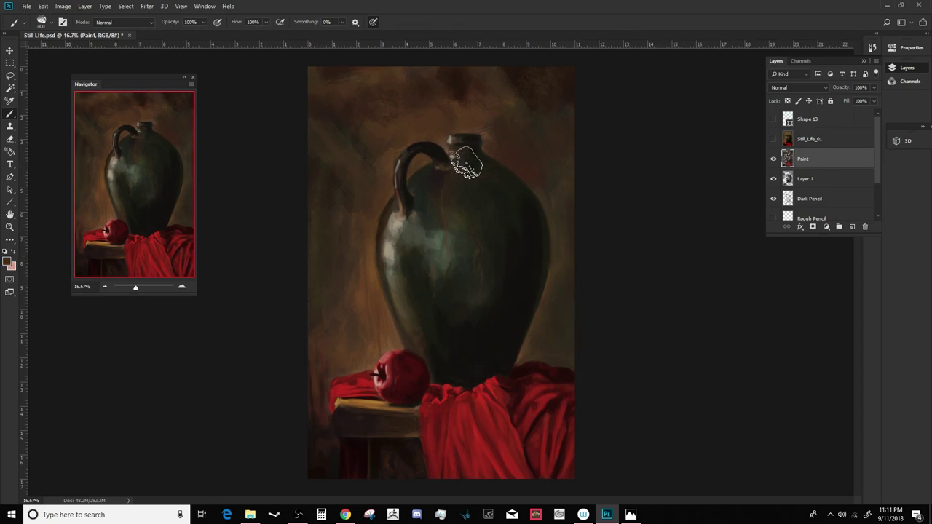
left_click(451, 91, "alt")
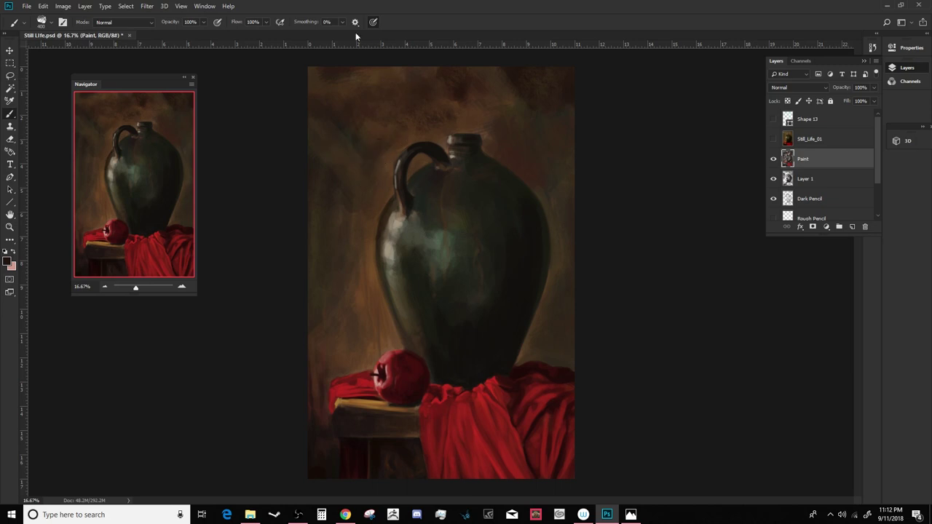
- Reduce the textured brush size to 200 px and view the whole painting
key("bracketleft")
key("bracketleft")
key("bracketleft")
key("ctrl+minus")
key("ctrl+minus")
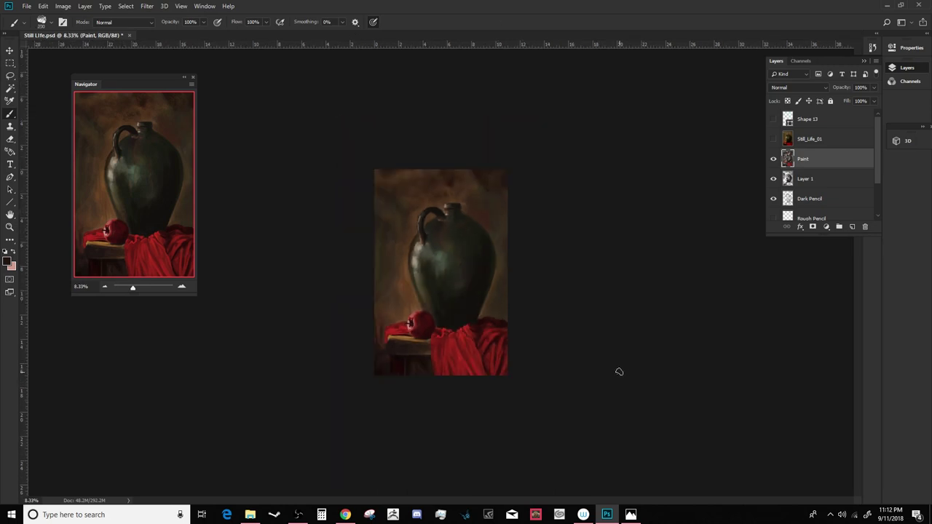